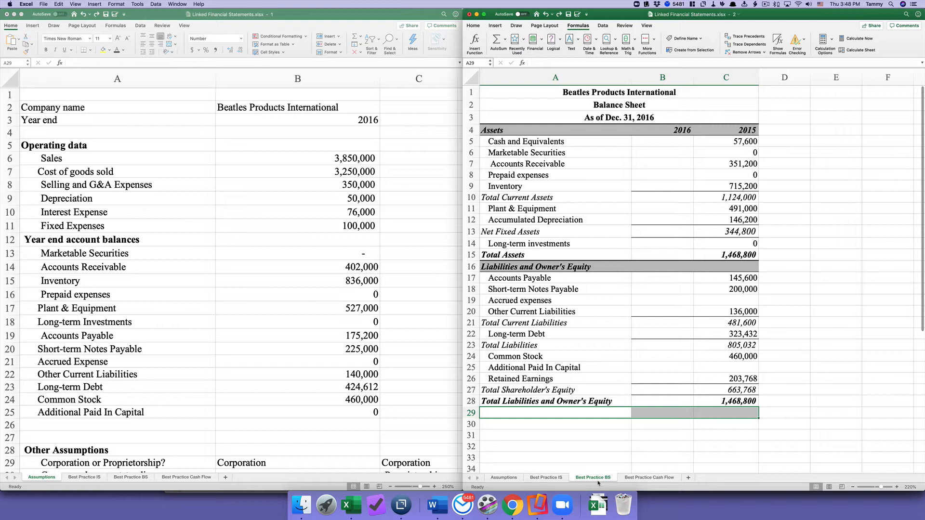
Review the balance sheet's line items, from Cash and Equivalents down to Additional Paid In Capital.
{"action": "left_click", "coordinate": [575, 144]}
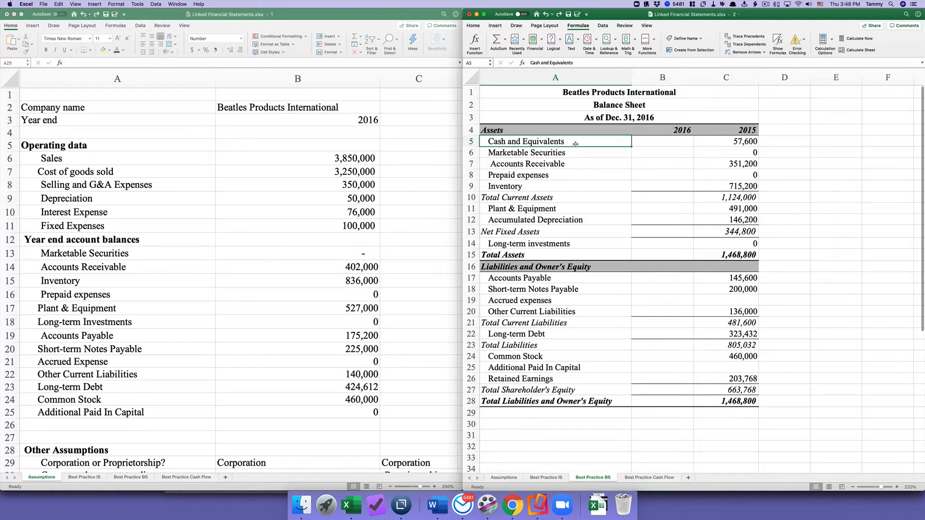
{"action": "left_click", "coordinate": [590, 152]}
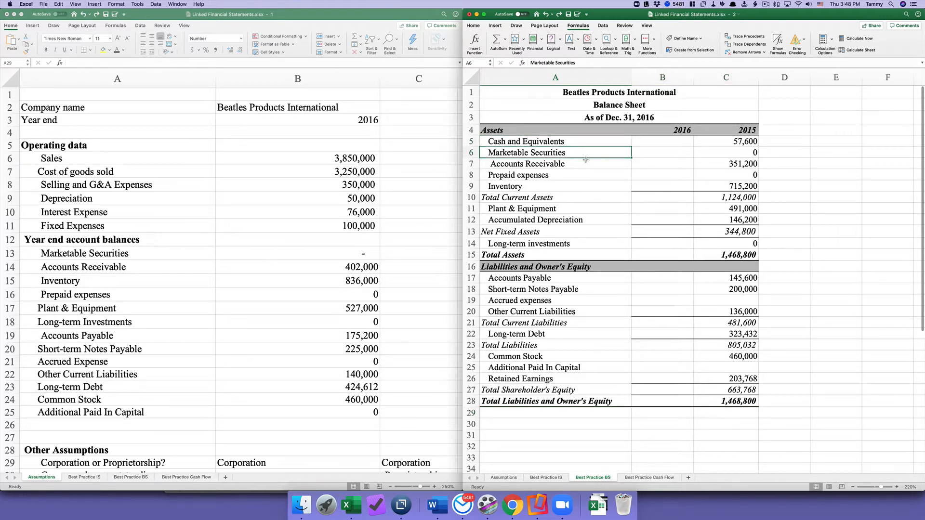
{"action": "left_click", "coordinate": [585, 164]}
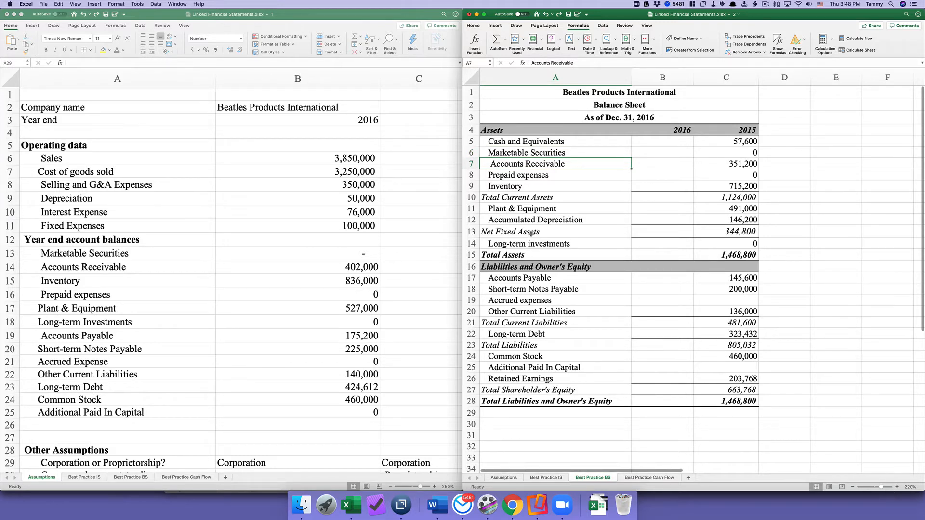
{"action": "left_click", "coordinate": [563, 176]}
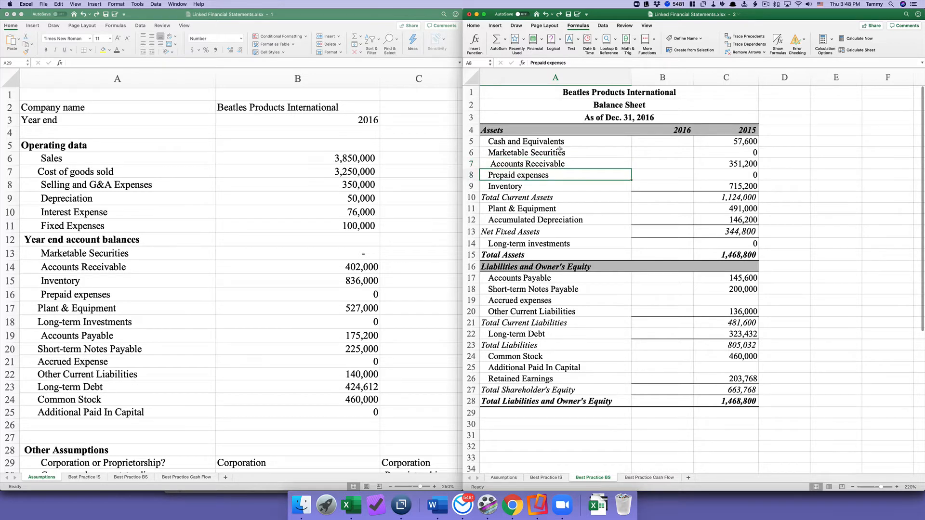
{"action": "left_click", "coordinate": [559, 151]}
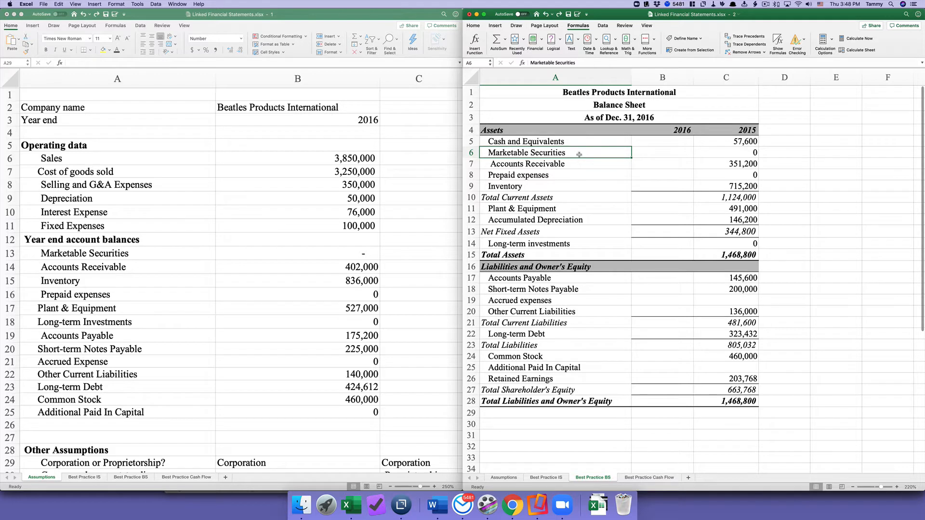
{"action": "key", "text": "Down"}
{"action": "key", "text": "Down"}
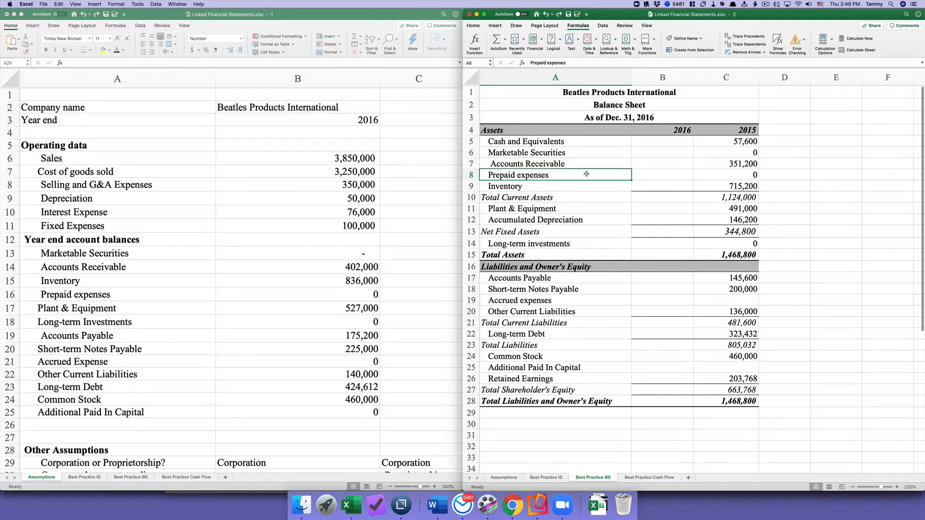
{"action": "left_click", "coordinate": [582, 244]}
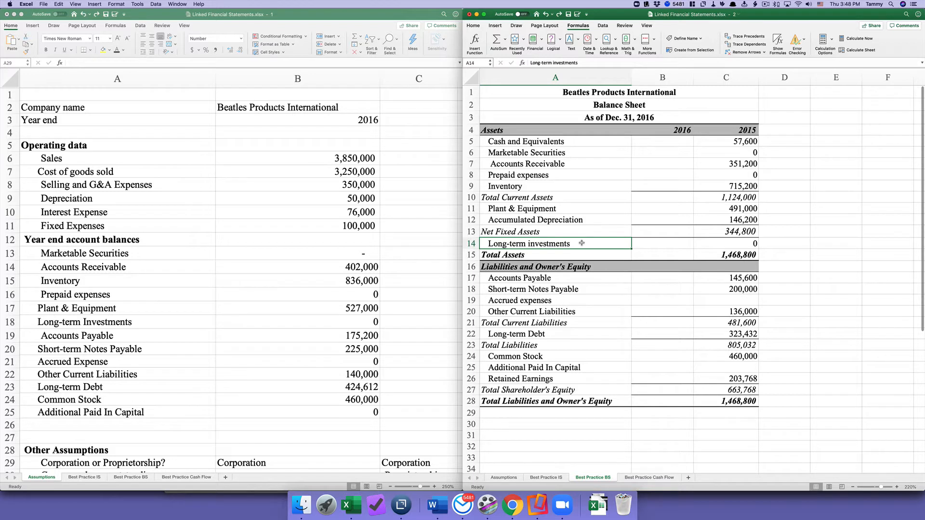
{"action": "left_click", "coordinate": [570, 302]}
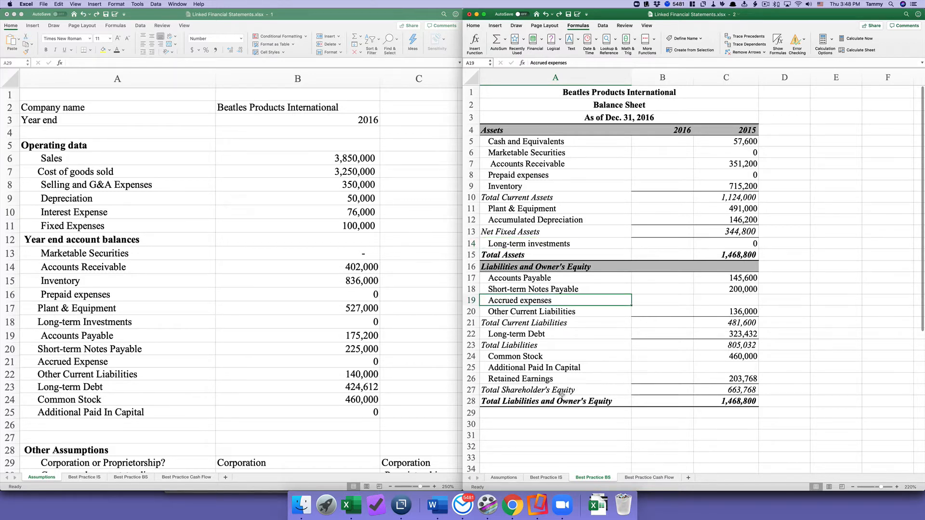
{"action": "left_click", "coordinate": [562, 368]}
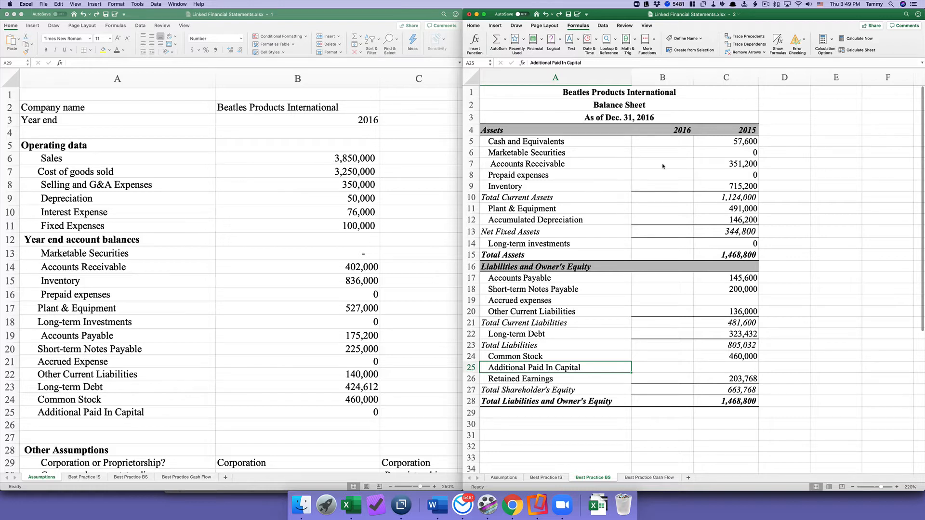
Link the 2016 Marketable Securities and Accounts Receivable cells on the balance sheet to Assumptions B13 and B14.
{"action": "left_click", "coordinate": [665, 145]}
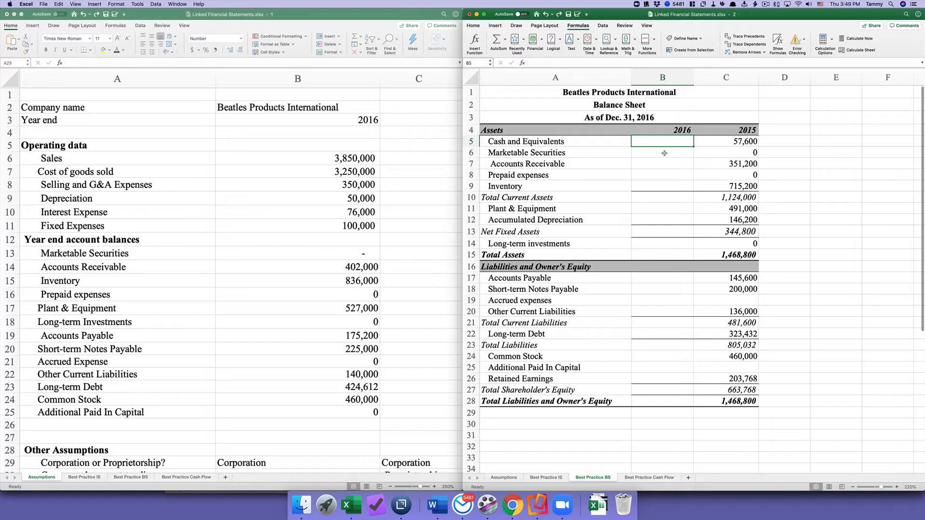
{"action": "left_click", "coordinate": [664, 153]}
{"action": "type", "text": "="}
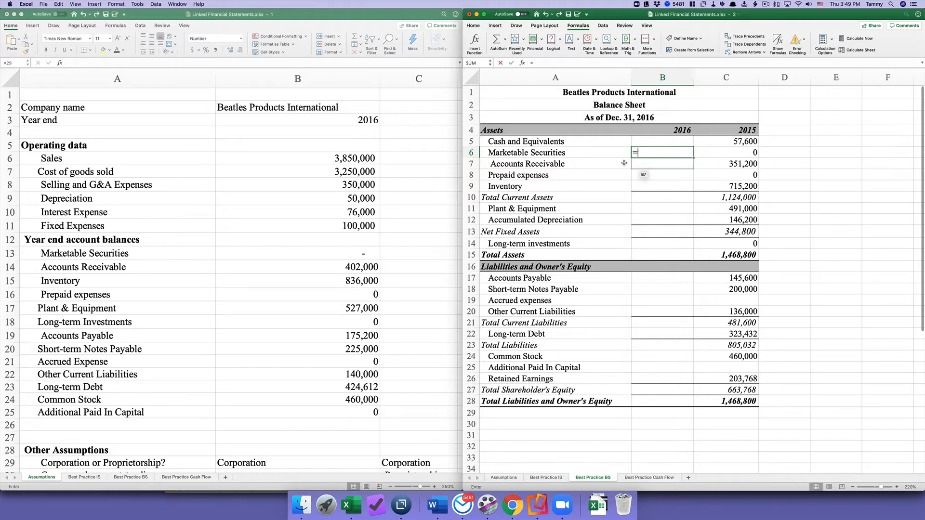
{"action": "left_click", "coordinate": [337, 258]}
{"action": "left_click", "coordinate": [362, 254]}
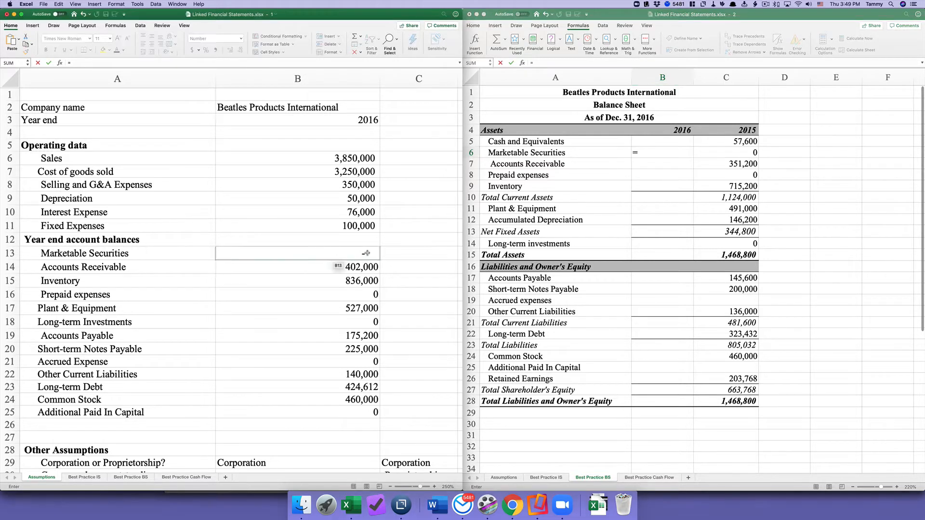
{"action": "key", "text": "Return"}
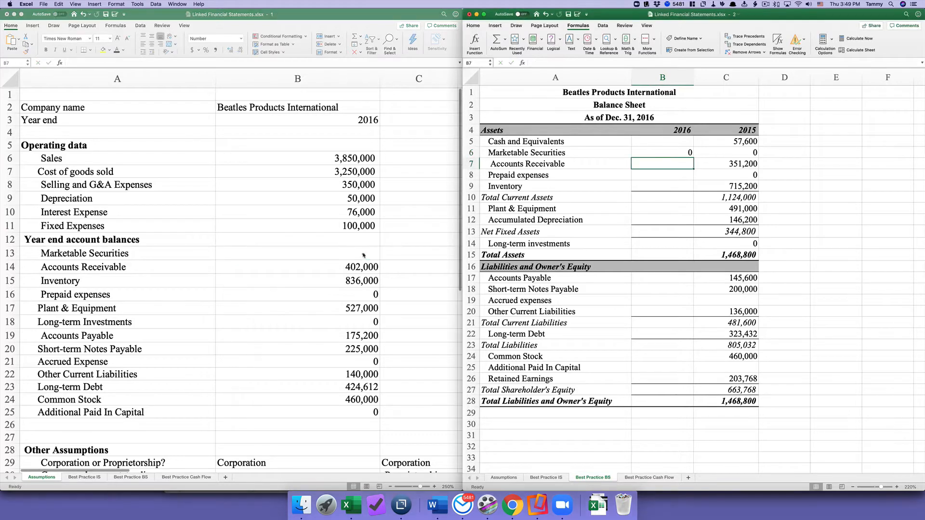
{"action": "type", "text": "="}
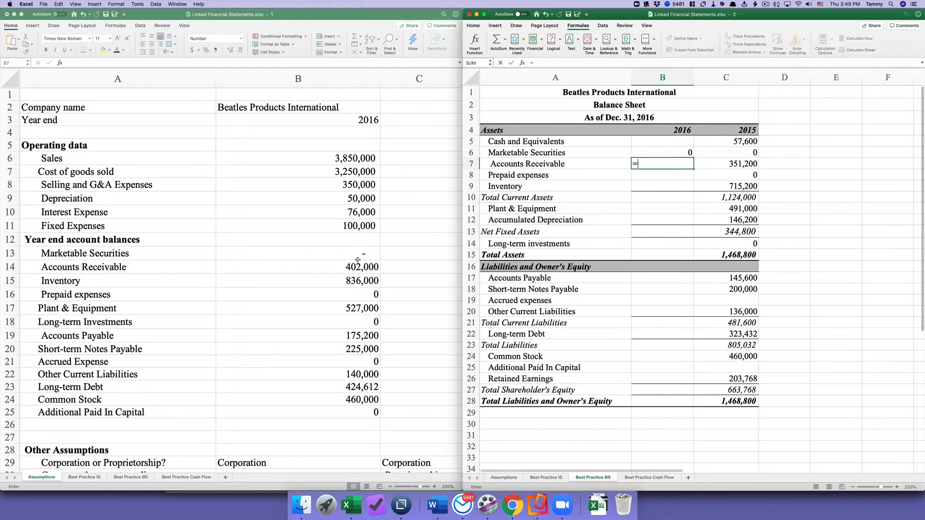
{"action": "left_click", "coordinate": [353, 268]}
{"action": "left_click", "coordinate": [353, 267]}
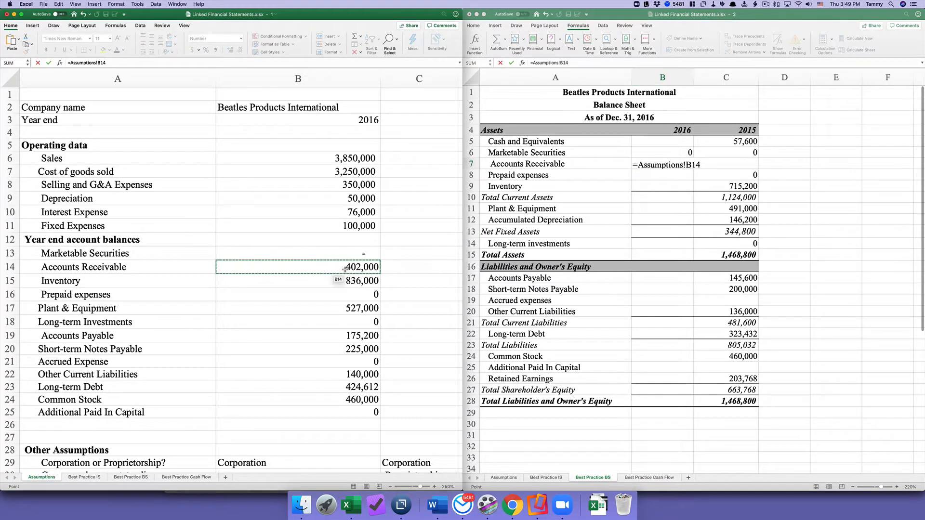
{"action": "key", "text": "Return"}
Link the 2016 Prepaid expenses and Inventory cells on the balance sheet to Assumptions B16 and B15.
{"action": "type", "text": "="}
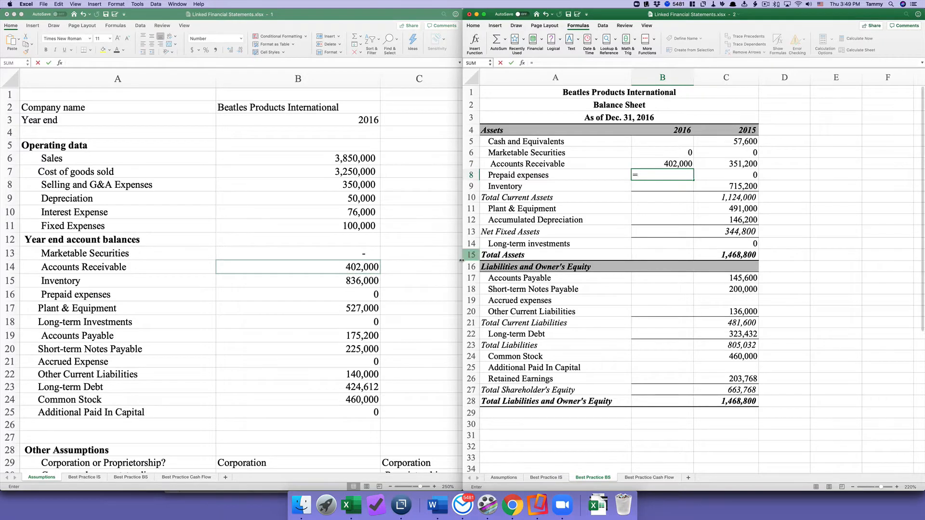
{"action": "left_click", "coordinate": [362, 287]}
{"action": "left_click", "coordinate": [359, 295]}
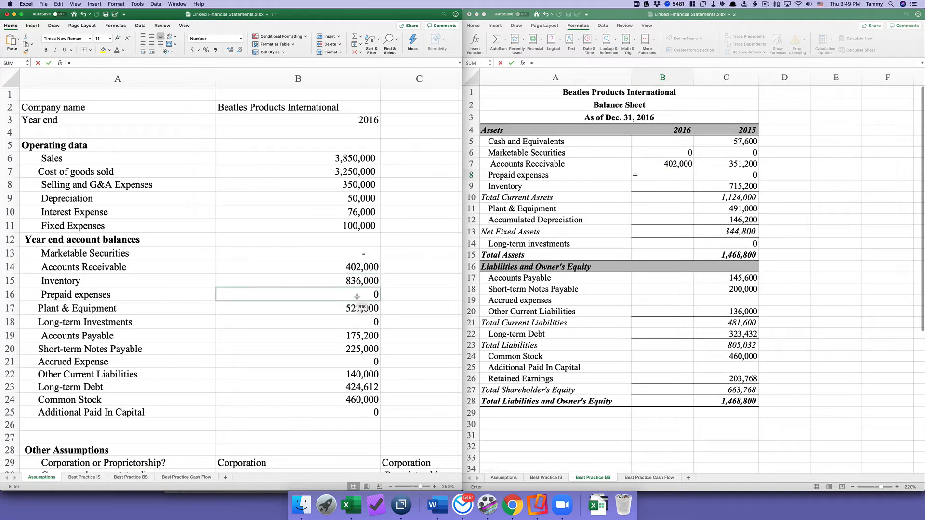
{"action": "key", "text": "Return"}
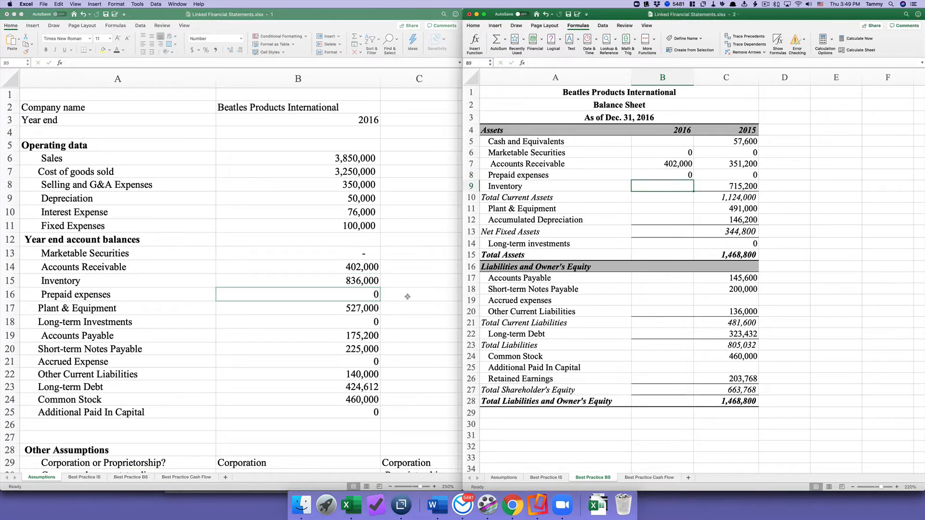
{"action": "type", "text": "="}
{"action": "left_click", "coordinate": [365, 281]}
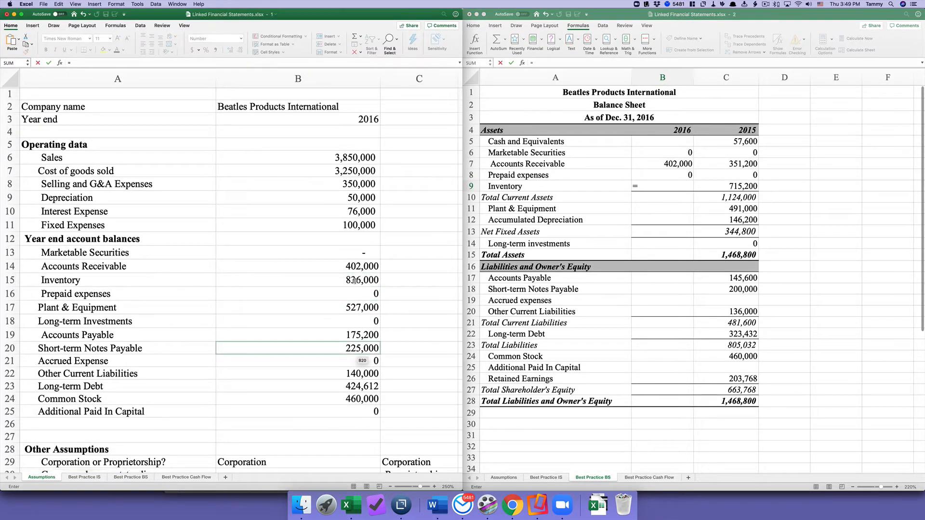
{"action": "left_click", "coordinate": [355, 282]}
{"action": "key", "text": "Return"}
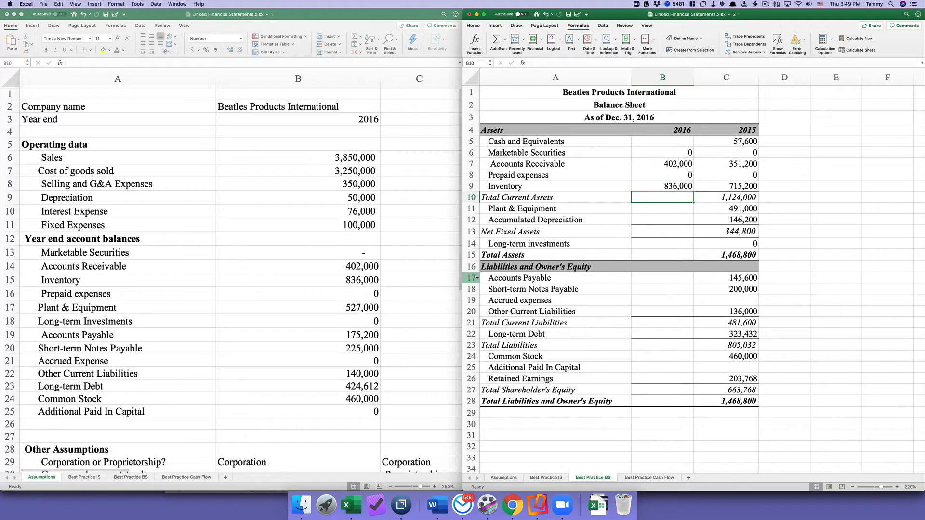
Copy the 2015 Total Current Assets formula into the 2016 column, and link 2016 Plant & Equipment to Assumptions B17.
{"action": "left_click", "coordinate": [725, 199]}
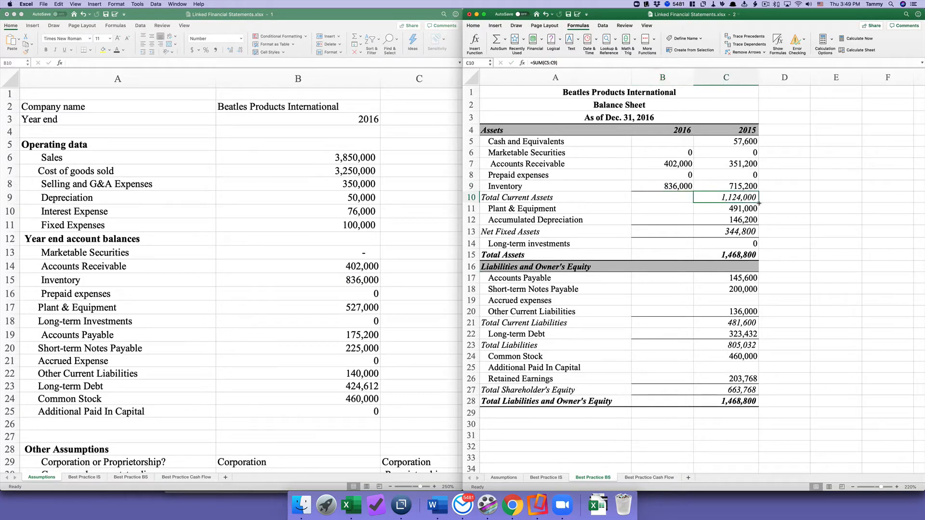
{"action": "left_click_drag", "start_coordinate": [759, 203], "coordinate": [655, 204]}
{"action": "left_click", "coordinate": [652, 212]}
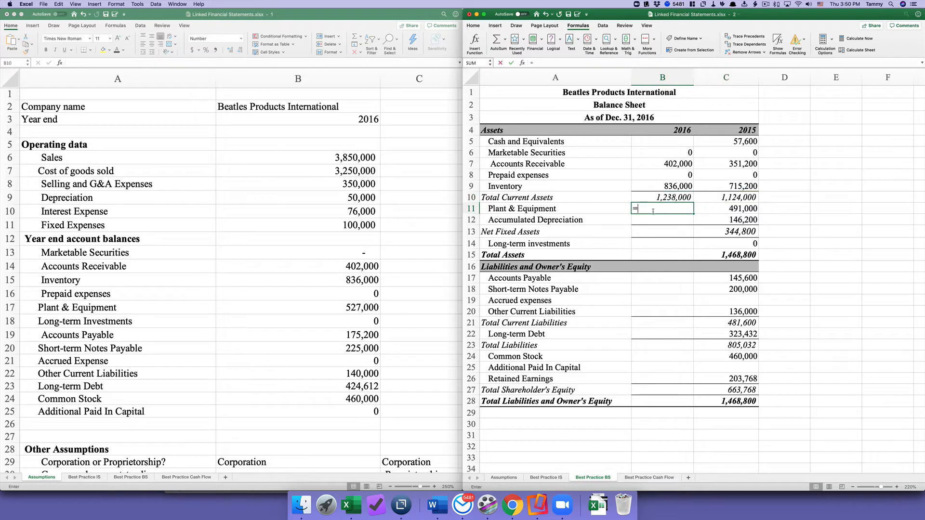
{"action": "type", "text": "="}
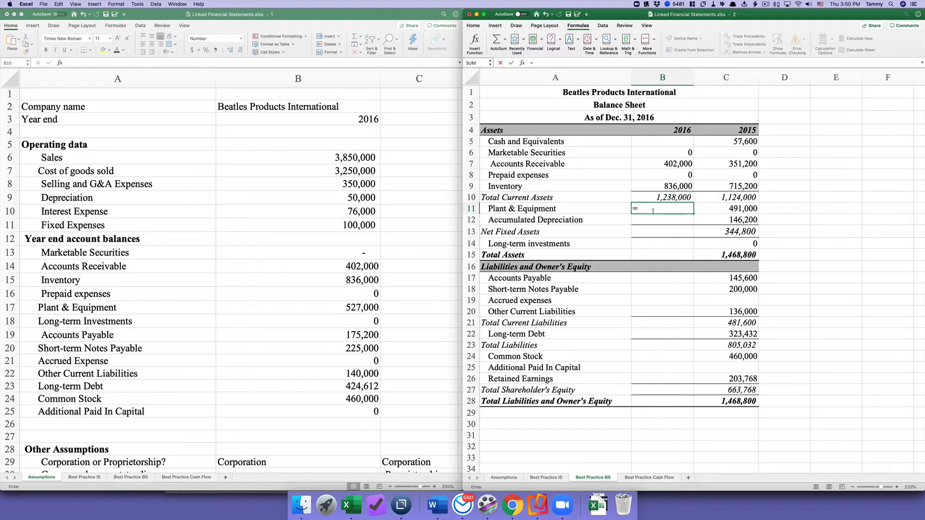
{"action": "left_click", "coordinate": [328, 308]}
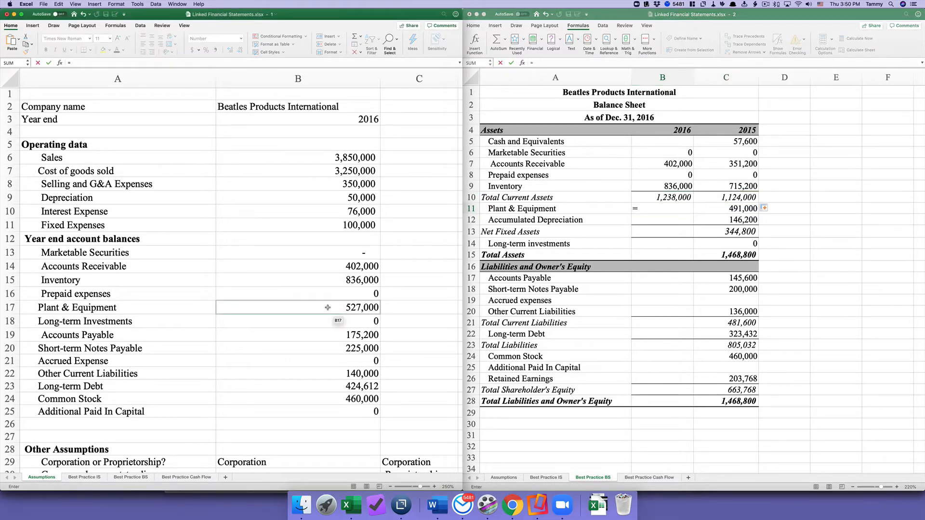
{"action": "key", "text": "Return"}
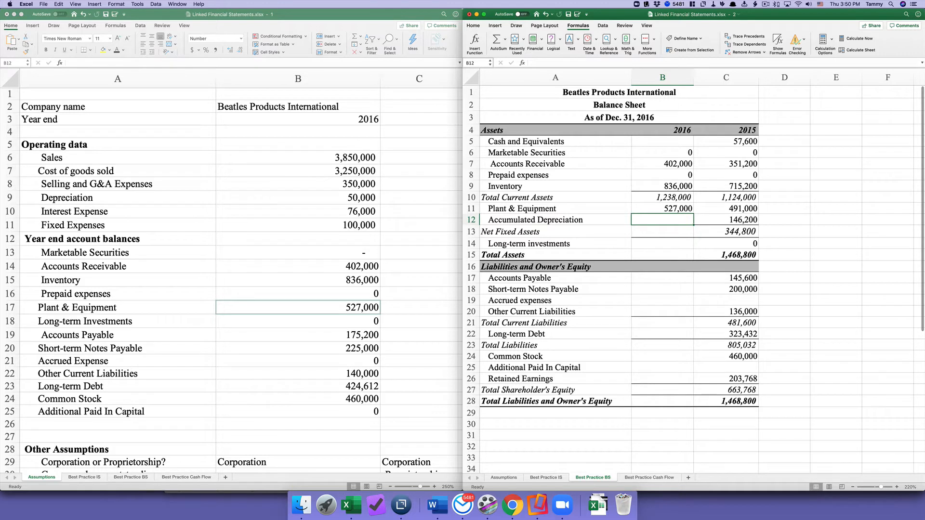
Calculate 2016 Accumulated Depreciation as the 2015 balance in C12 plus the Depreciation amount in Assumptions B9.
{"action": "type", "text": "="}
{"action": "left_click", "coordinate": [714, 220]}
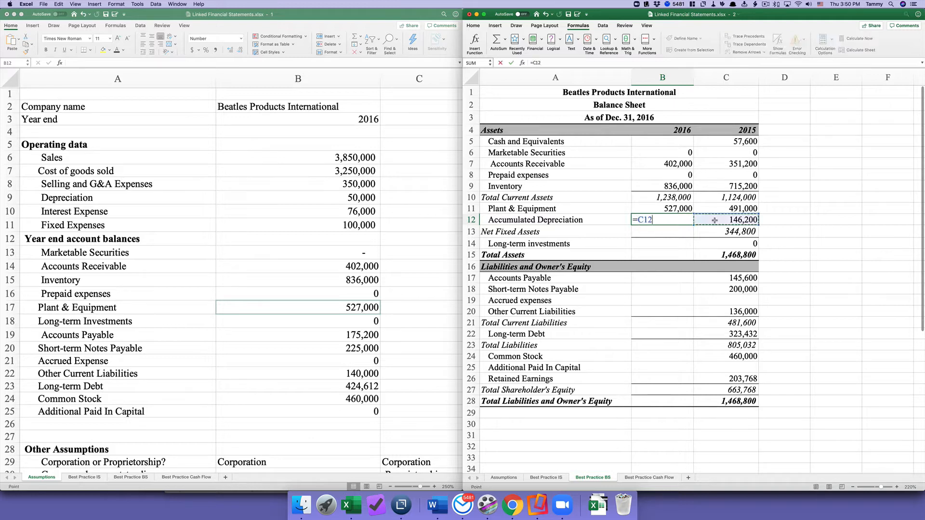
{"action": "type", "text": "+"}
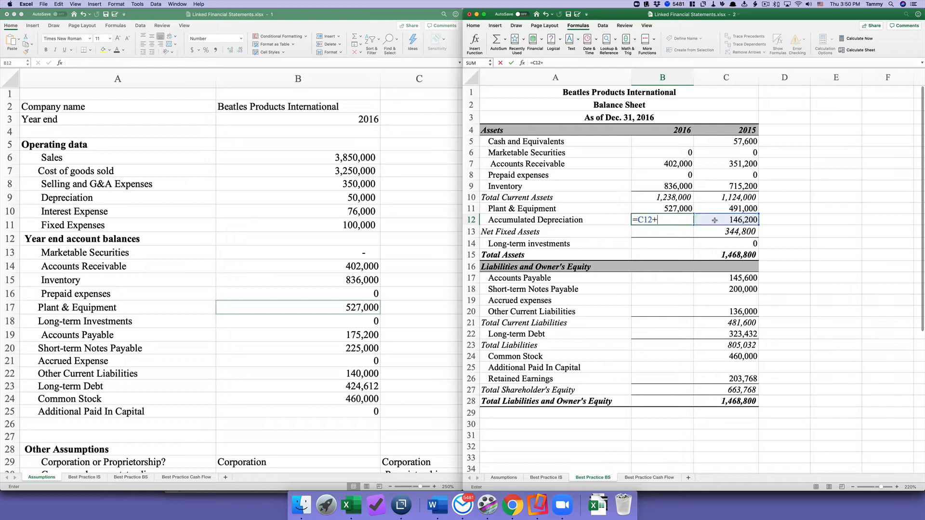
{"action": "left_click", "coordinate": [349, 198]}
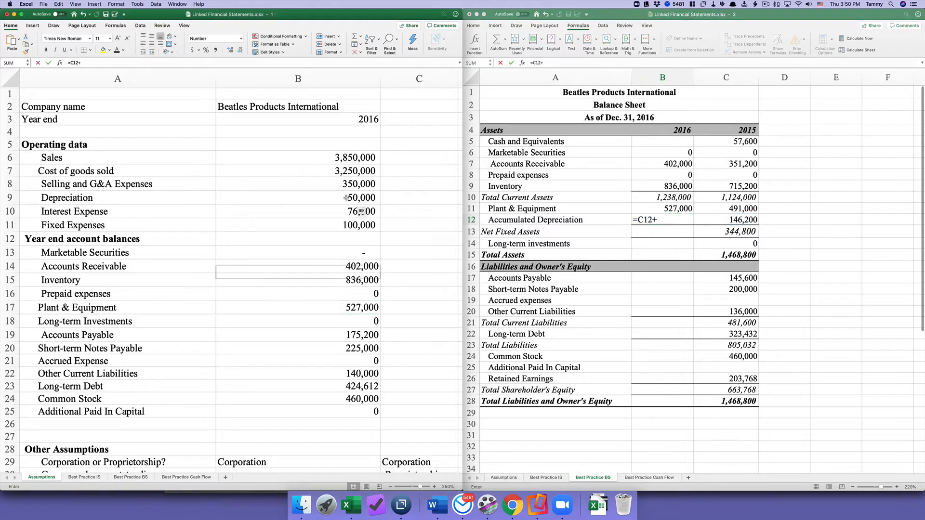
{"action": "key", "text": "Return"}
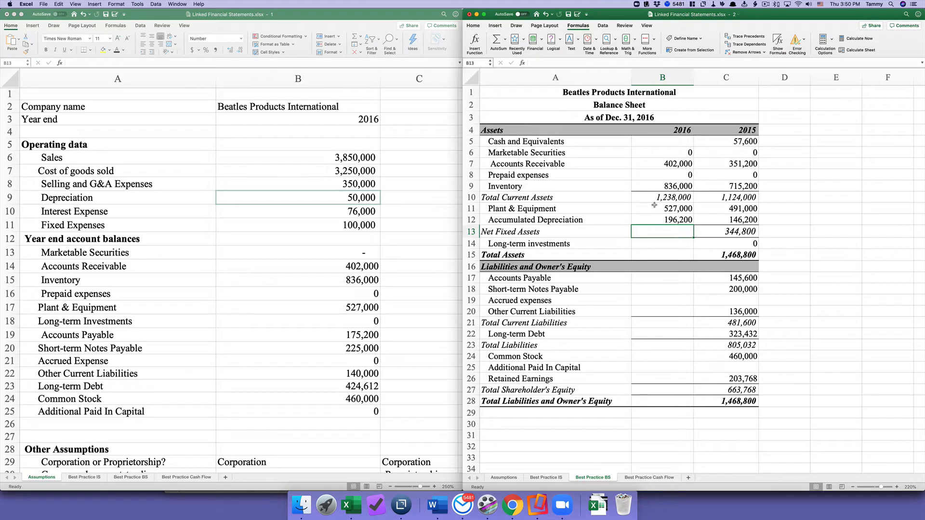
Copy the 2015 Net Fixed Assets formula from C13 into the 2016 column.
{"action": "scroll", "coordinate": [654, 205], "scroll_direction": "down", "scroll_amount": 1}
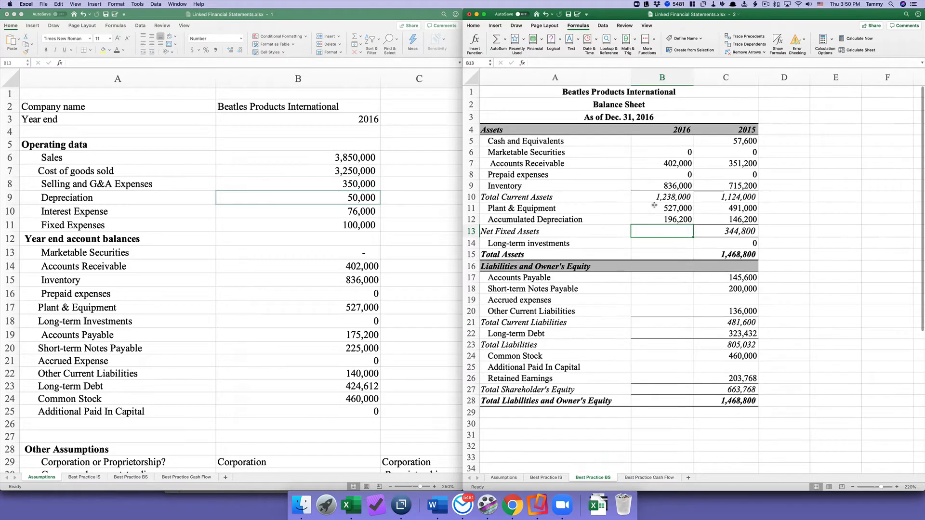
{"action": "scroll", "coordinate": [654, 205], "scroll_direction": "down", "scroll_amount": 1}
{"action": "left_click", "coordinate": [700, 223]}
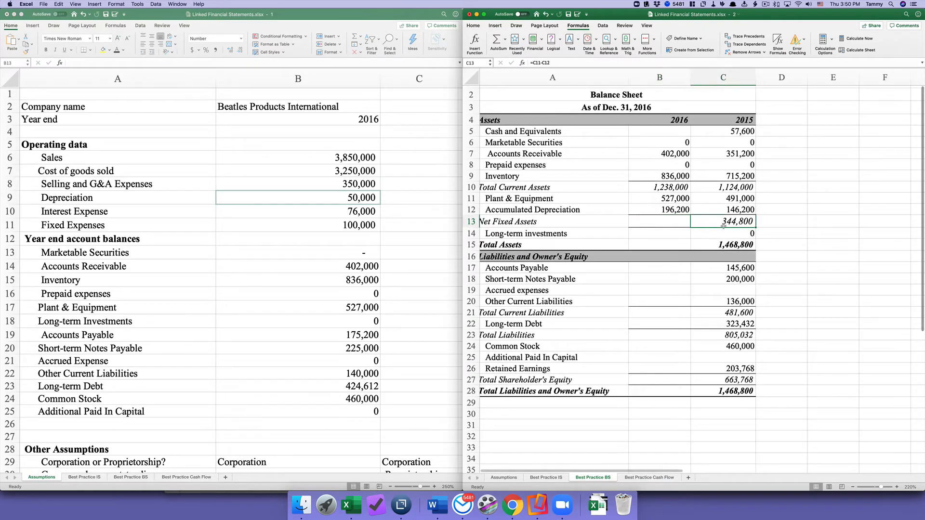
{"action": "left_click_drag", "start_coordinate": [753, 226], "coordinate": [649, 222]}
Link 2016 Long-term investments to Assumptions B18, and copy the 2015 Total Assets formula from C15 into the 2016 column.
{"action": "left_click", "coordinate": [650, 233]}
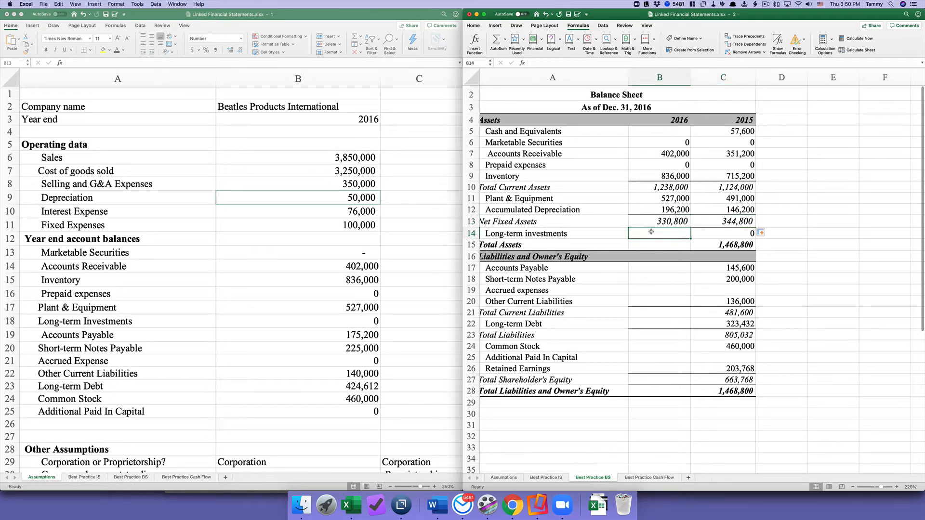
{"action": "type", "text": "="}
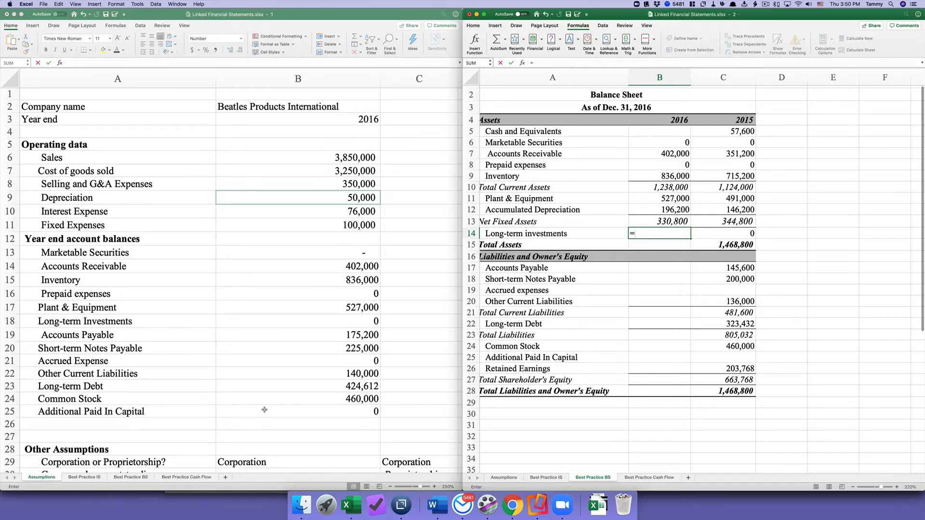
{"action": "left_click", "coordinate": [327, 322]}
{"action": "type", "text": "."}
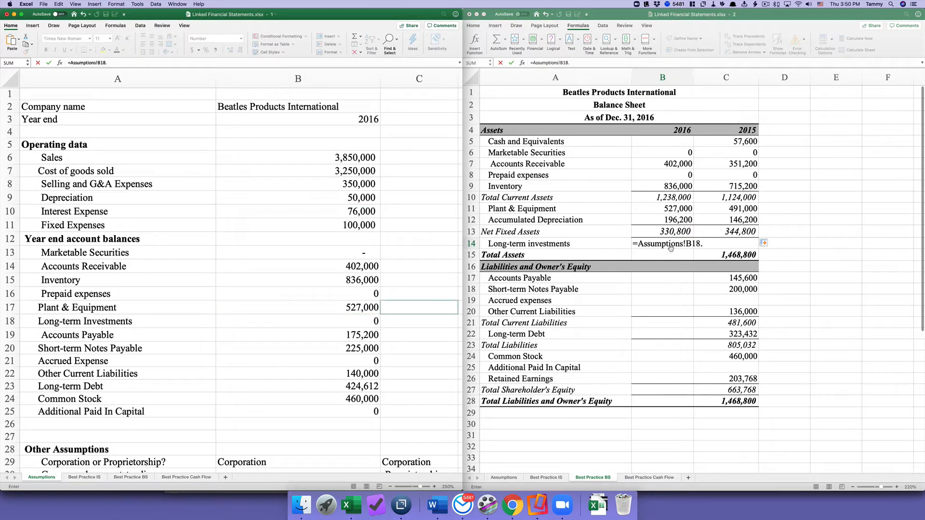
{"action": "left_click", "coordinate": [580, 62]}
{"action": "left_click", "coordinate": [571, 63]}
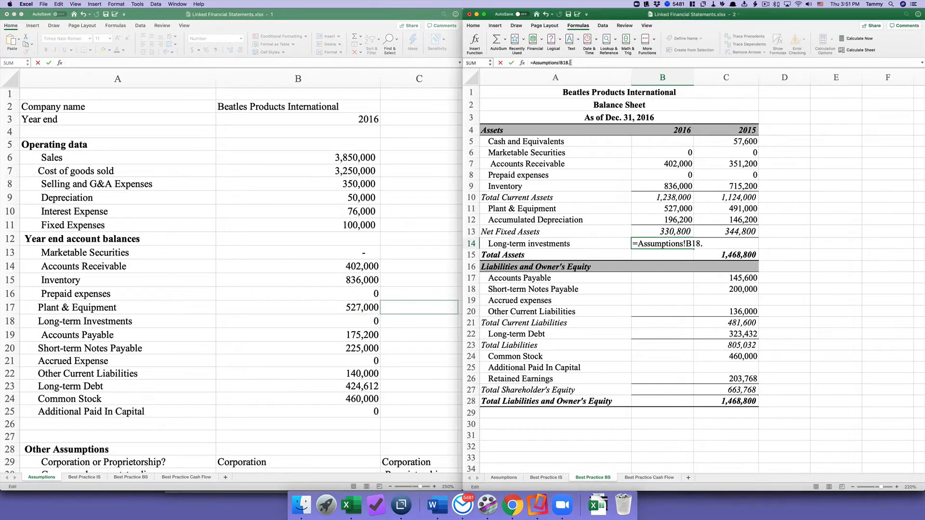
{"action": "key", "text": "BackSpace"}
{"action": "key", "text": "Return"}
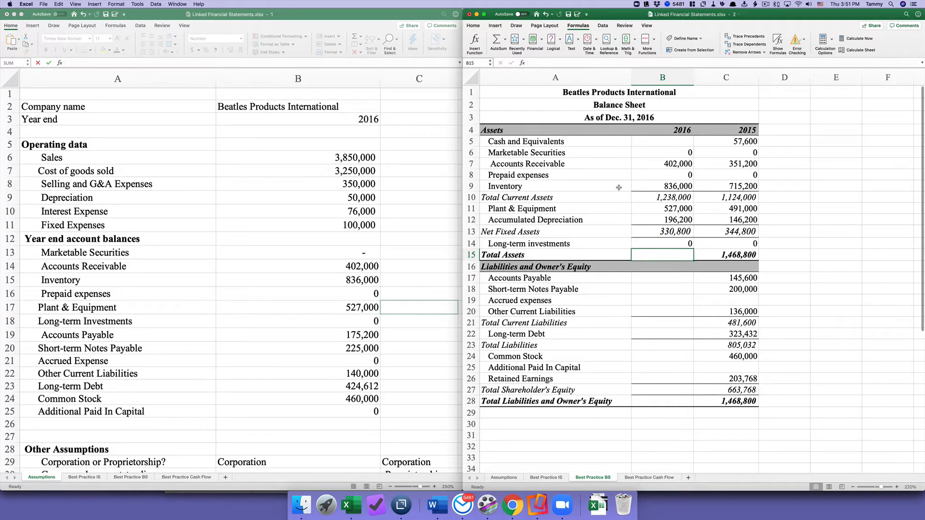
{"action": "left_click", "coordinate": [736, 253]}
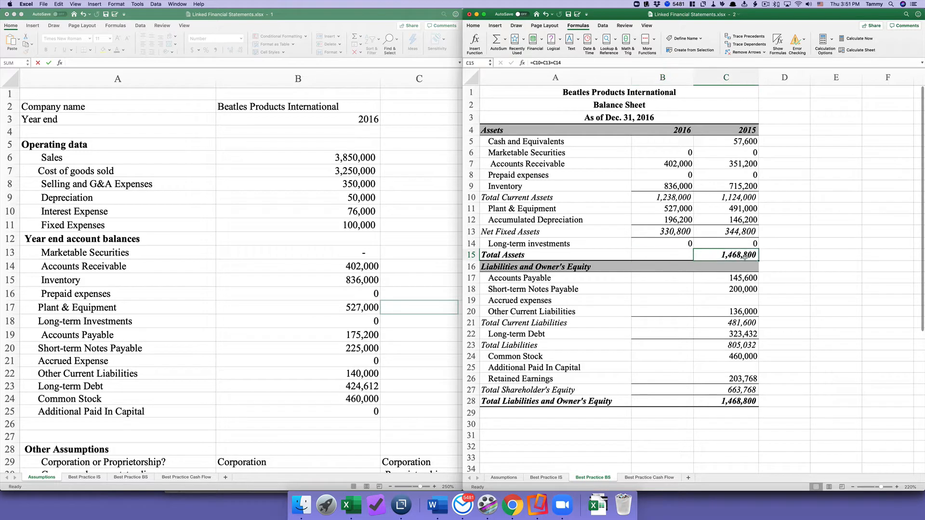
{"action": "left_click_drag", "start_coordinate": [759, 259], "coordinate": [661, 260]}
Link the 2016 Accounts Payable and Short-term Notes Payable cells on the balance sheet to Assumptions B19 and B20.
{"action": "left_click", "coordinate": [660, 278]}
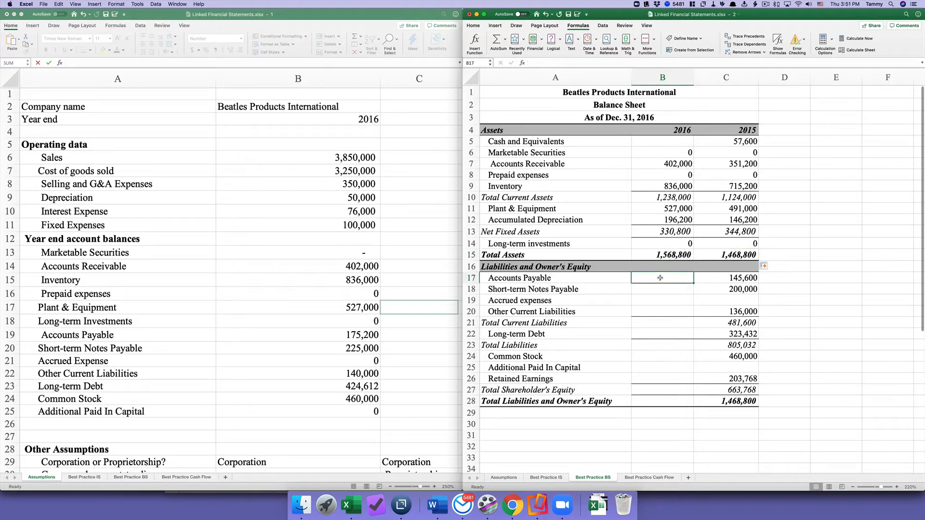
{"action": "type", "text": "="}
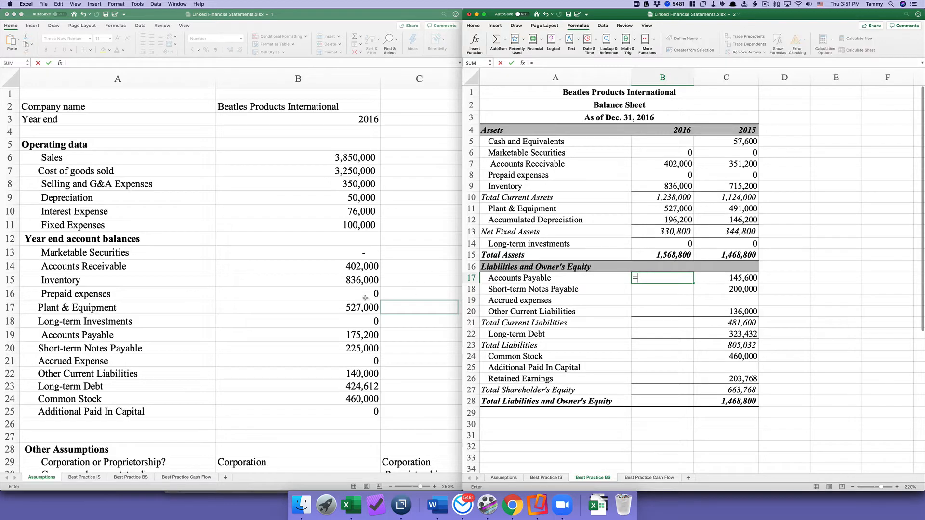
{"action": "left_click", "coordinate": [326, 336]}
{"action": "key", "text": "Return"}
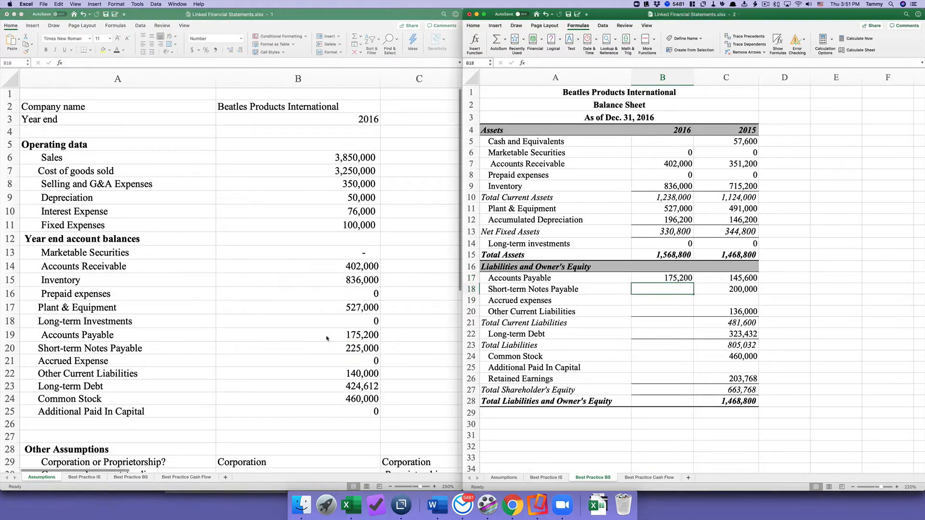
{"action": "type", "text": "="}
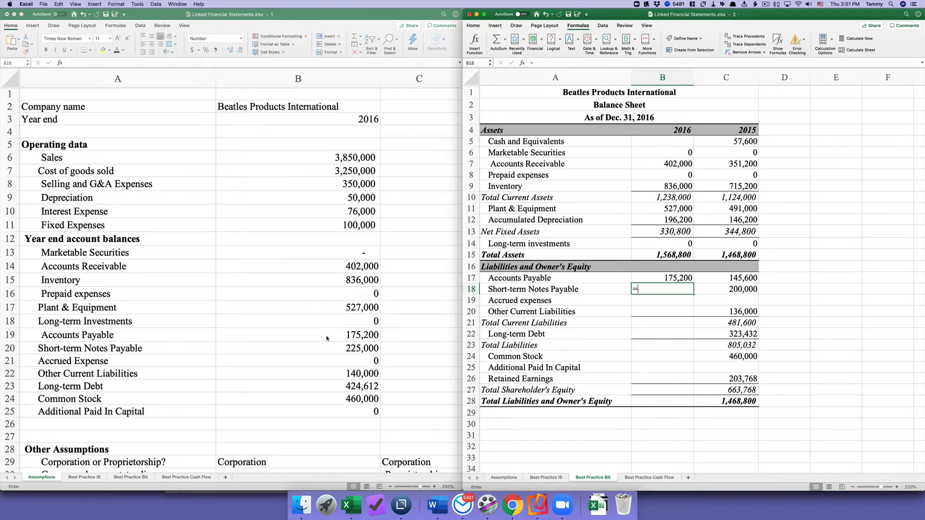
{"action": "left_click", "coordinate": [323, 352]}
{"action": "key", "text": "Return"}
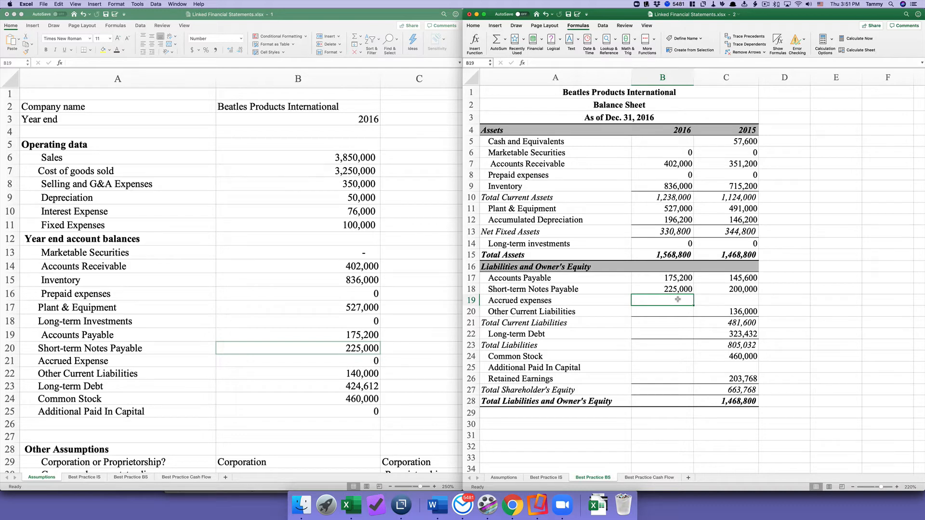
Link the 2016 Accrued expenses and Other Current Liabilities cells to Assumptions B21 and B22.
{"action": "type", "text": "="}
{"action": "left_click", "coordinate": [332, 365]}
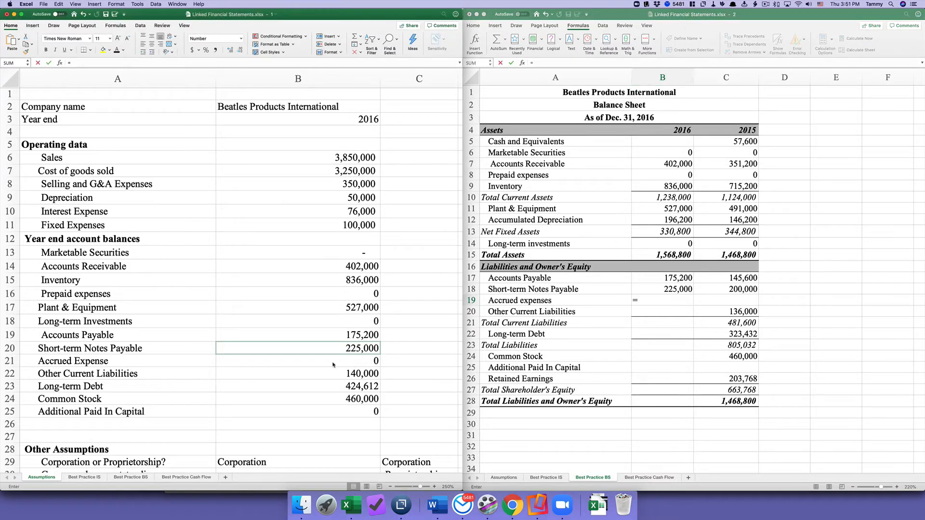
{"action": "left_click", "coordinate": [333, 362]}
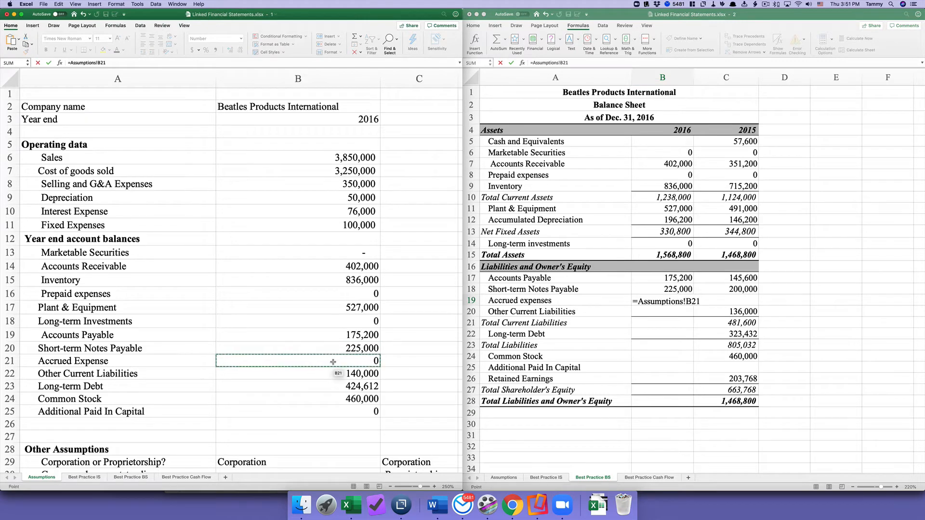
{"action": "key", "text": "Return"}
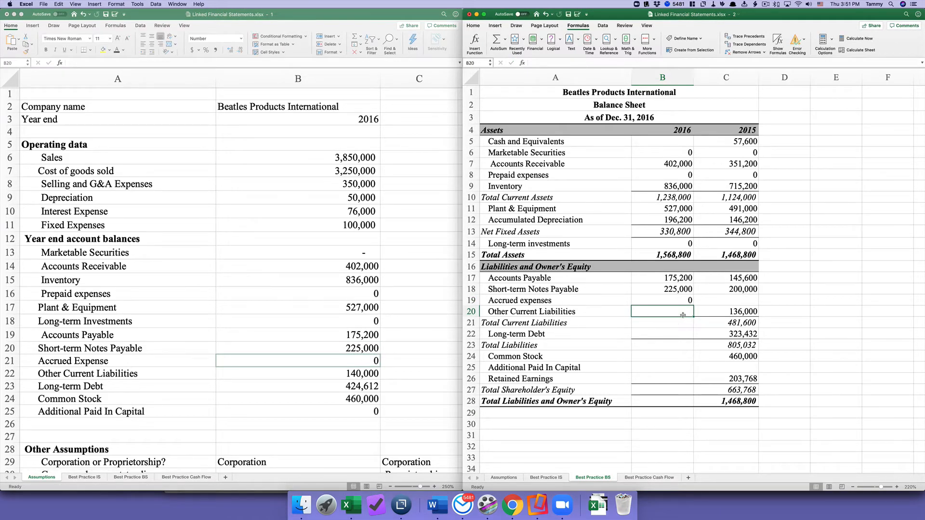
{"action": "type", "text": "="}
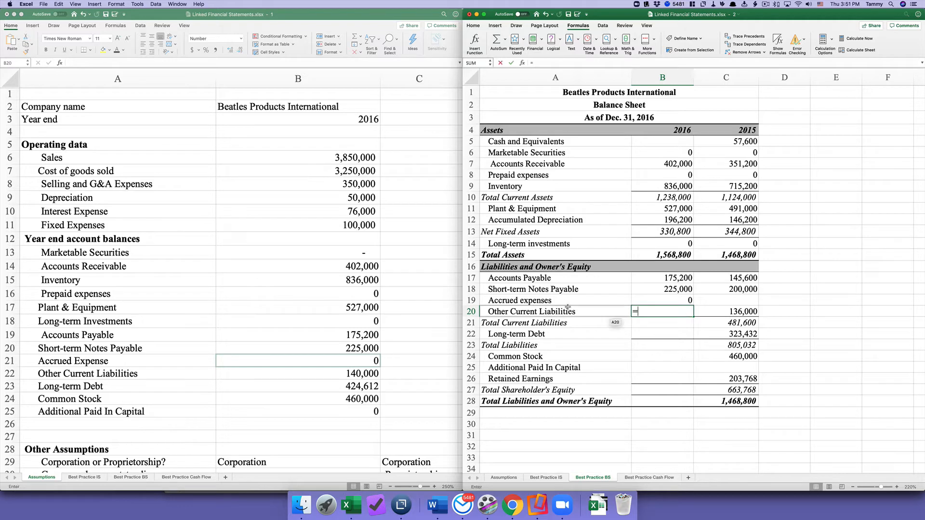
{"action": "left_click", "coordinate": [360, 373]}
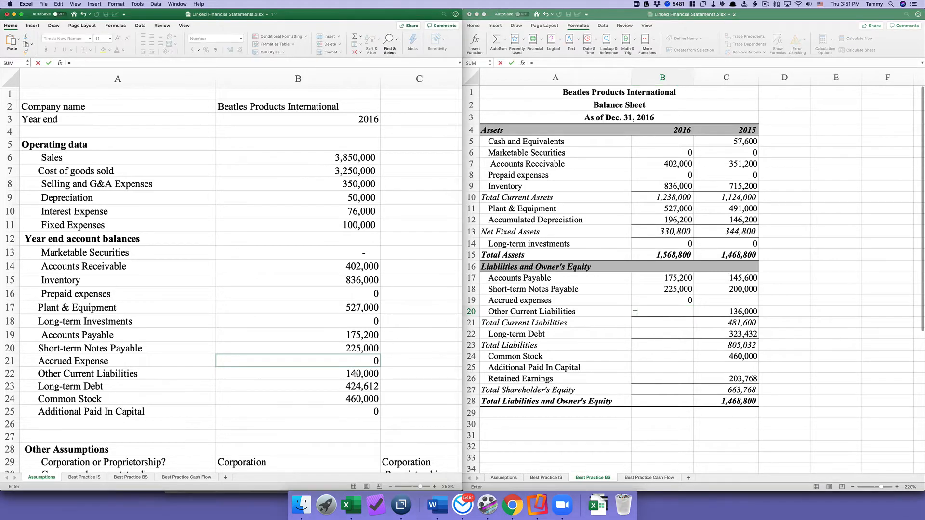
{"action": "left_click", "coordinate": [358, 375]}
{"action": "key", "text": "Return"}
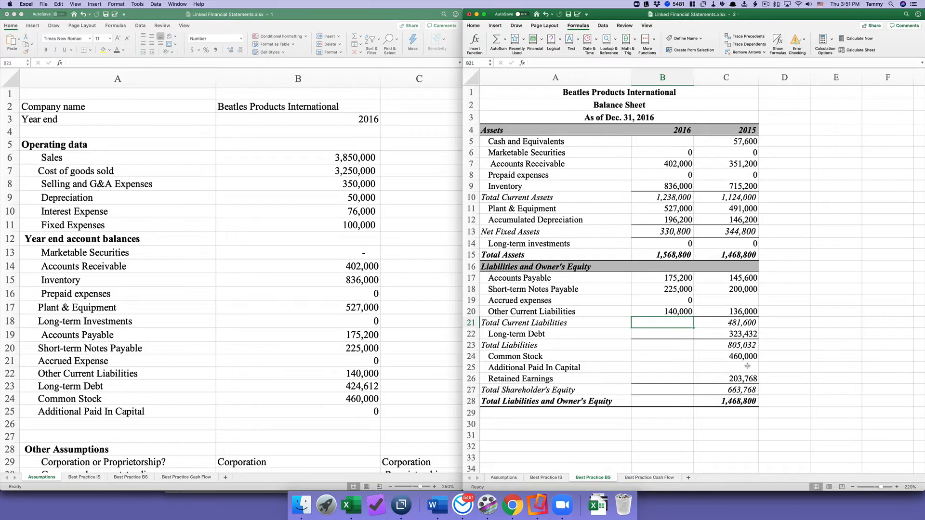
Copy the 2015 Total Current Liabilities formula into the 2016 column, and link 2016 Long-term Debt to Assumptions B23.
{"action": "left_click", "coordinate": [716, 322]}
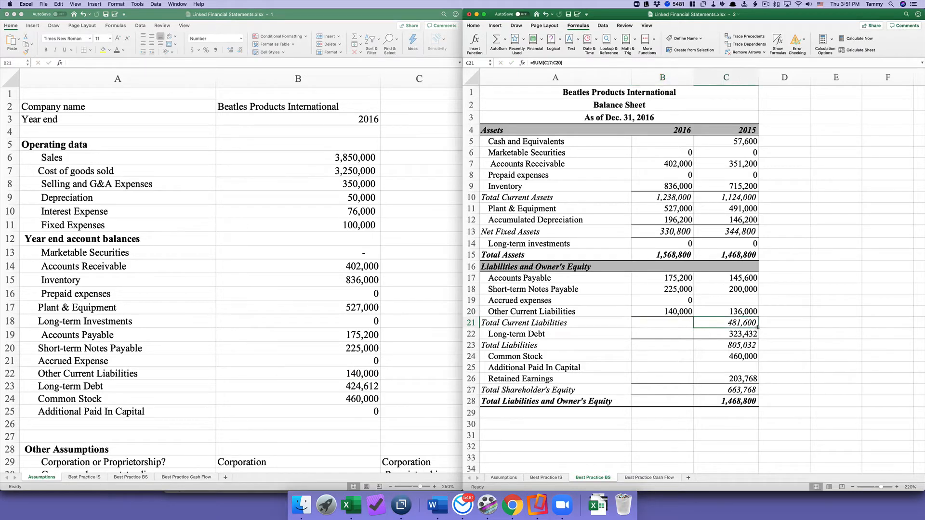
{"action": "left_click_drag", "start_coordinate": [757, 328], "coordinate": [648, 326]}
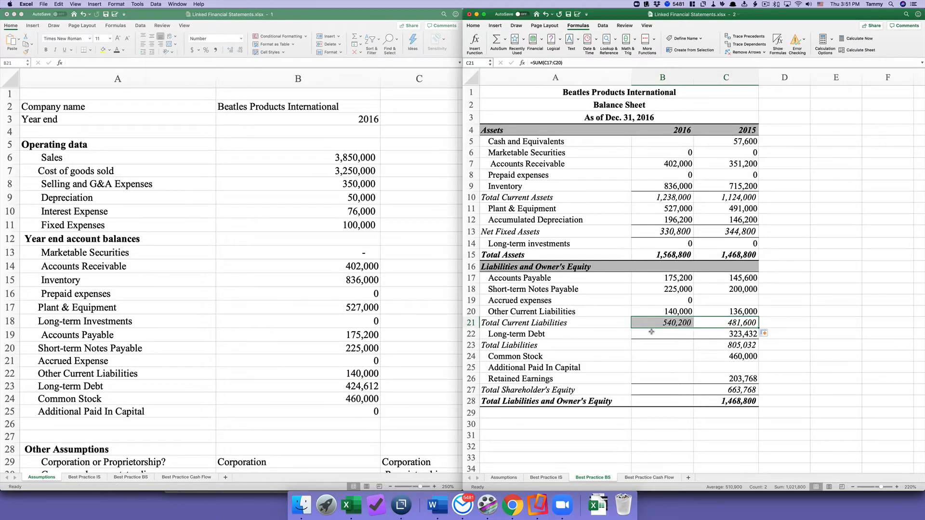
{"action": "left_click", "coordinate": [651, 332]}
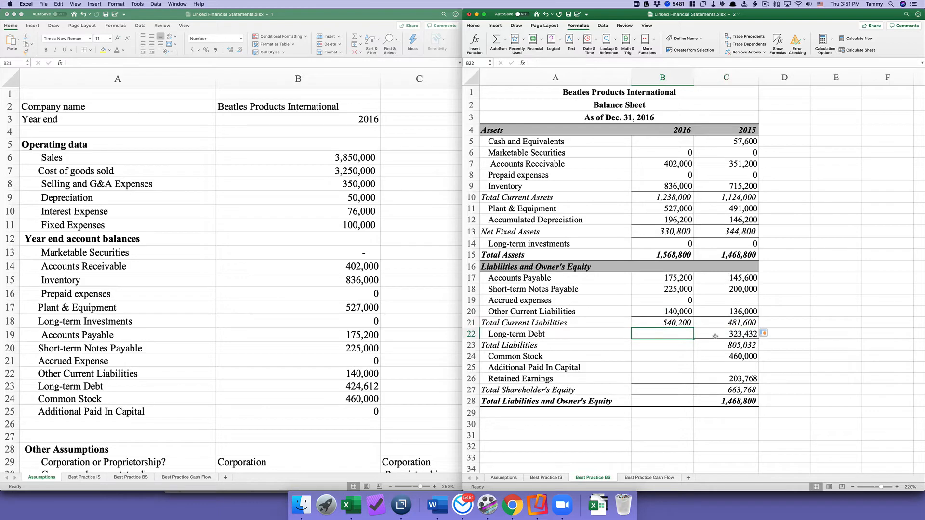
{"action": "type", "text": "="}
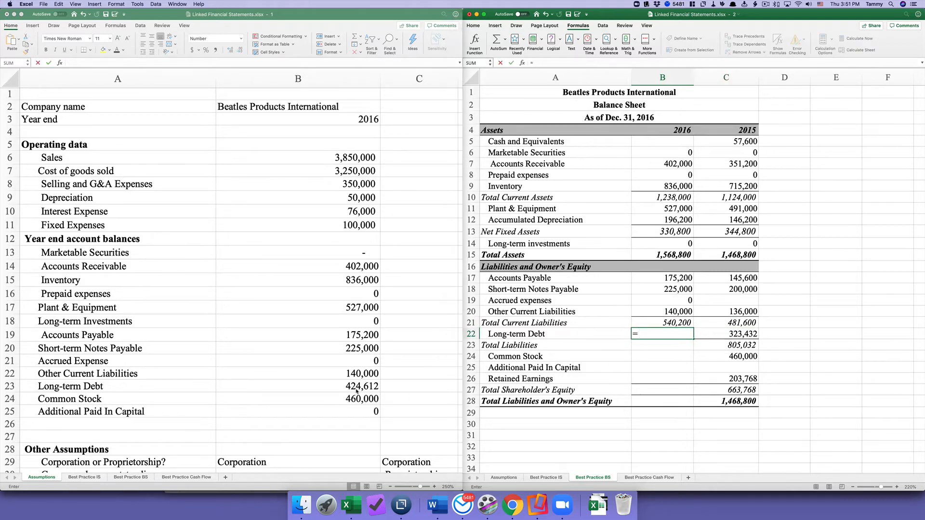
{"action": "left_click", "coordinate": [341, 386]}
{"action": "key", "text": "Return"}
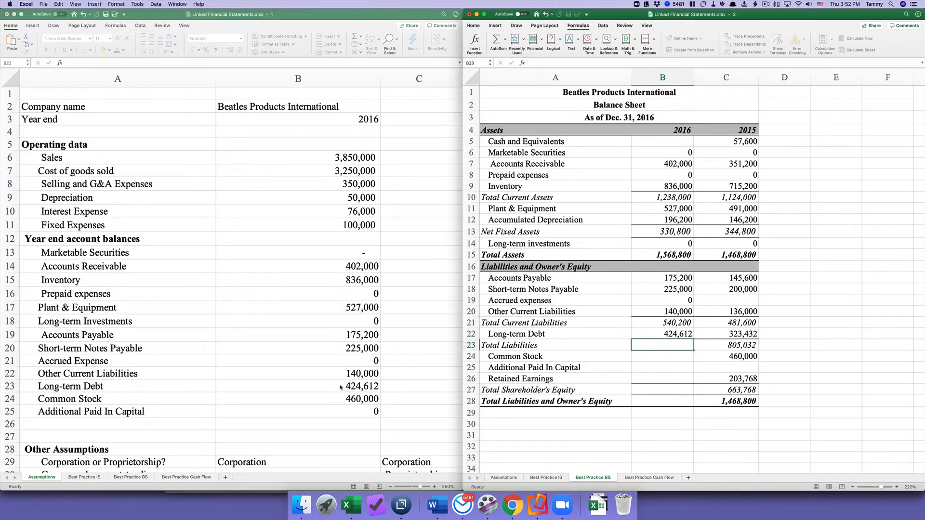
Copy the 2015 Total Liabilities formula into the 2016 column, and link 2016 Common Stock to Assumptions B24.
{"action": "left_click", "coordinate": [715, 348]}
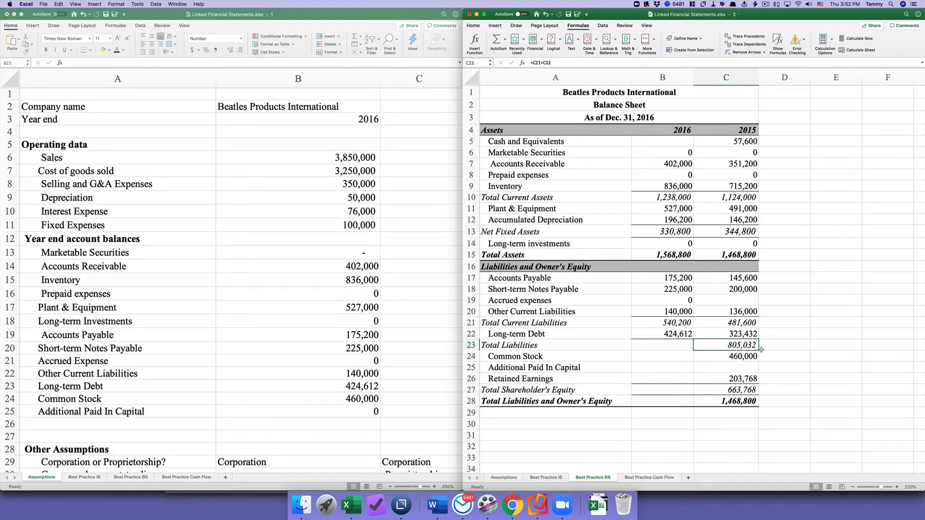
{"action": "left_click_drag", "start_coordinate": [759, 349], "coordinate": [648, 347]}
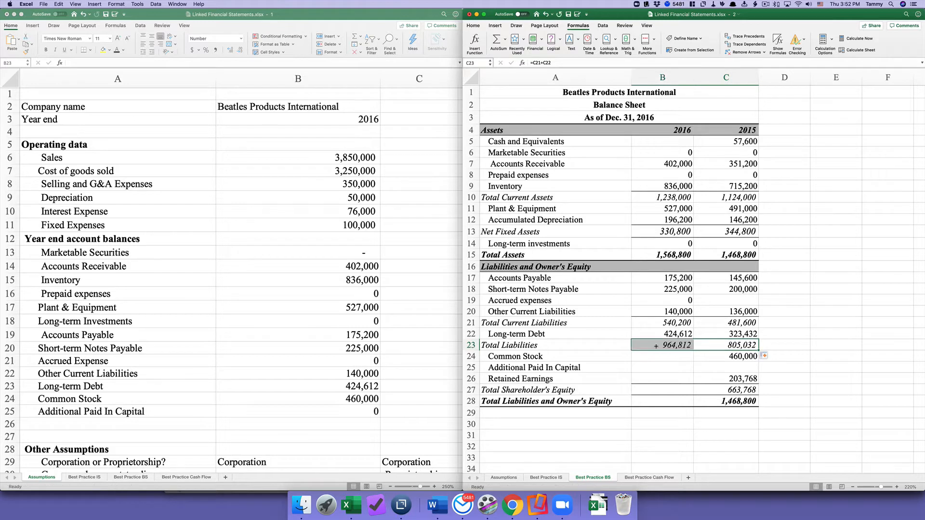
{"action": "left_click", "coordinate": [651, 357]}
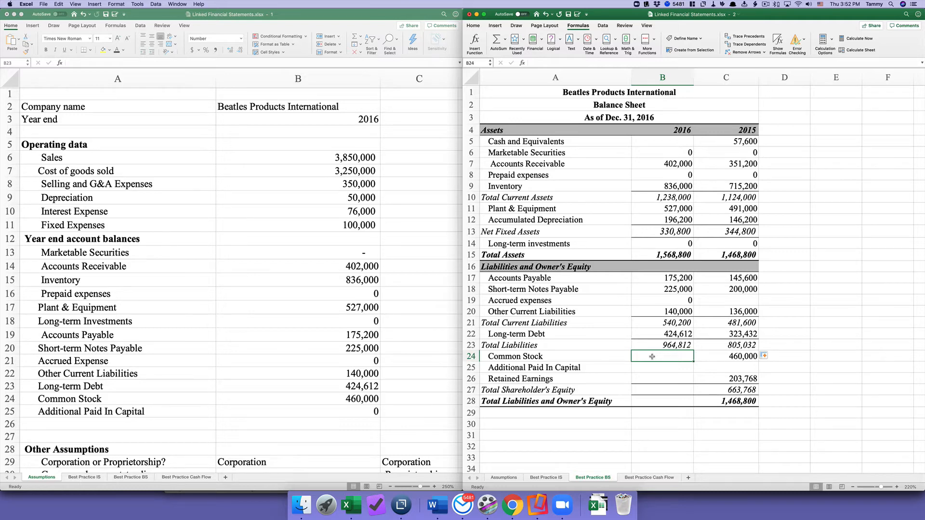
{"action": "type", "text": "="}
{"action": "left_click", "coordinate": [350, 399]}
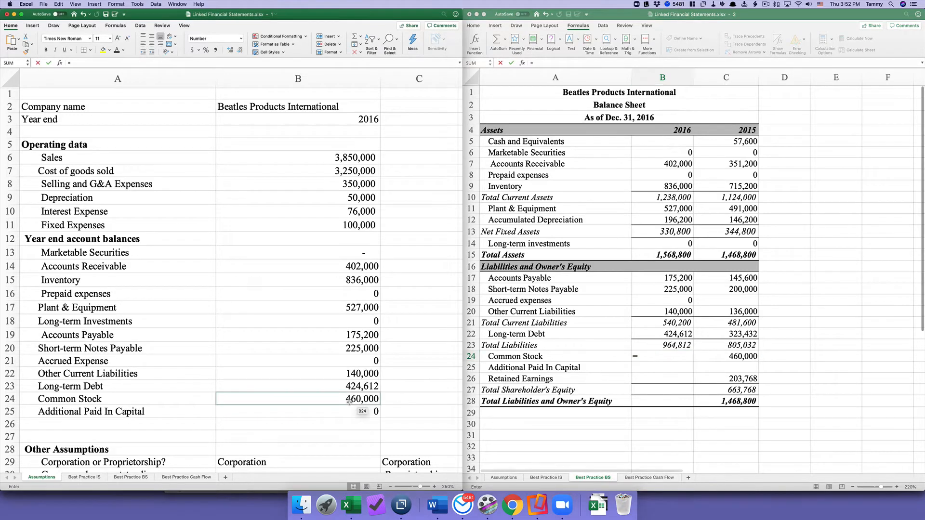
{"action": "key", "text": "Return"}
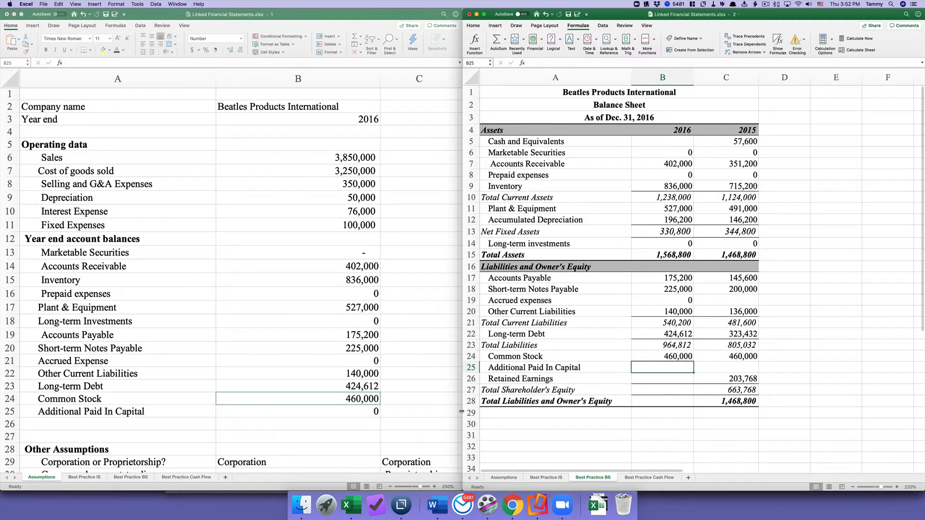
Link the 2016 Additional Paid In Capital cell on the balance sheet to Assumptions B25.
{"action": "type", "text": "="}
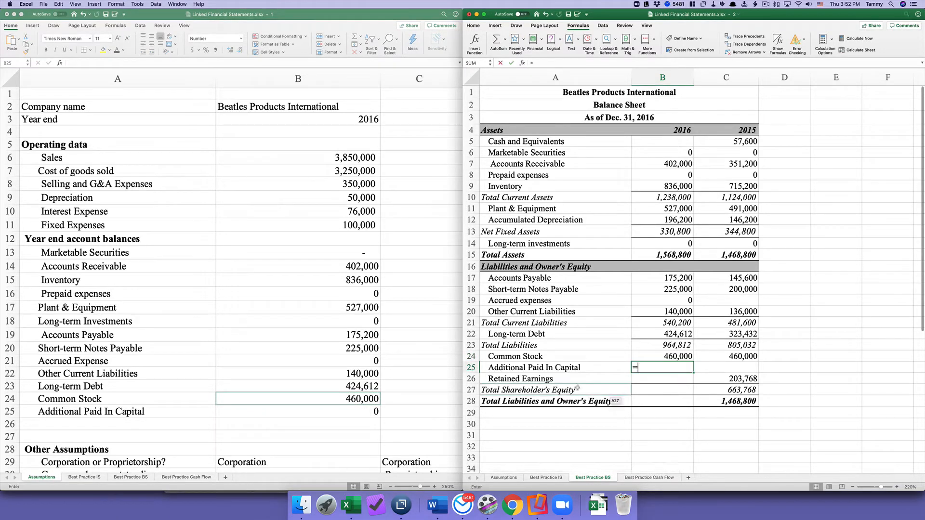
{"action": "left_click", "coordinate": [344, 411]}
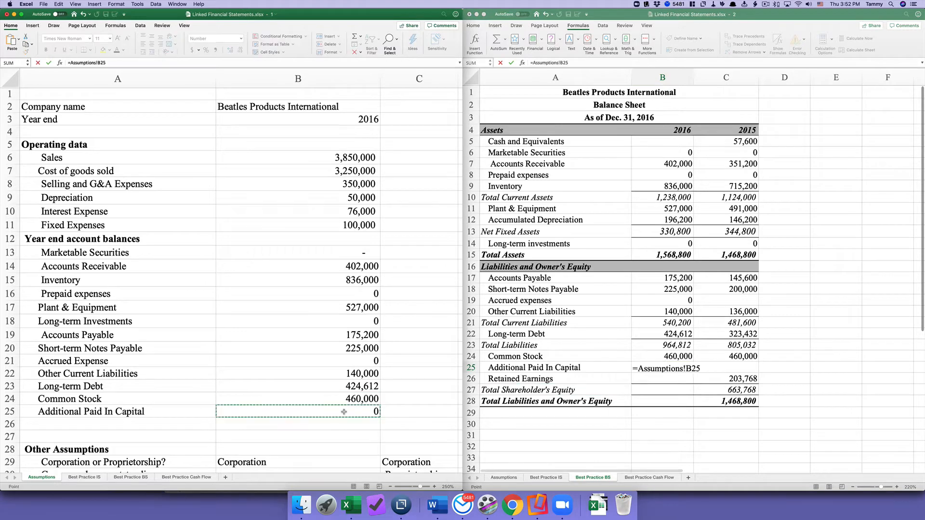
{"action": "scroll", "coordinate": [344, 411], "scroll_direction": "down", "scroll_amount": 1}
{"action": "key", "text": "Return"}
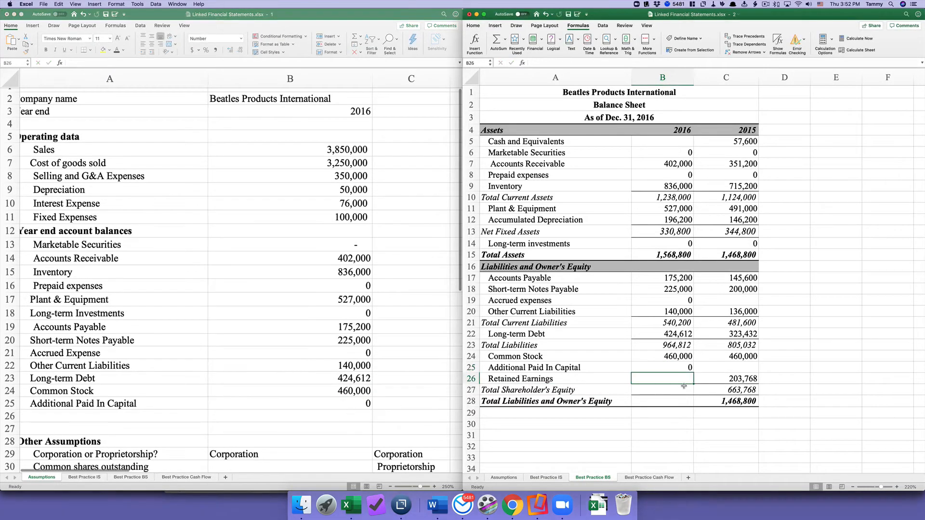
{"action": "scroll", "coordinate": [652, 380], "scroll_direction": "up", "scroll_amount": 1}
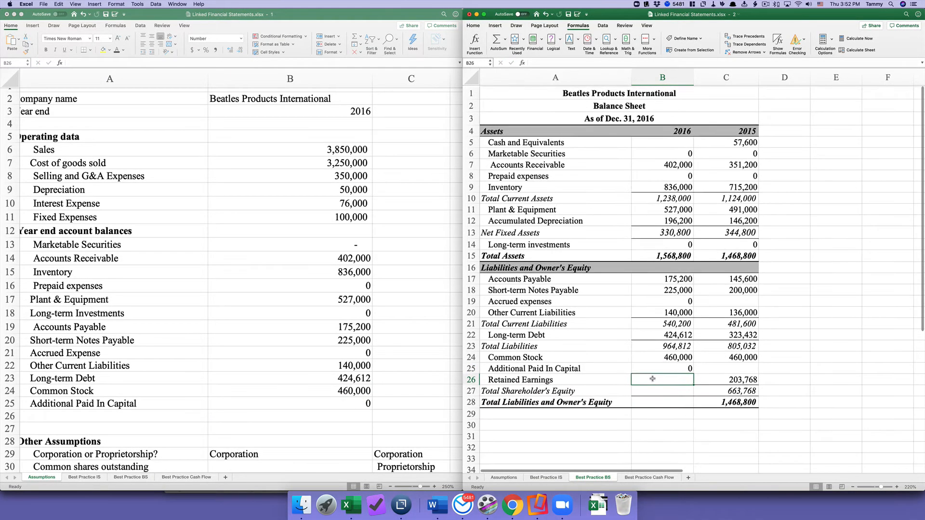
{"action": "scroll", "coordinate": [652, 379], "scroll_direction": "down", "scroll_amount": 1}
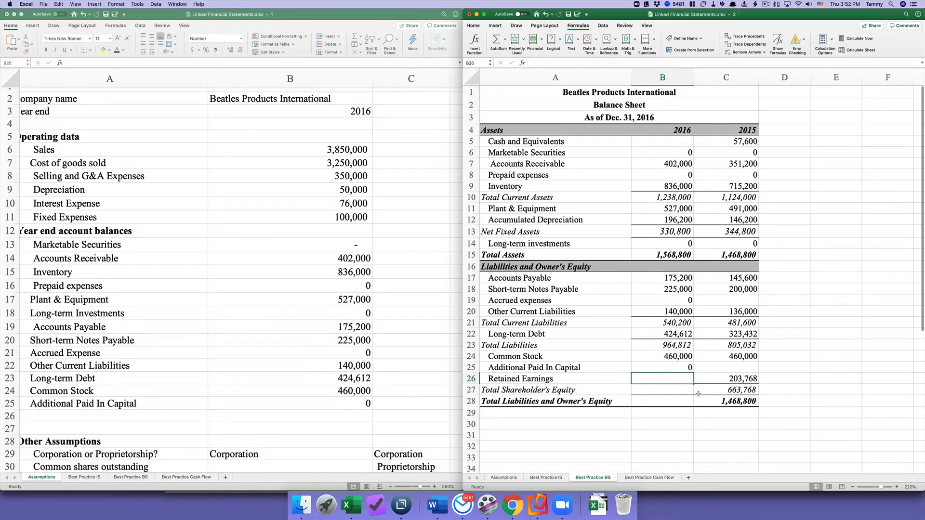
{"action": "left_click", "coordinate": [765, 5]}
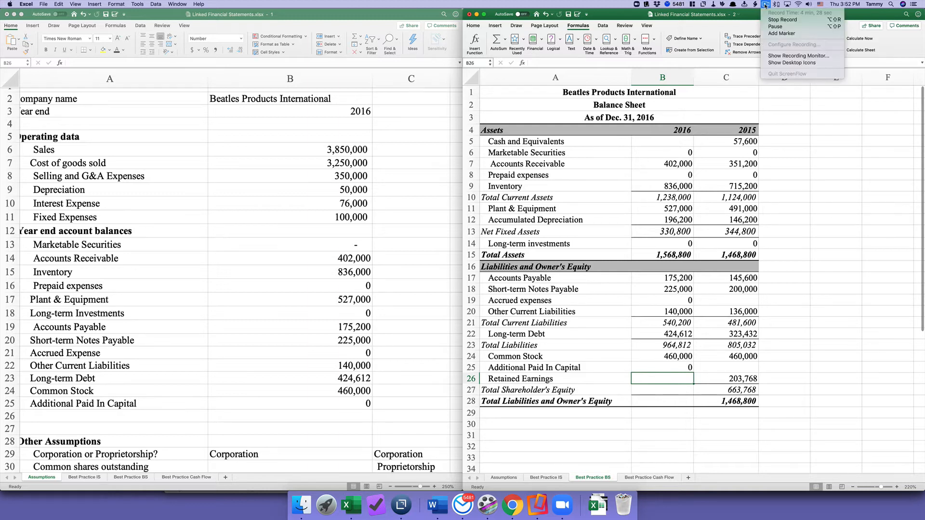
{"action": "left_click", "coordinate": [779, 27]}
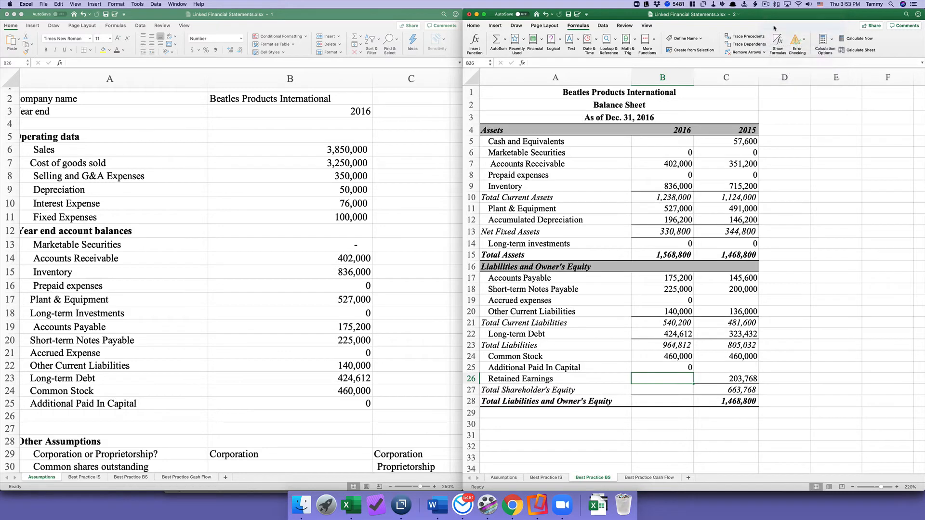
{"action": "left_click", "coordinate": [671, 139]}
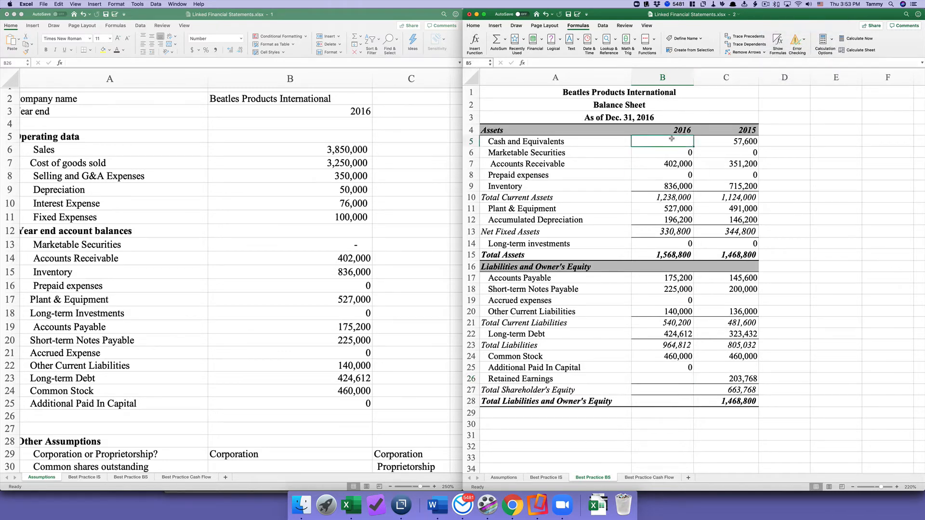
Highlight the blank 2016 Cash and Equivalents and Retained Earnings cells with yellow fill.
{"action": "left_click", "coordinate": [478, 28]}
{"action": "left_click", "coordinate": [565, 50]}
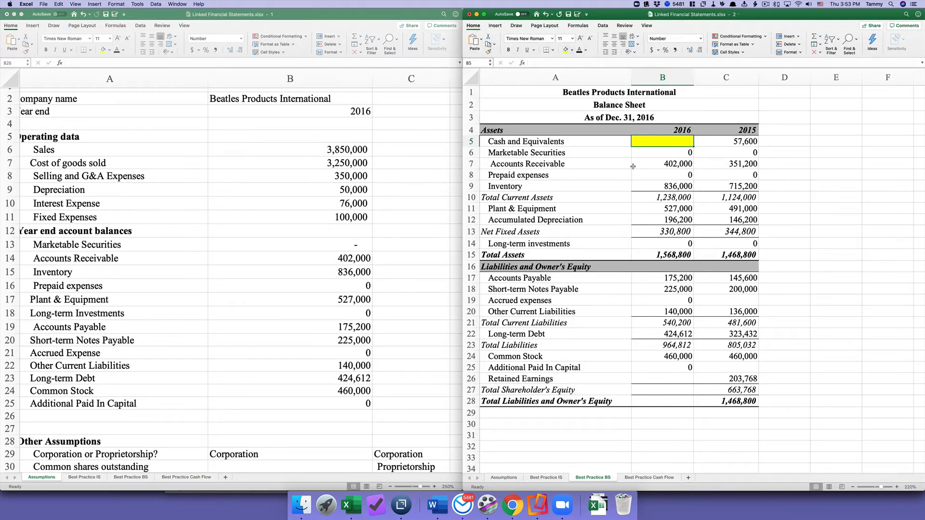
{"action": "left_click", "coordinate": [664, 377]}
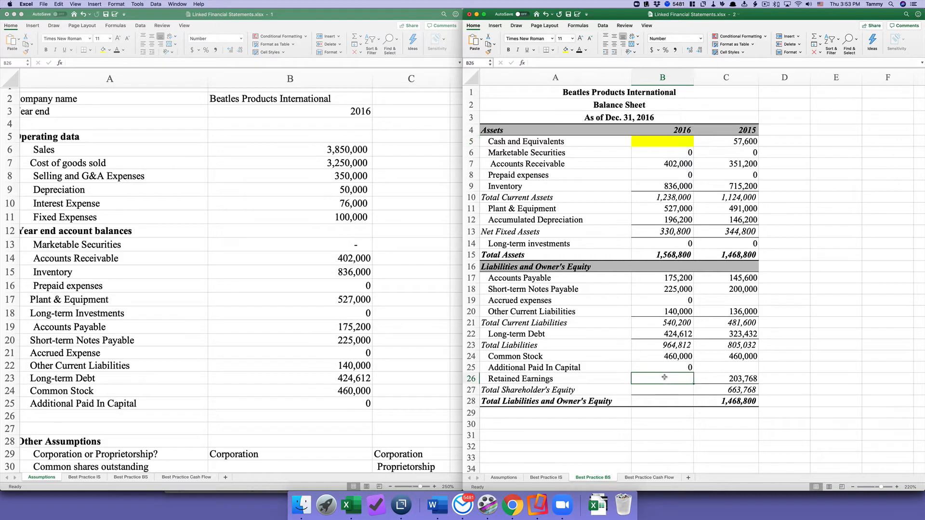
{"action": "left_click", "coordinate": [566, 50]}
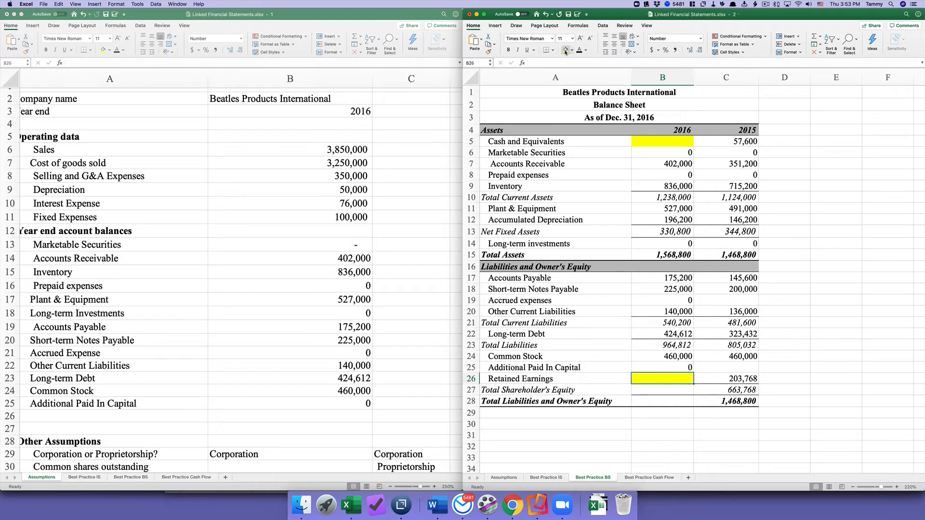
Copy the 2015 Total Shareholder's Equity and Total Liabilities and Owner's Equity formulas into the 2016 column.
{"action": "left_click", "coordinate": [706, 391]}
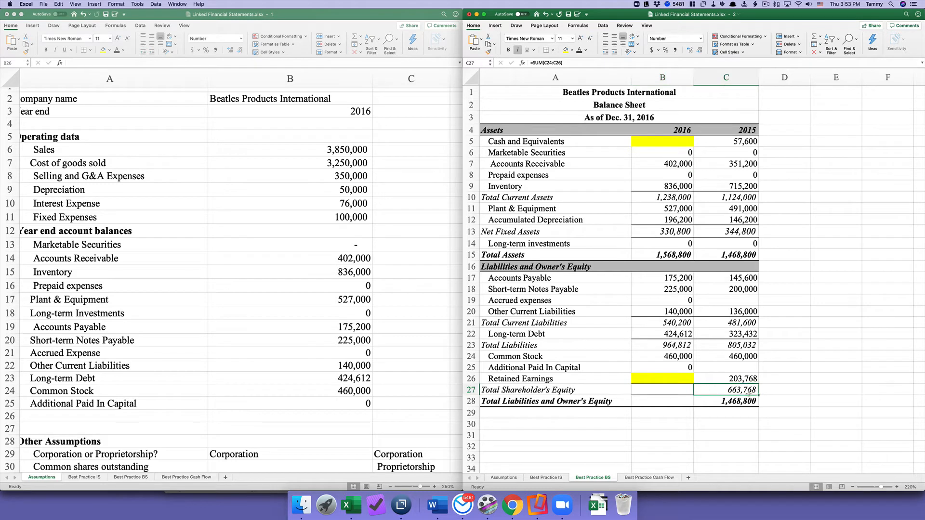
{"action": "left_click_drag", "start_coordinate": [758, 394], "coordinate": [648, 403]}
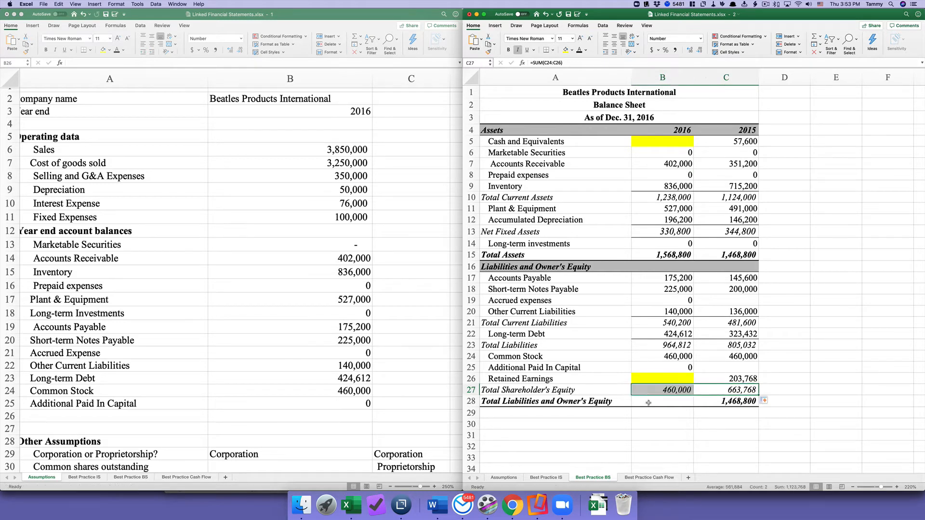
{"action": "left_click", "coordinate": [651, 403]}
{"action": "left_click", "coordinate": [721, 402]}
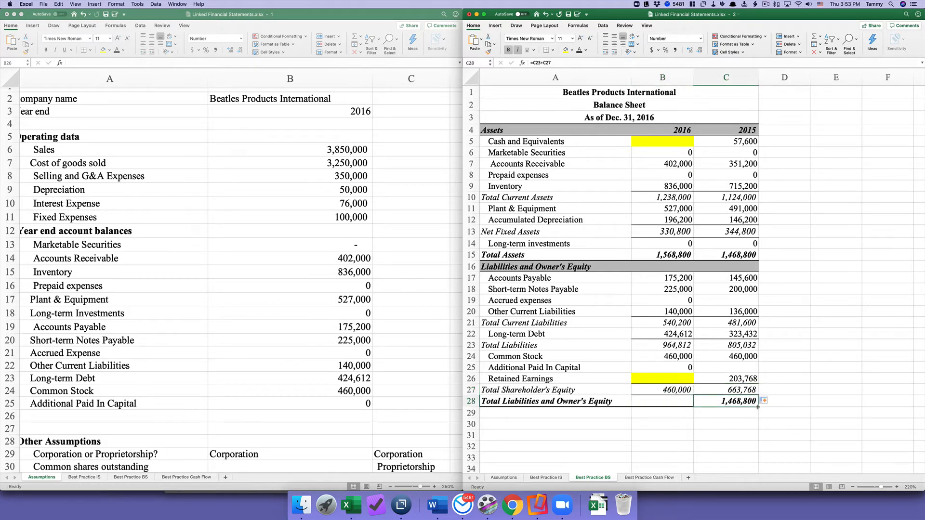
{"action": "left_click_drag", "start_coordinate": [758, 407], "coordinate": [647, 409]}
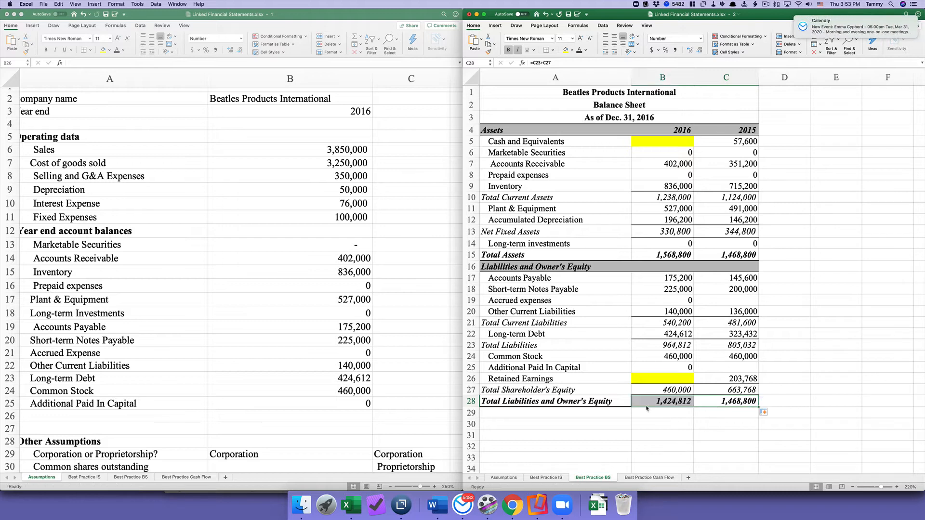
{"action": "left_click", "coordinate": [645, 404]}
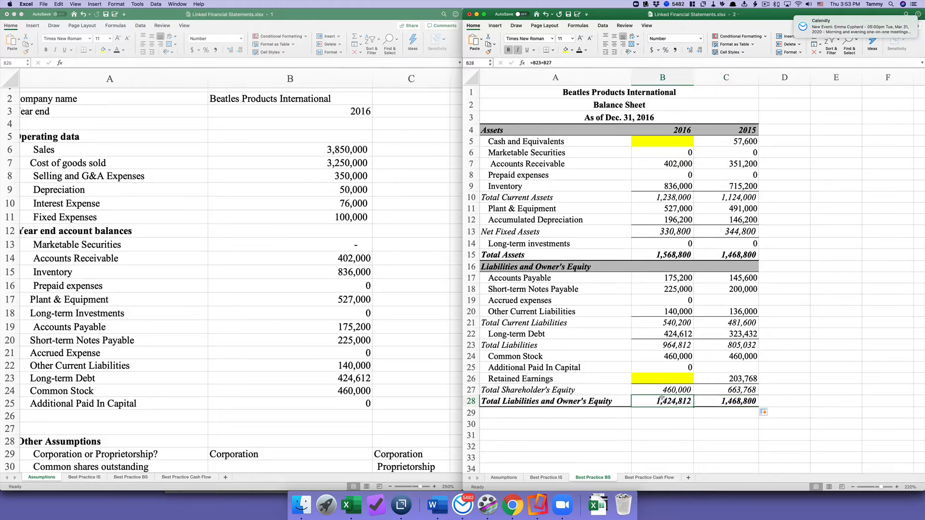
{"action": "left_click", "coordinate": [719, 403]}
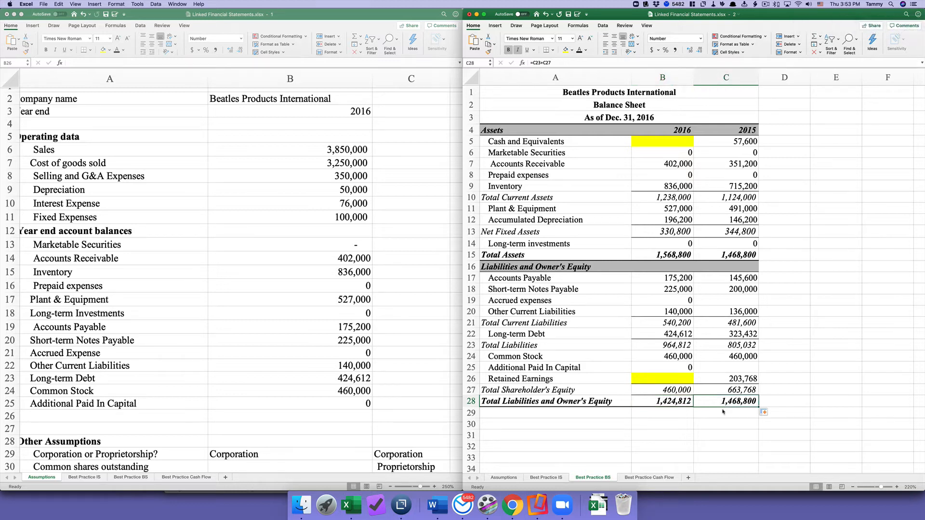
Enter the label "Balance Check" in A29, below Total Liabilities and Owner's Equity.
{"action": "left_click", "coordinate": [602, 415]}
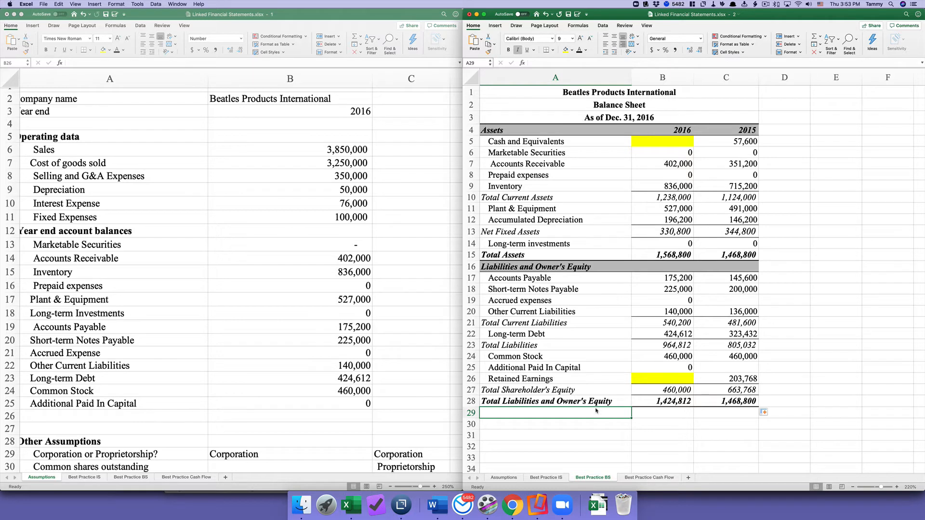
{"action": "type", "text": "B"}
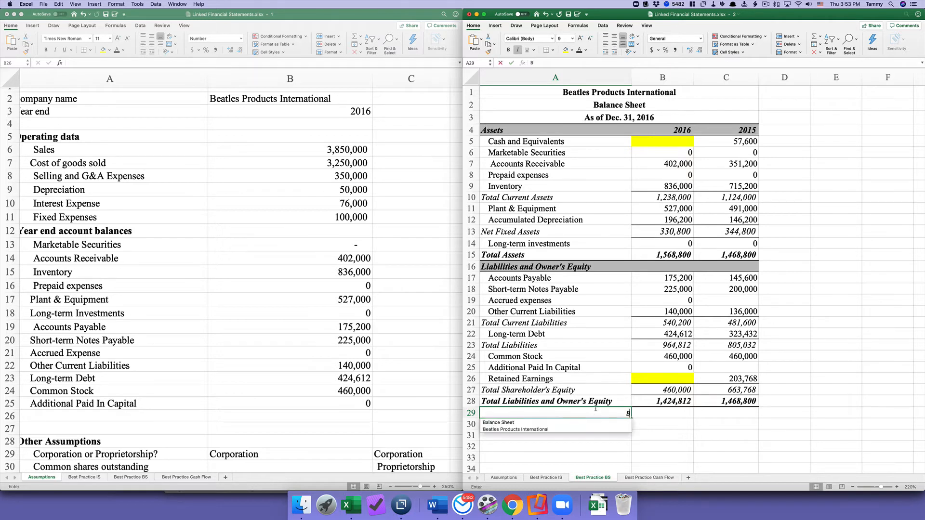
{"action": "type", "text": "alance Sheet"}
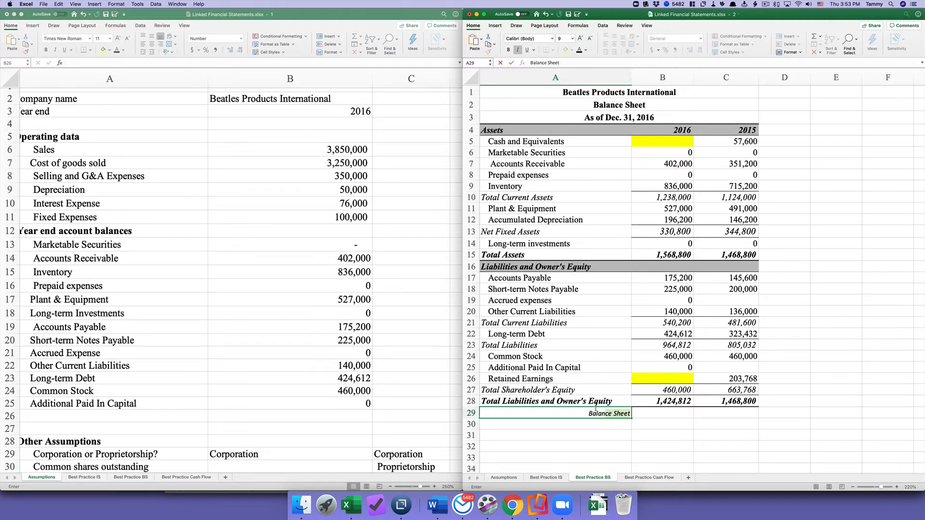
{"action": "type", "text": "anc Check"}
{"action": "key", "text": "Return"}
{"action": "left_click", "coordinate": [608, 414]}
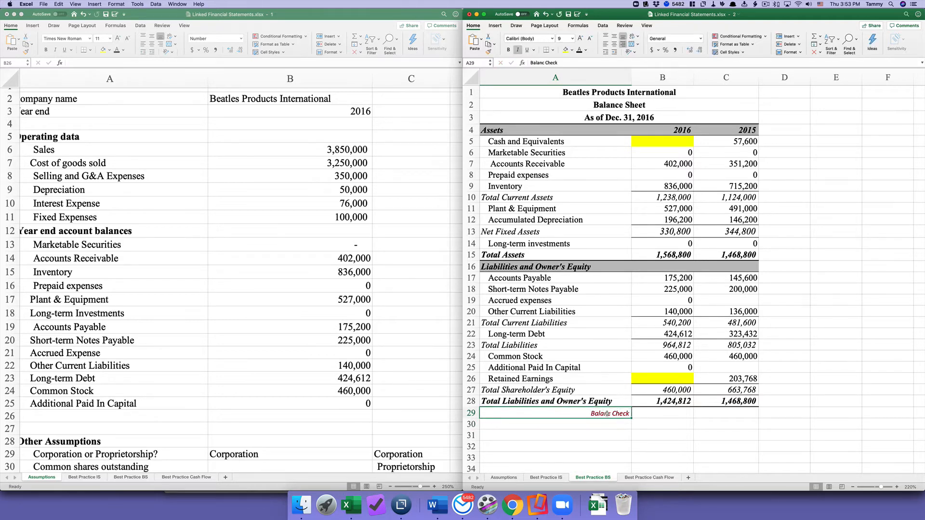
{"action": "left_click", "coordinate": [544, 63]}
{"action": "type", "text": "e"}
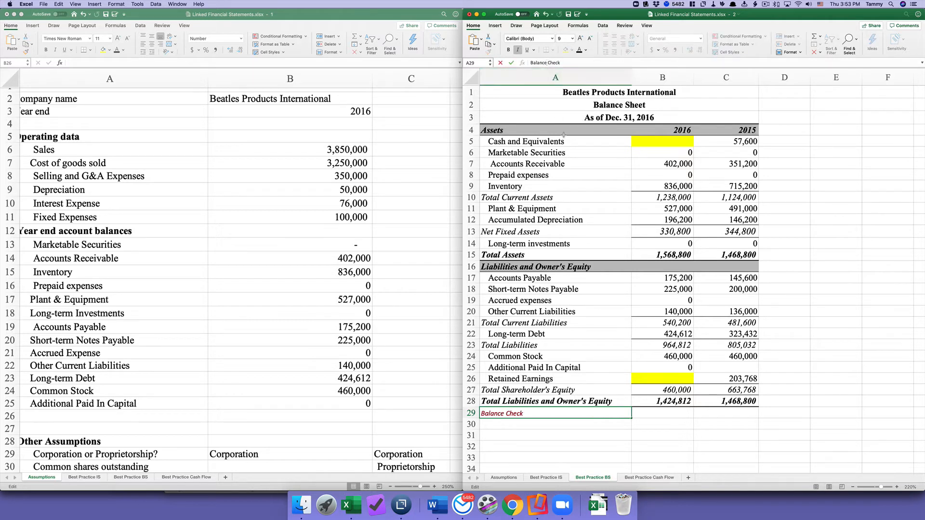
{"action": "key", "text": "Return"}
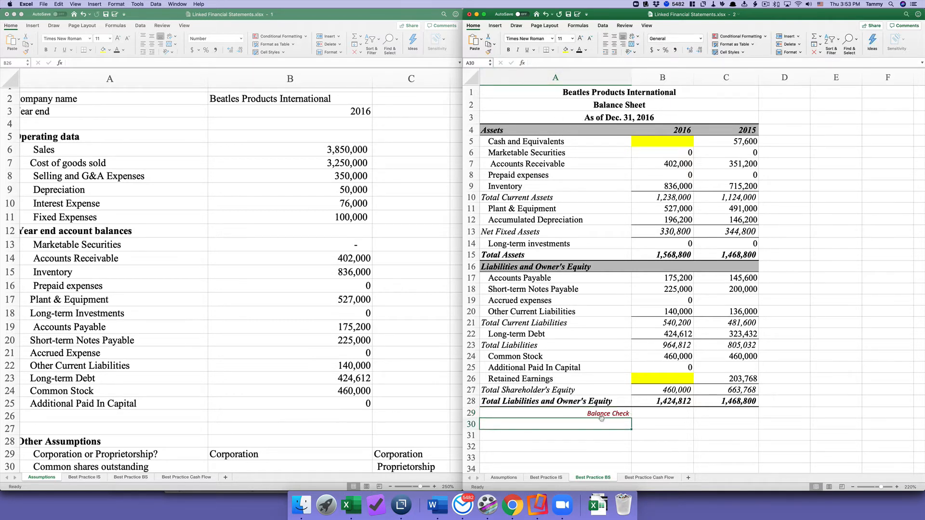
{"action": "left_click", "coordinate": [601, 414]}
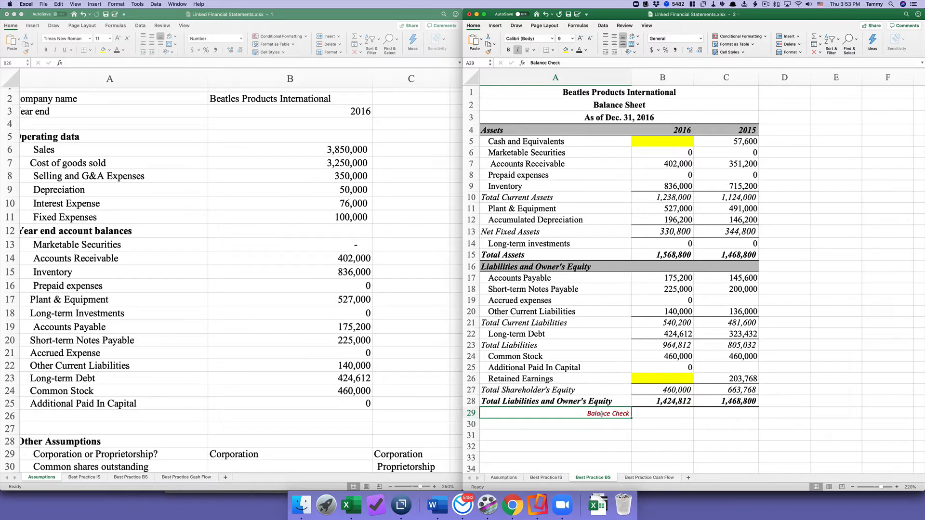
{"action": "left_click", "coordinate": [645, 416]}
{"action": "left_click", "coordinate": [609, 413]}
Enter the 2016 balance check in B29 as Total Assets minus Total Liabilities and Owner's Equity, =B15-B28.
{"action": "scroll", "coordinate": [609, 413], "scroll_direction": "down", "scroll_amount": 5}
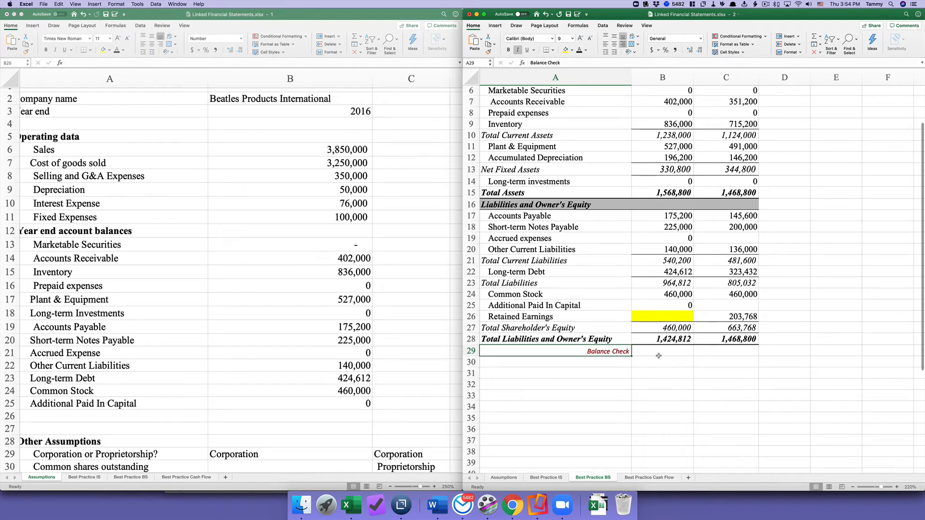
{"action": "scroll", "coordinate": [659, 355], "scroll_direction": "up", "scroll_amount": 4}
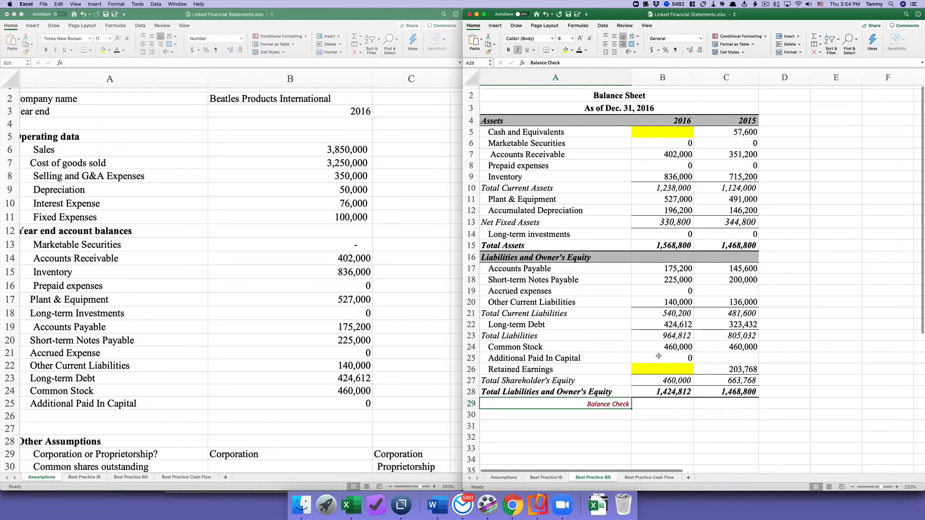
{"action": "left_click", "coordinate": [666, 403]}
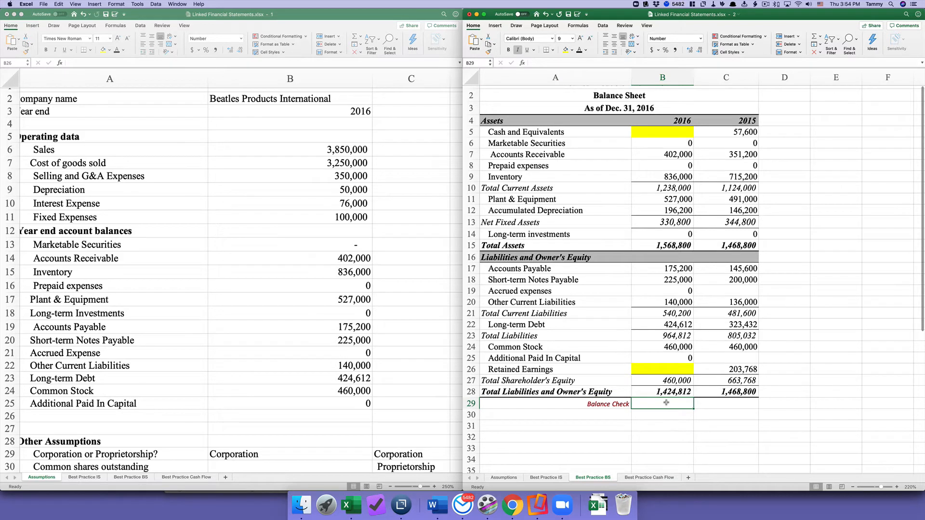
{"action": "type", "text": "="}
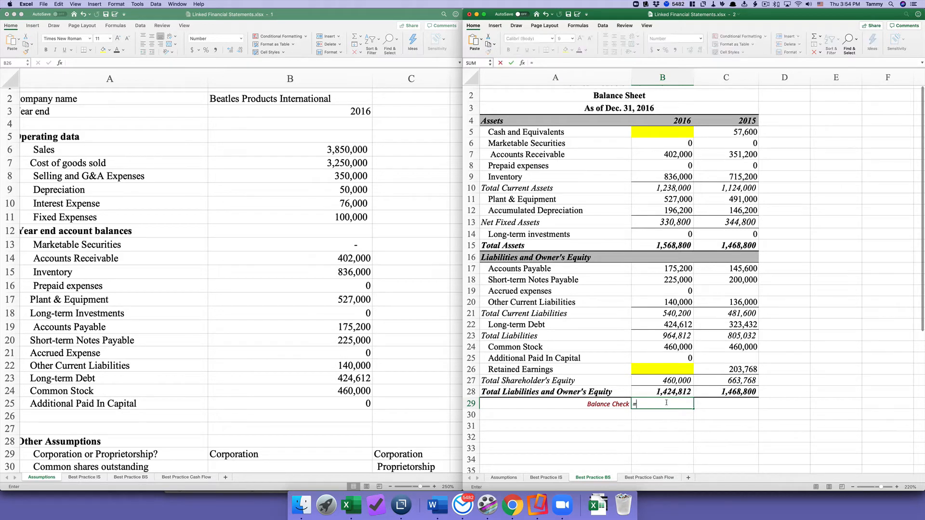
{"action": "left_click", "coordinate": [660, 248]}
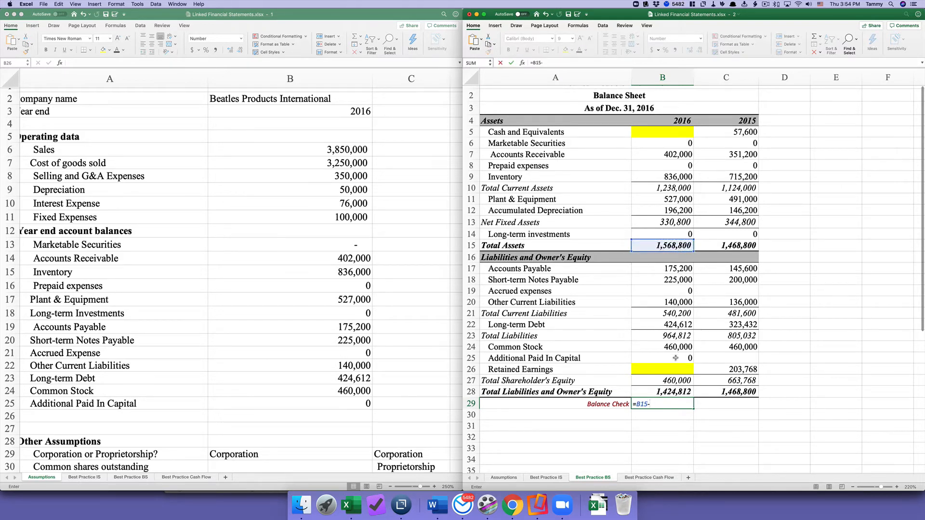
{"action": "left_click", "coordinate": [654, 391]}
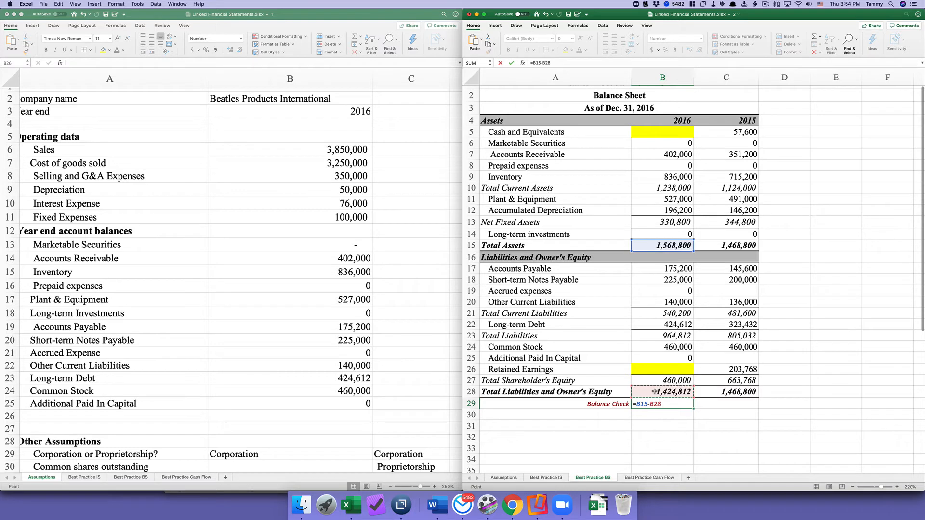
{"action": "key", "text": "Return"}
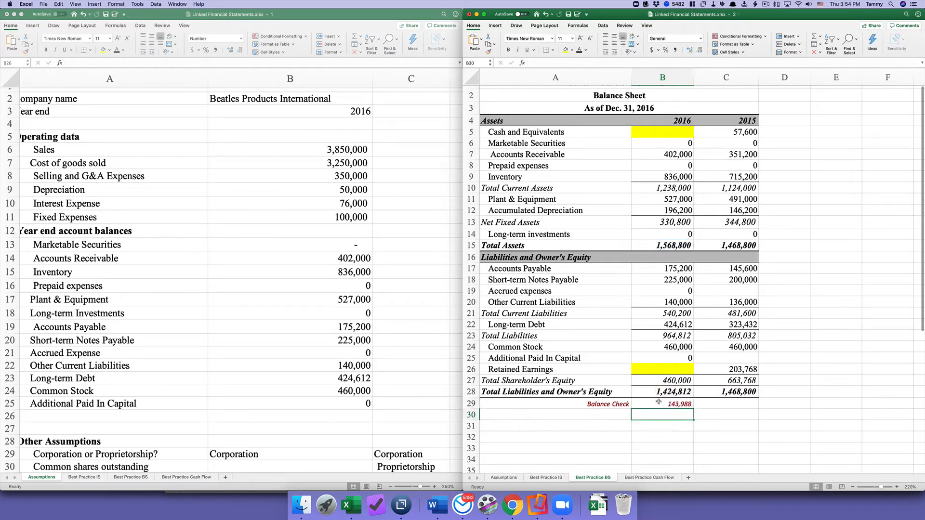
{"action": "left_click", "coordinate": [658, 402]}
{"action": "left_click", "coordinate": [659, 392]}
{"action": "left_click", "coordinate": [658, 370]}
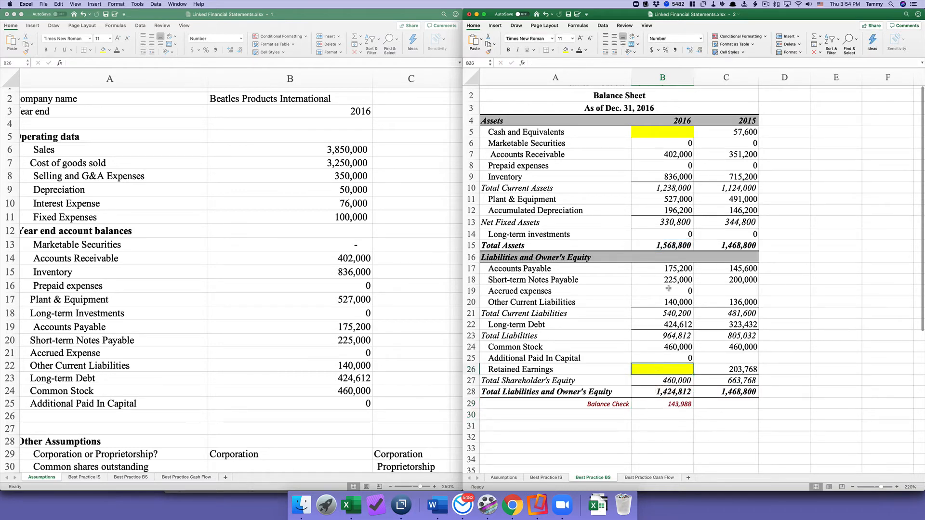
{"action": "left_click", "coordinate": [658, 131]}
{"action": "left_click", "coordinate": [659, 370]}
{"action": "left_click", "coordinate": [676, 393]}
Copy the 2016 Balance Check formula into the 2015 column.
{"action": "left_click", "coordinate": [675, 404]}
{"action": "left_click_drag", "start_coordinate": [694, 409], "coordinate": [744, 406]}
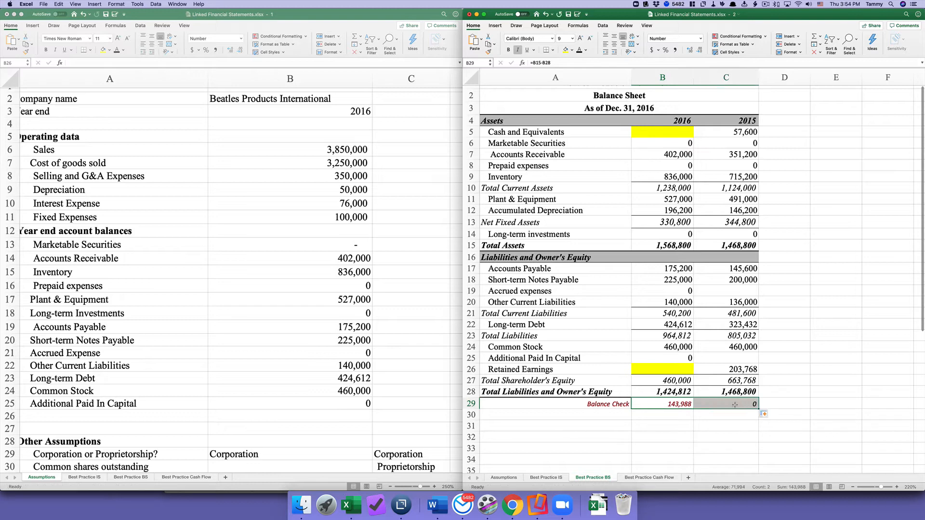
{"action": "left_click", "coordinate": [734, 405]}
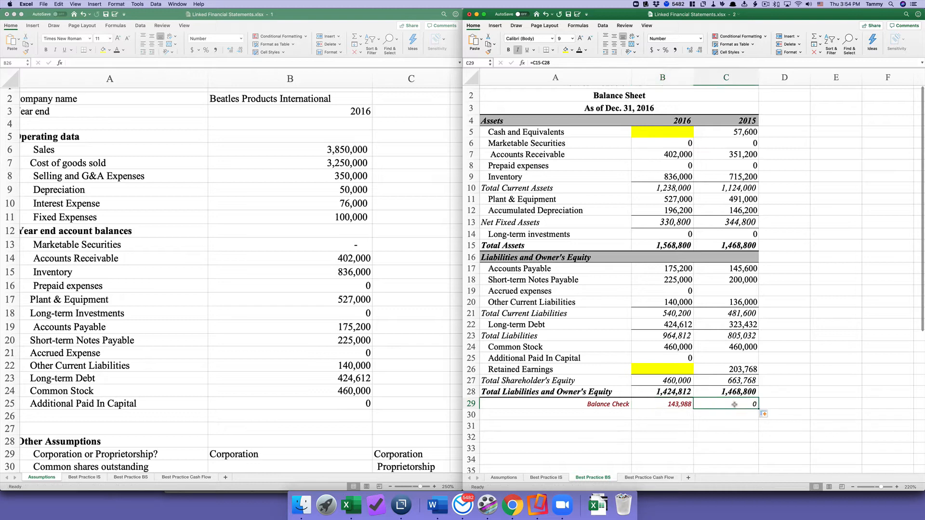
{"action": "left_click", "coordinate": [674, 401]}
{"action": "left_click", "coordinate": [701, 401]}
{"action": "left_click", "coordinate": [656, 404]}
{"action": "left_click", "coordinate": [601, 405]}
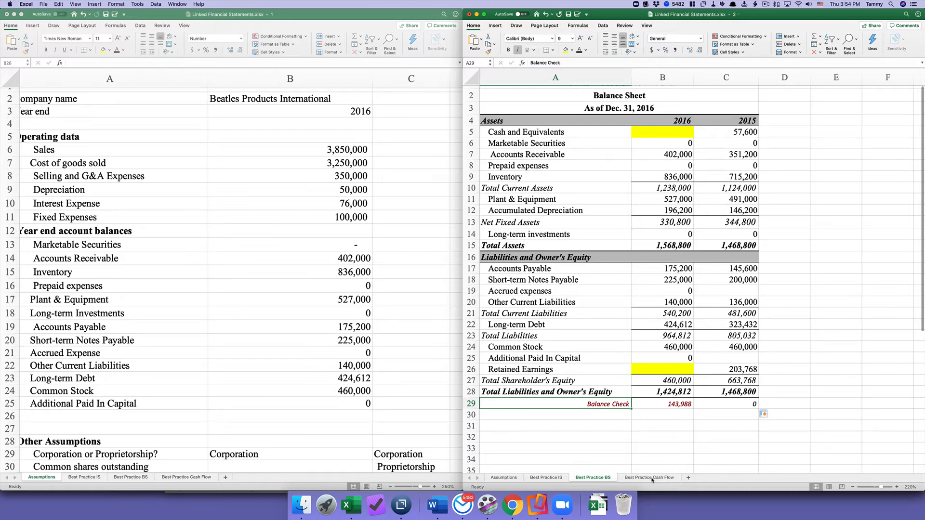
{"action": "left_click", "coordinate": [765, 4]}
{"action": "left_click", "coordinate": [764, 4]}
{"action": "left_click", "coordinate": [765, 5]}
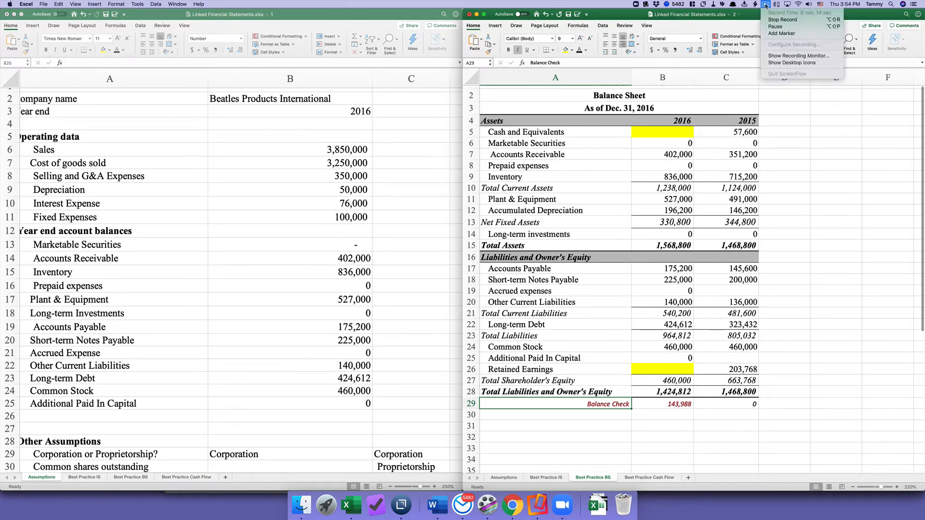
{"action": "left_click", "coordinate": [776, 27]}
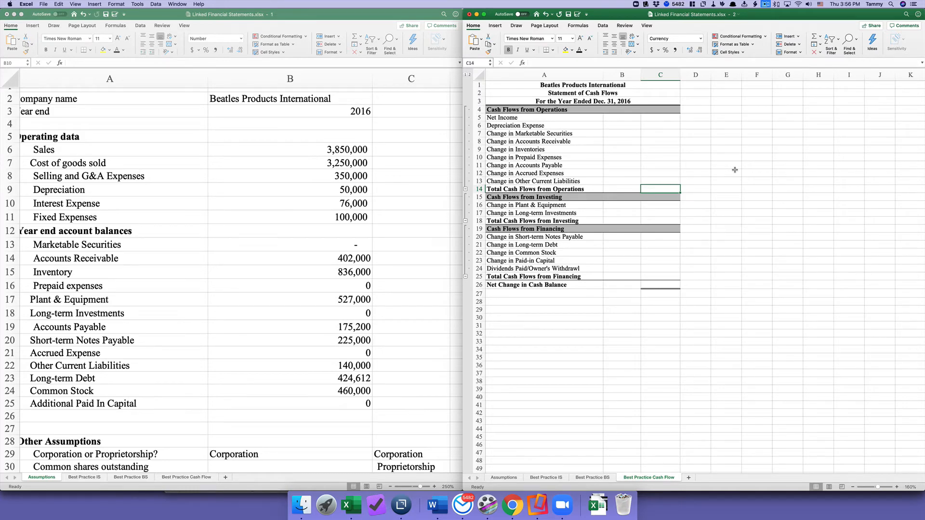
Link Net Income in B5 of the cash flow statement to the 2016 Net Income on the income statement, ='Best Practice IS'!B15.
{"action": "left_click", "coordinate": [897, 488]}
{"action": "left_click", "coordinate": [896, 488]}
{"action": "left_click", "coordinate": [897, 488]}
{"action": "left_click", "coordinate": [897, 488]}
{"action": "left_click", "coordinate": [897, 488]}
{"action": "left_click", "coordinate": [897, 488]}
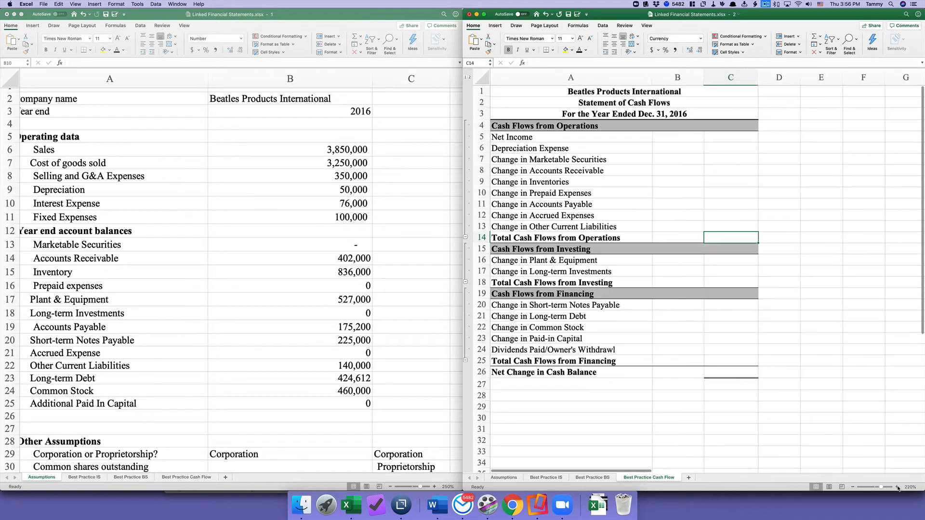
{"action": "left_click", "coordinate": [682, 136]}
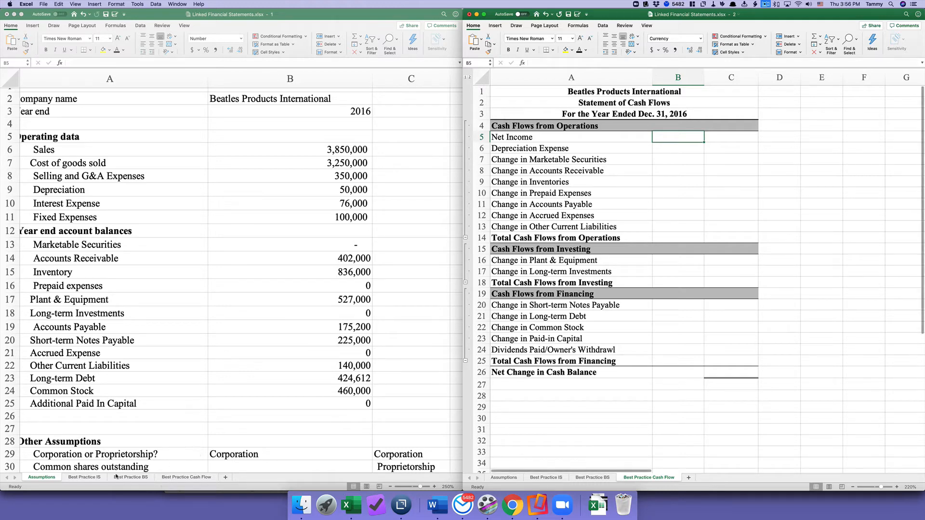
{"action": "left_click", "coordinate": [93, 479]}
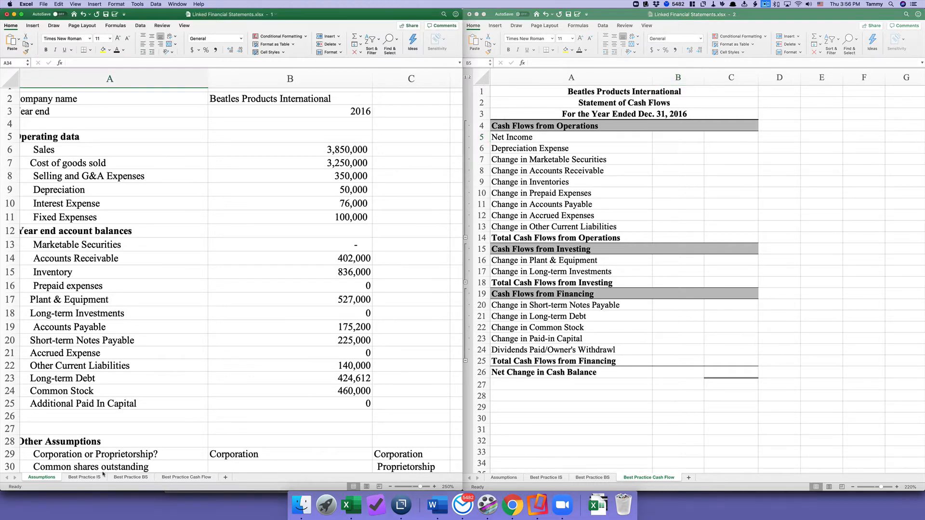
{"action": "left_click", "coordinate": [102, 477]}
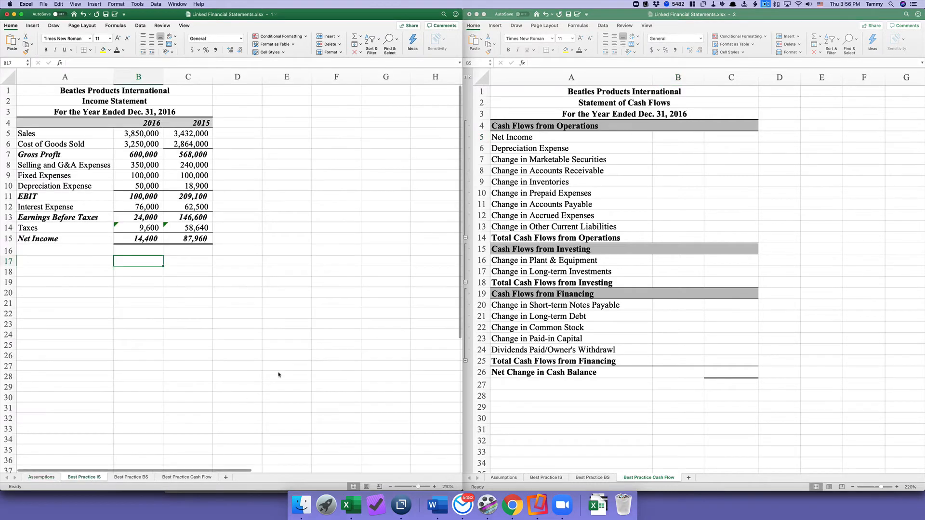
{"action": "left_click", "coordinate": [667, 139]}
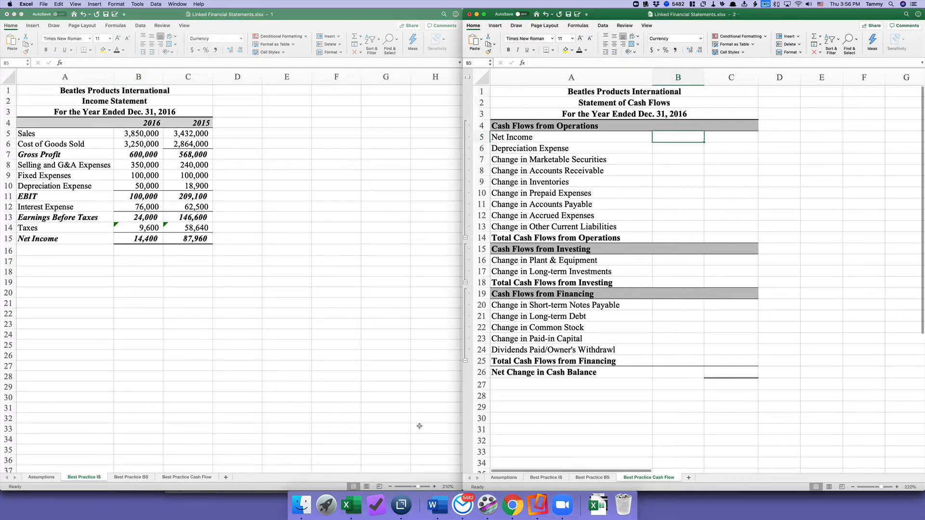
{"action": "type", "text": "="}
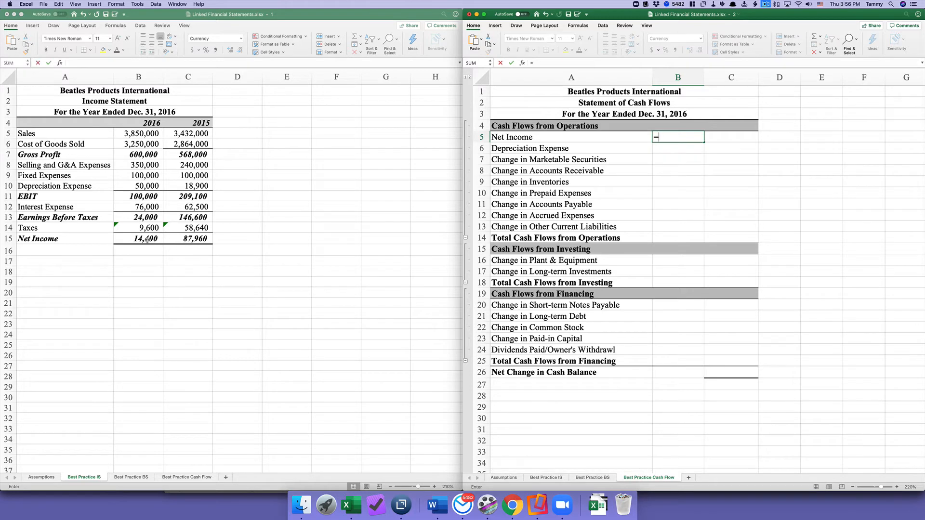
{"action": "left_click", "coordinate": [146, 240]}
{"action": "left_click", "coordinate": [144, 239]}
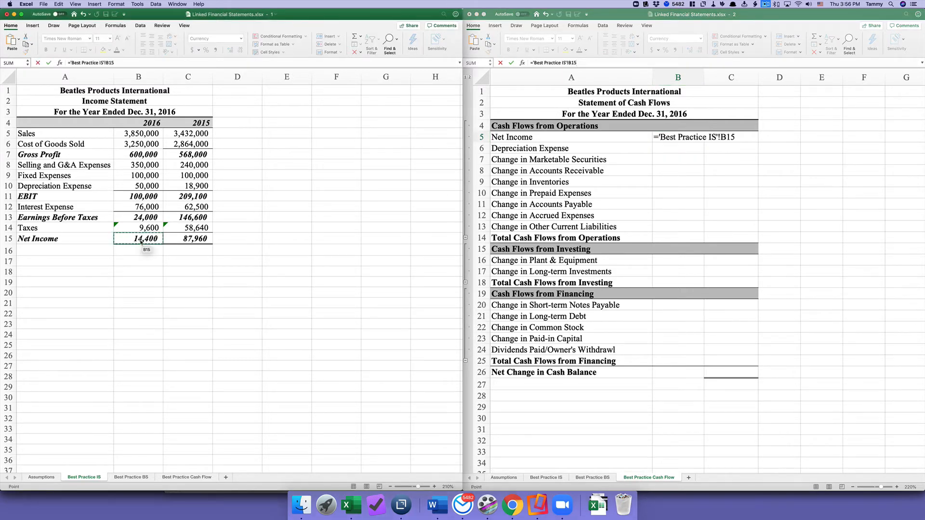
{"action": "key", "text": "Return"}
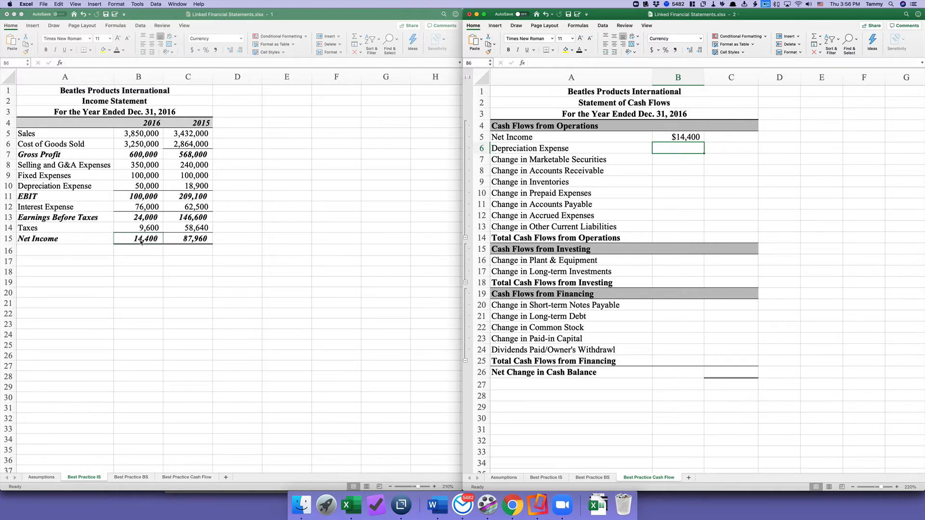
Link Depreciation Expense in B6 to the 2016 Depreciation Expense on the income statement, ='Best Practice IS'!B10.
{"action": "type", "text": "="}
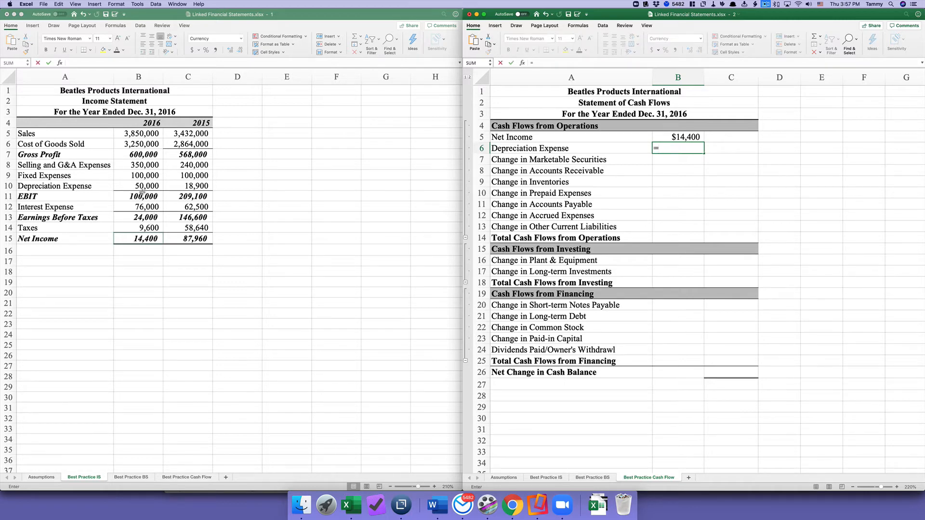
{"action": "left_click", "coordinate": [137, 188]}
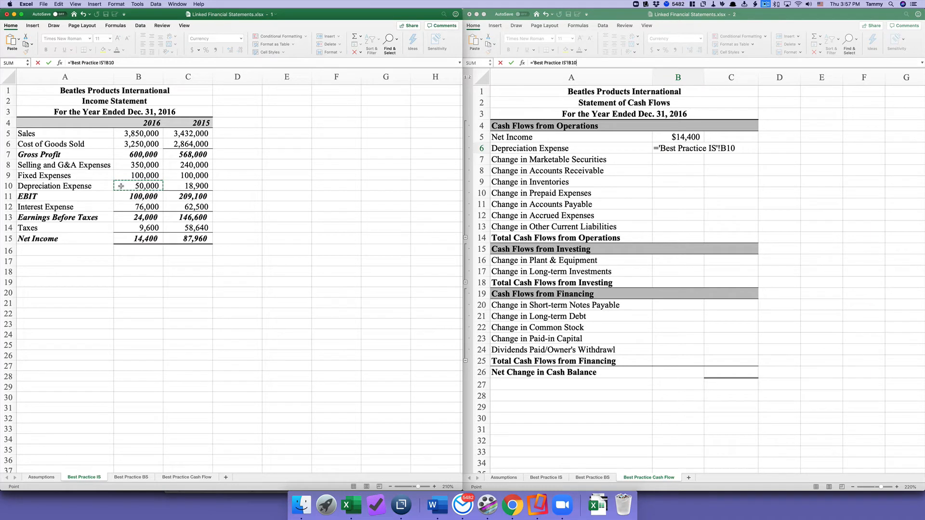
{"action": "key", "text": "Return"}
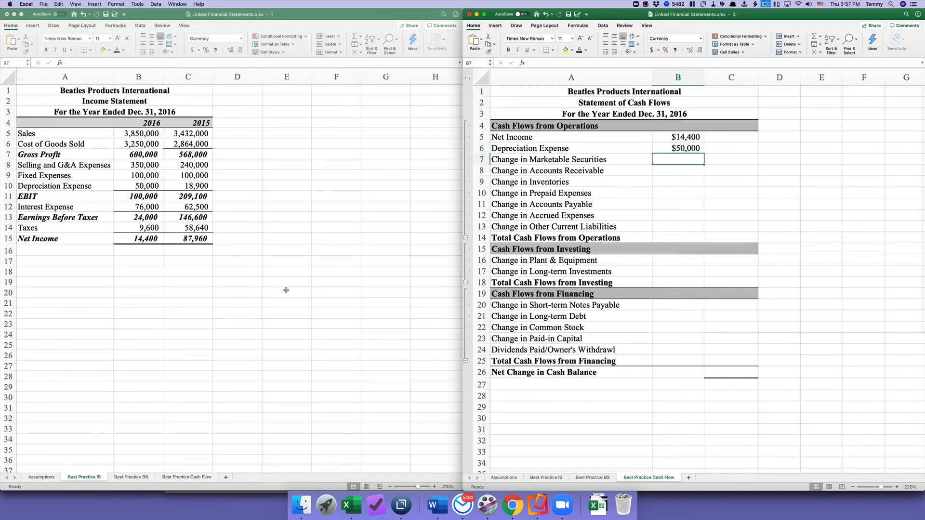
Enter Change in Marketable Securities in B7 as the 2015 minus the 2016 balance sheet amount, ='Best Practice BS'!C6-'Best Practice BS'!B6.
{"action": "left_click", "coordinate": [142, 479]}
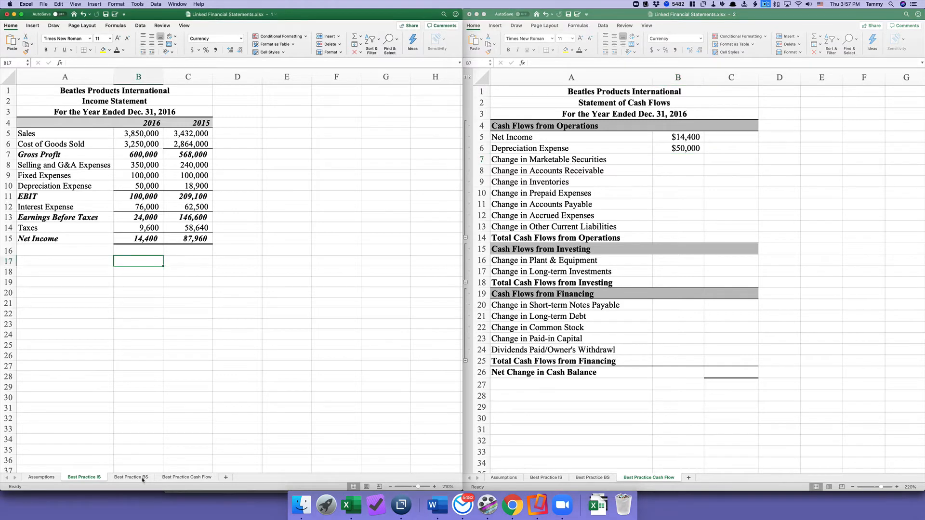
{"action": "left_click", "coordinate": [142, 480]}
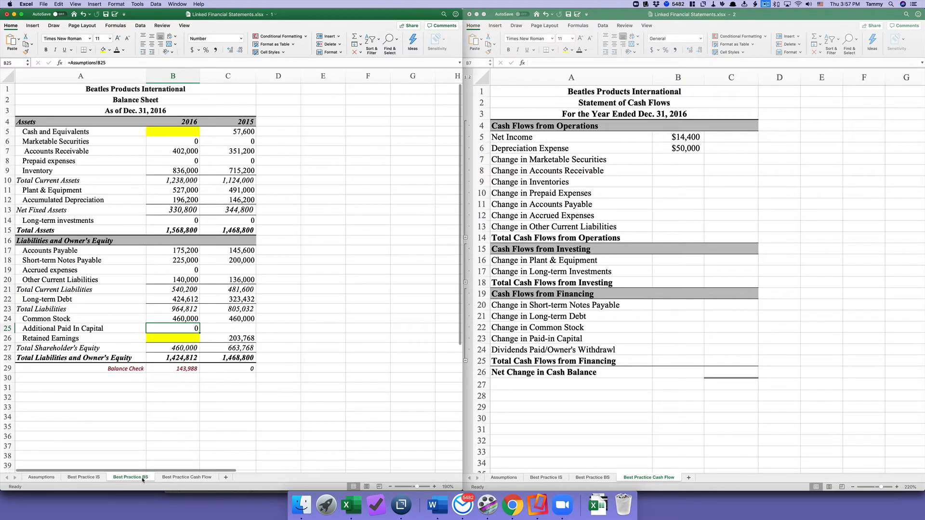
{"action": "left_click", "coordinate": [631, 161]}
{"action": "left_click", "coordinate": [608, 158]}
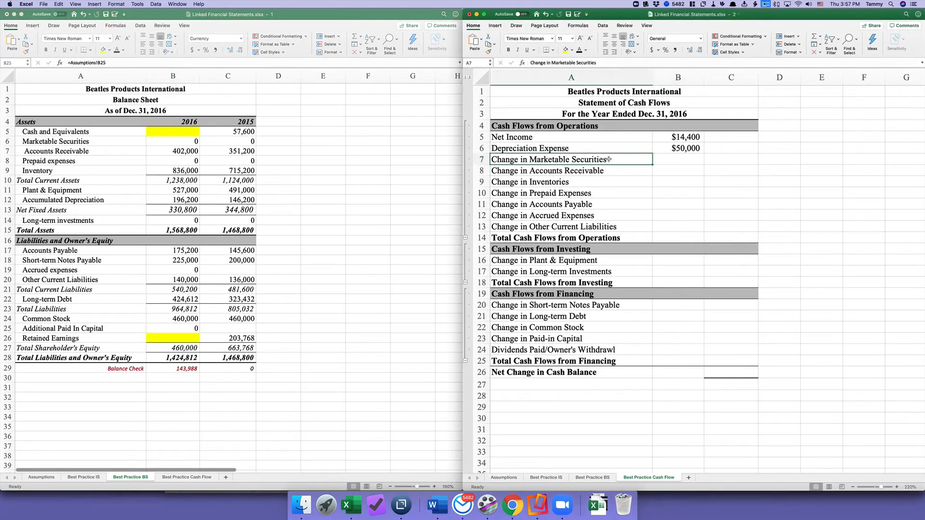
{"action": "left_click", "coordinate": [668, 158]}
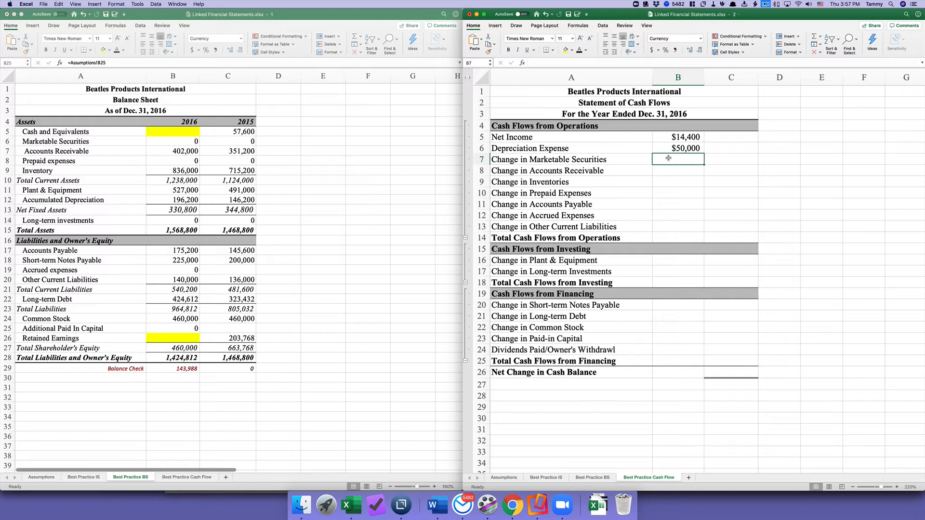
{"action": "type", "text": "="}
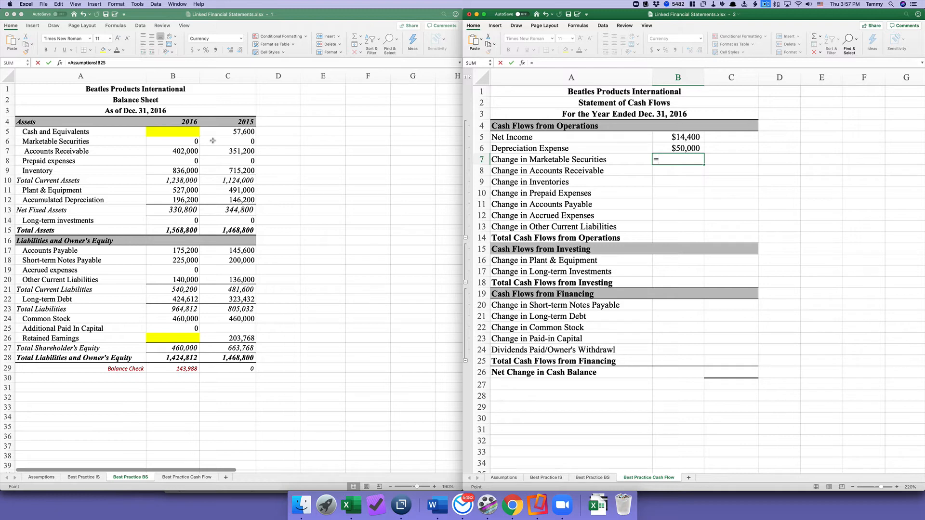
{"action": "left_click", "coordinate": [213, 140]}
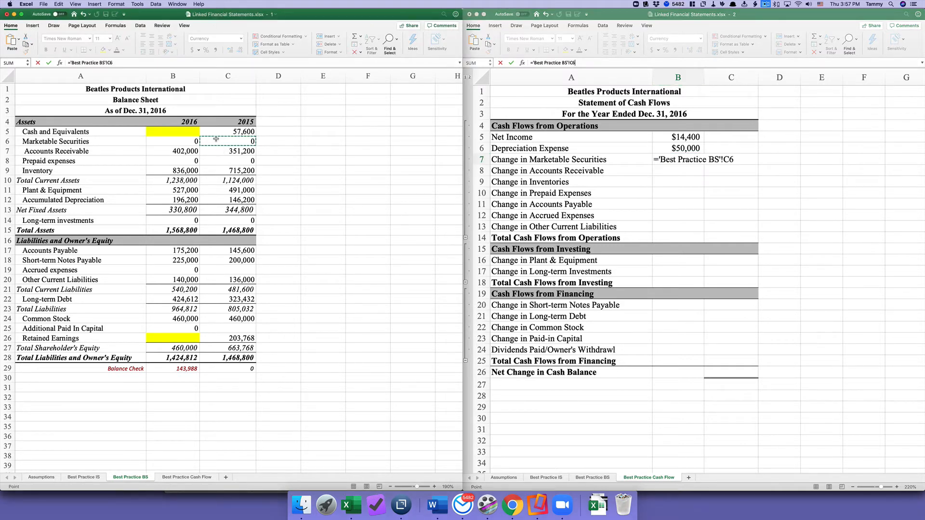
{"action": "type", "text": "-"}
{"action": "left_click", "coordinate": [189, 140]}
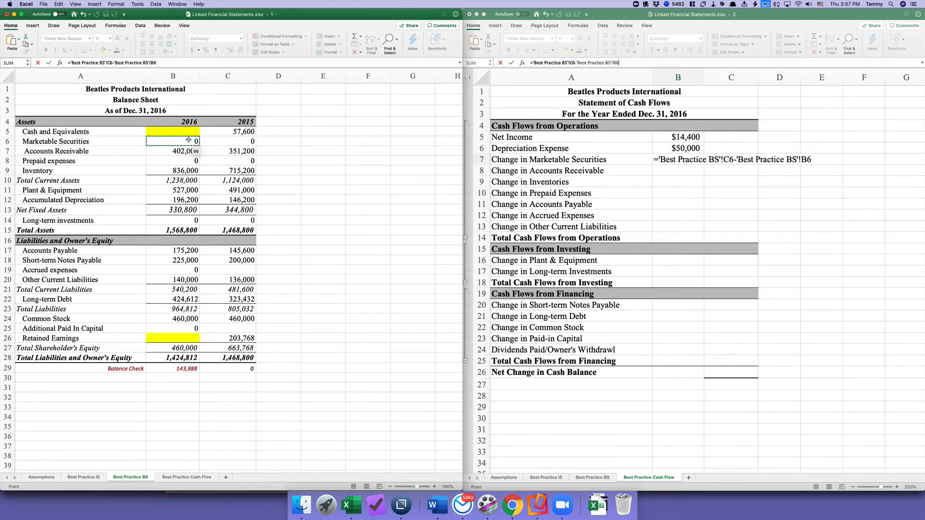
{"action": "key", "text": "Return"}
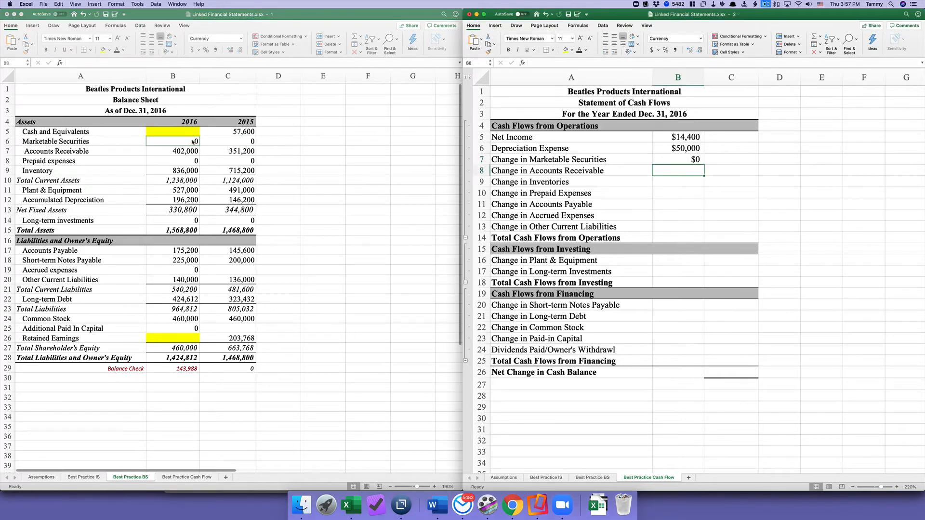
{"action": "left_click", "coordinate": [673, 162]}
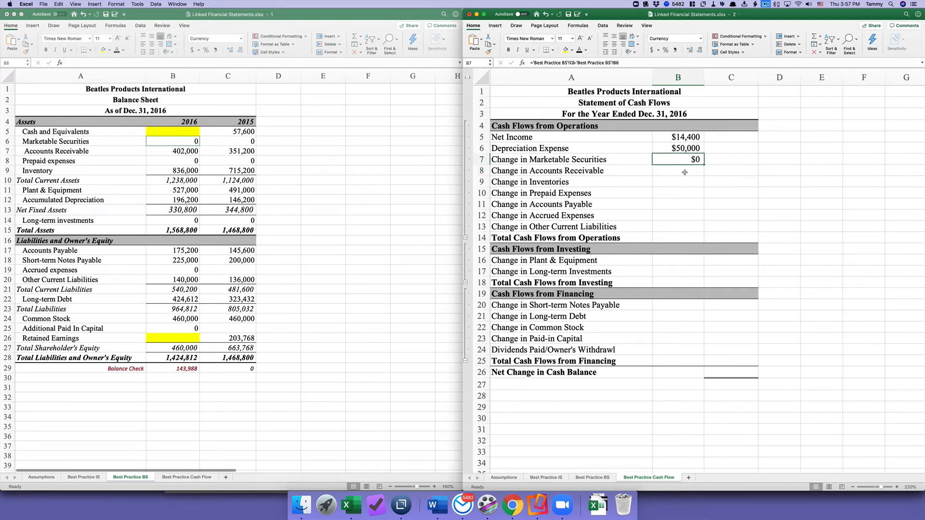
Enter Change in Accounts Receivable in B8 as the 2015 minus the 2016 balance, ='Best Practice BS'!C7-'Best Practice BS'!B7.
{"action": "left_click", "coordinate": [687, 169]}
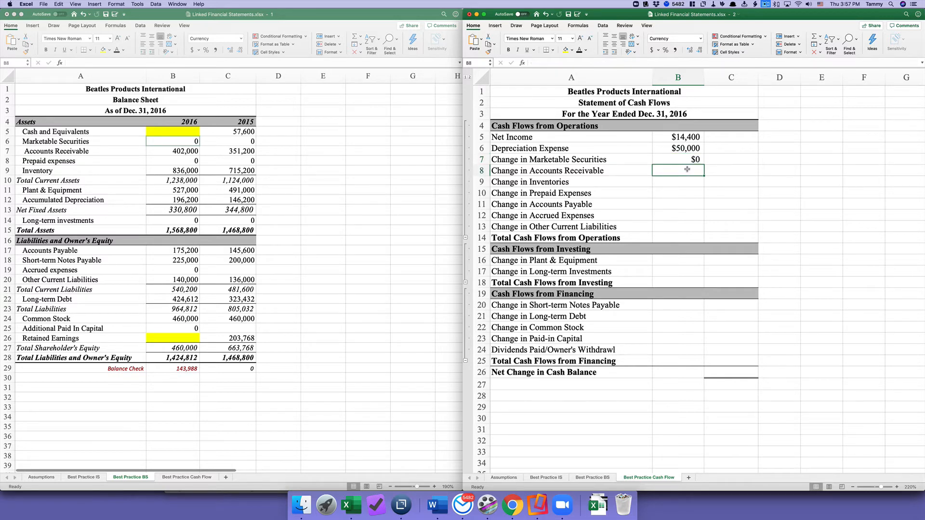
{"action": "type", "text": "="}
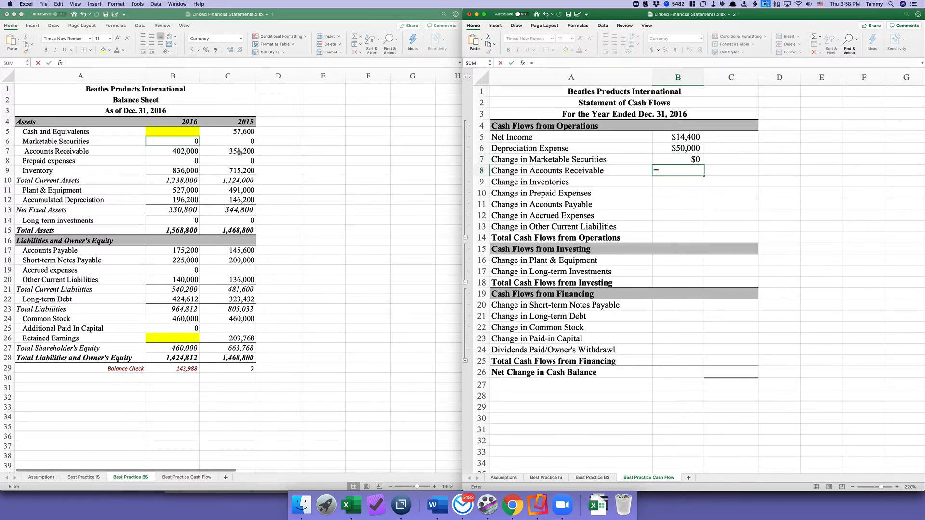
{"action": "left_click", "coordinate": [238, 151]}
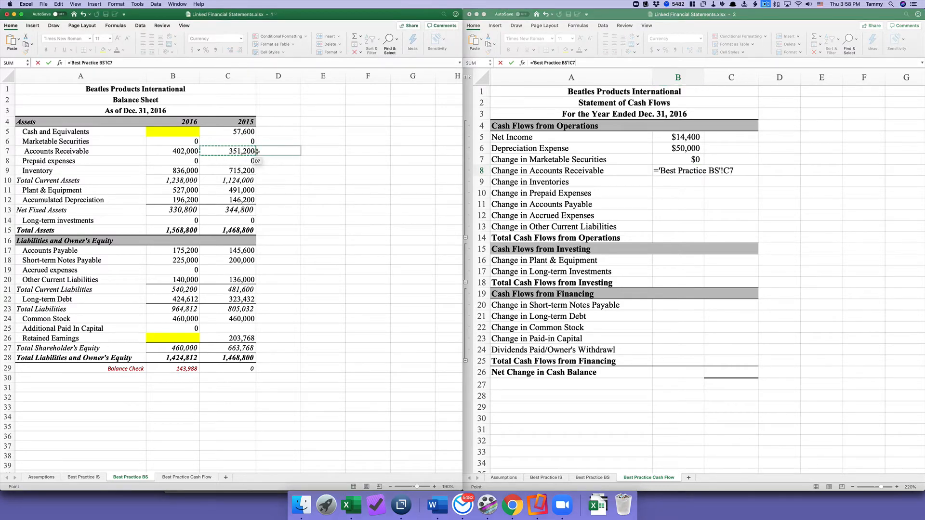
{"action": "type", "text": "-"}
{"action": "left_click", "coordinate": [167, 151]}
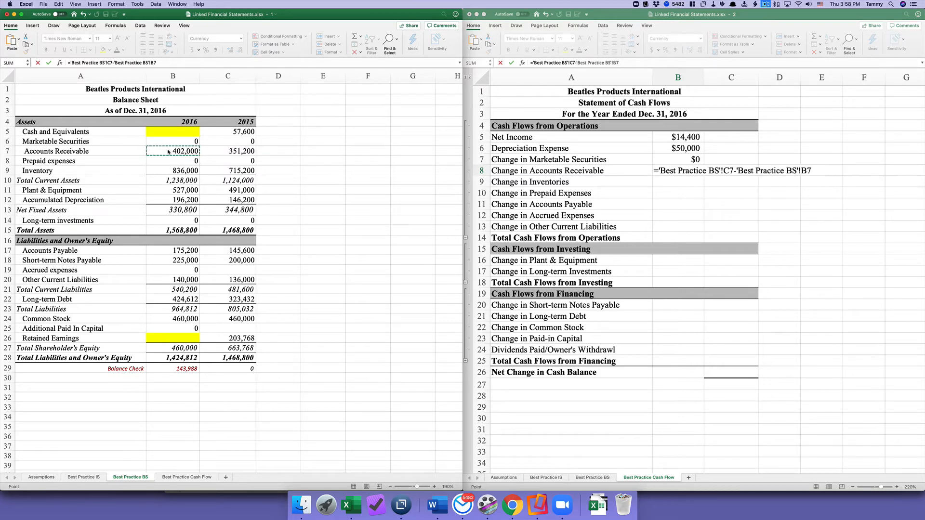
{"action": "key", "text": "Return"}
{"action": "left_click", "coordinate": [666, 173]}
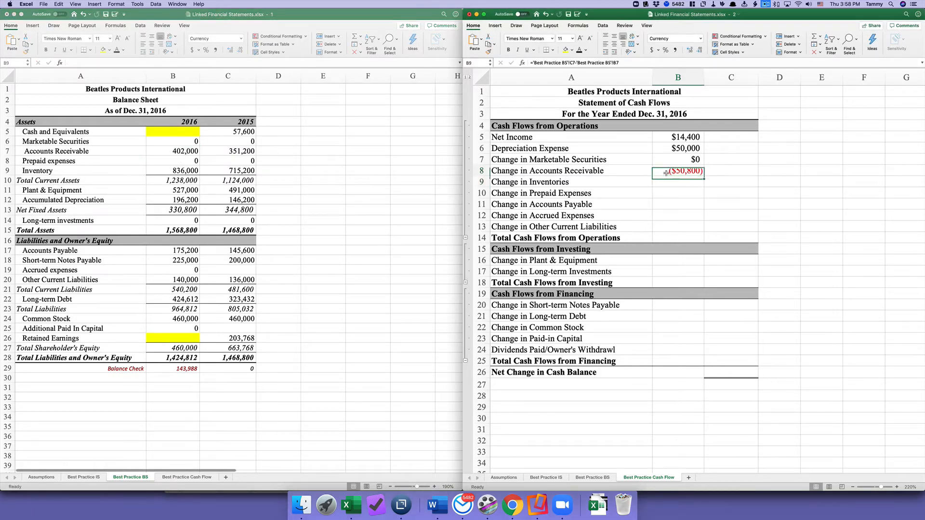
Enter Change in Inventories in B9 as 2015 minus 2016 Inventory, ='Best Practice BS'!C9-'Best Practice BS'!B9.
{"action": "left_click", "coordinate": [667, 182]}
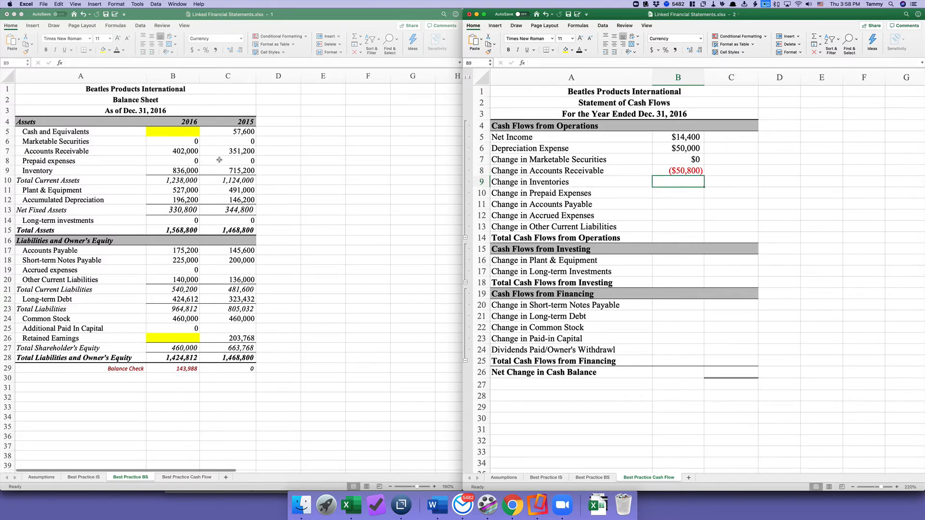
{"action": "type", "text": "="}
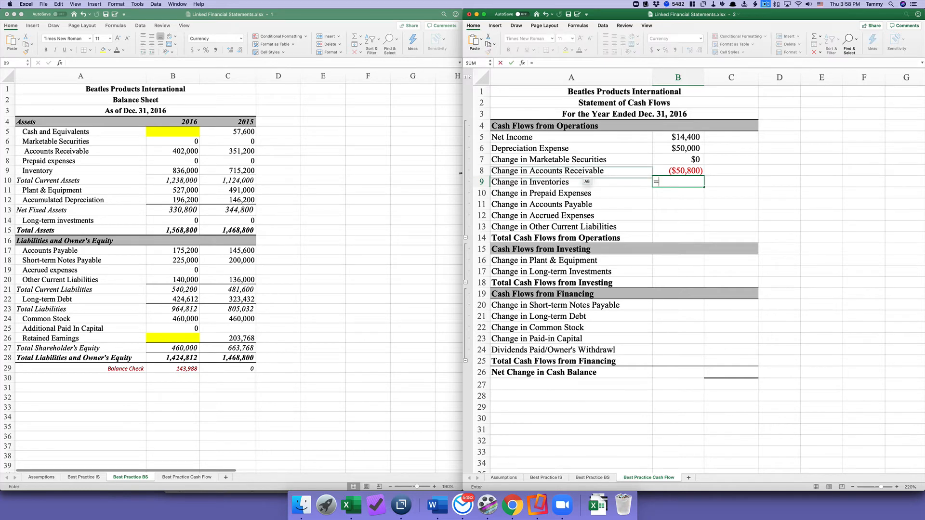
{"action": "left_click", "coordinate": [243, 171]}
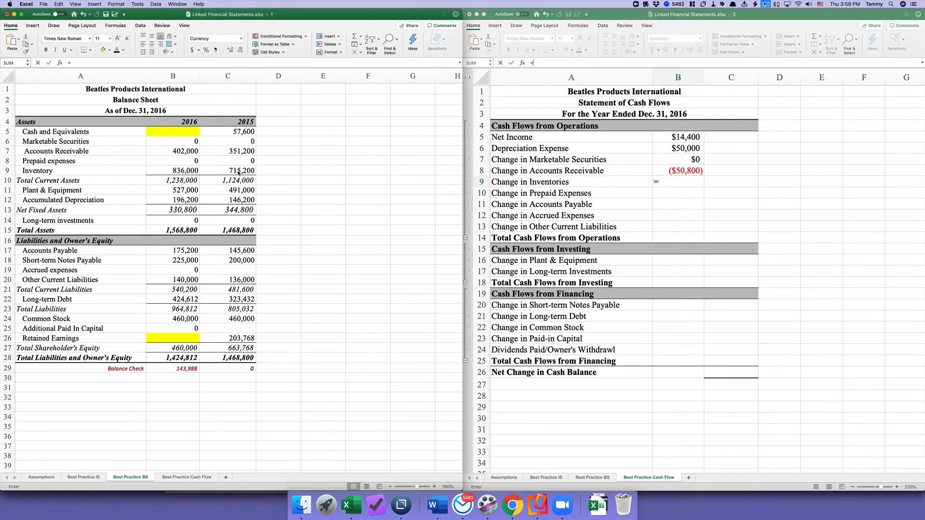
{"action": "left_click", "coordinate": [242, 172]}
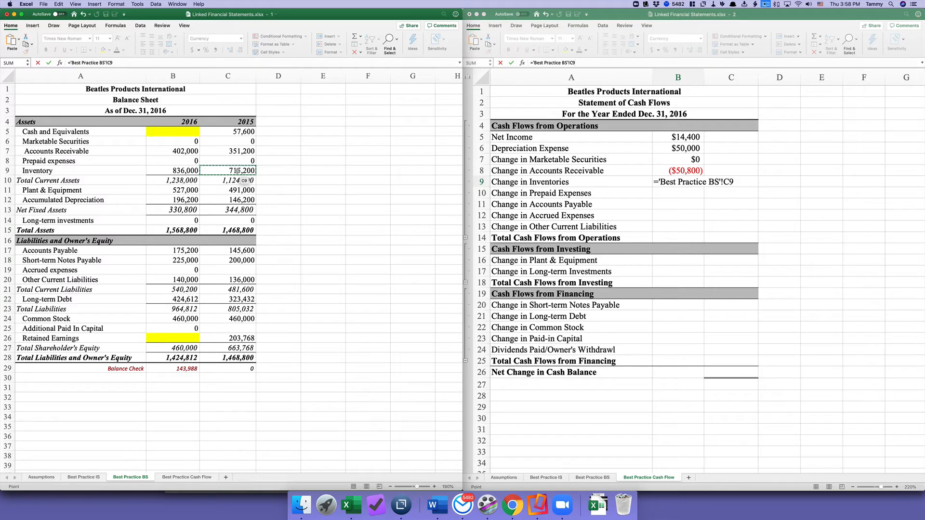
{"action": "type", "text": "-"}
{"action": "left_click", "coordinate": [186, 172]}
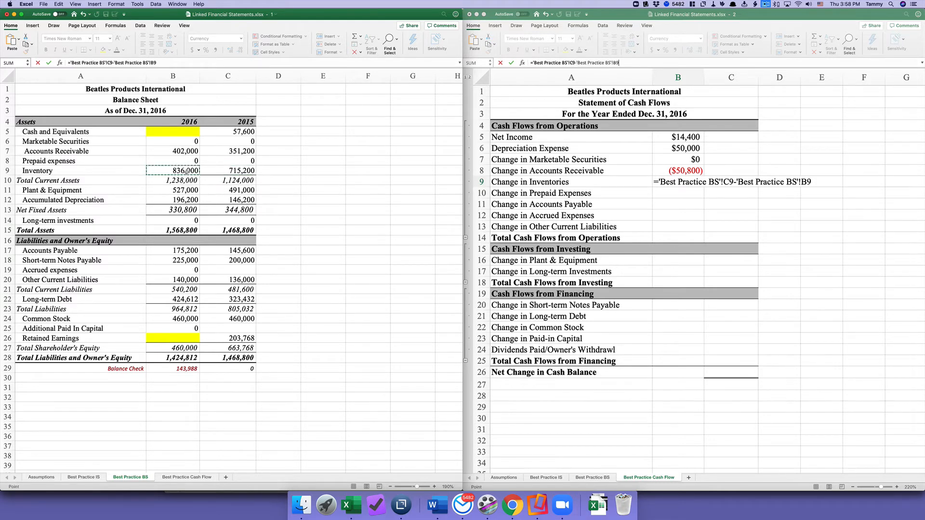
{"action": "key", "text": "Return"}
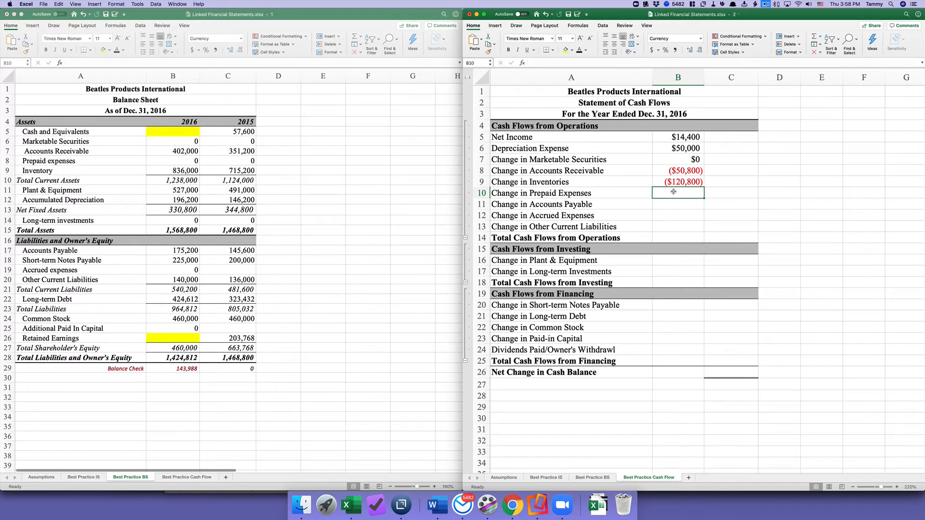
Enter Change in Prepaid Expenses in B10 as 2015 minus 2016 Prepaid expenses, ='Best Practice BS'!C8-'Best Practice BS'!B8.
{"action": "type", "text": "="}
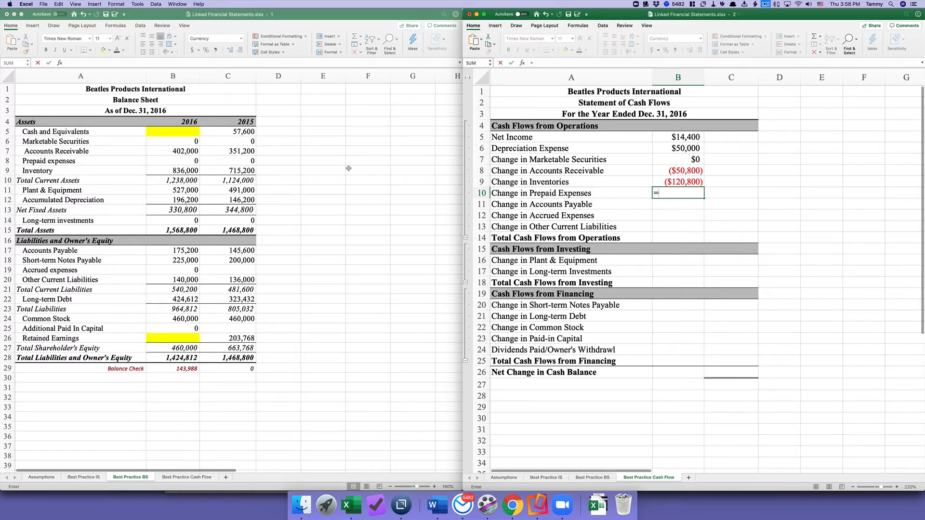
{"action": "left_click", "coordinate": [234, 162]}
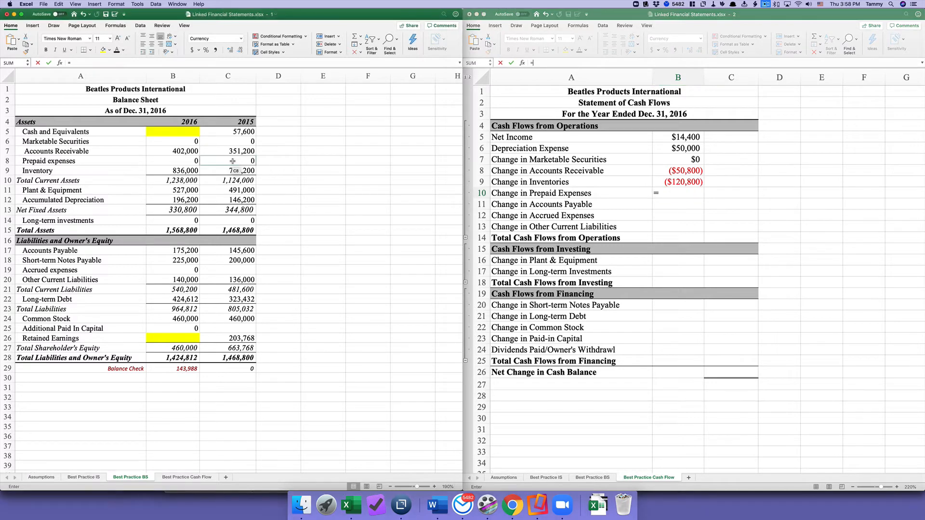
{"action": "type", "text": "-"}
{"action": "left_click", "coordinate": [196, 160]}
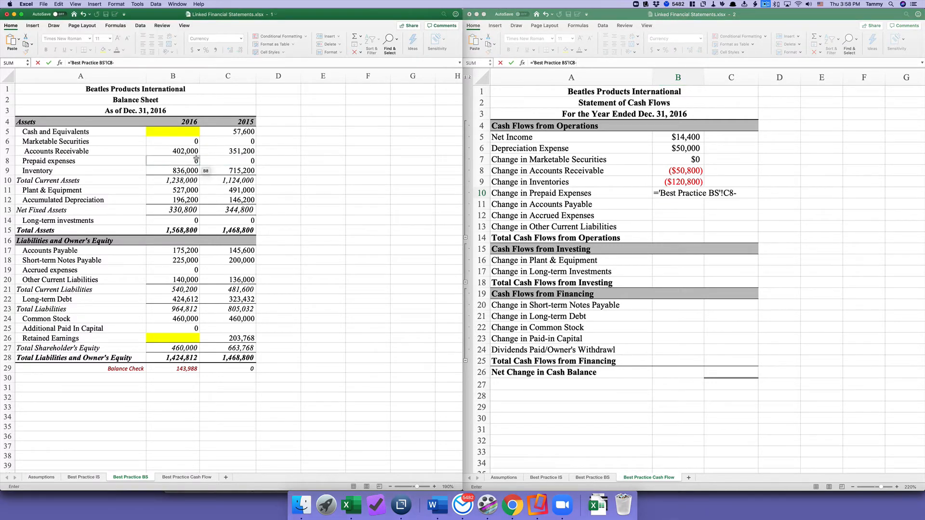
{"action": "key", "text": "Return"}
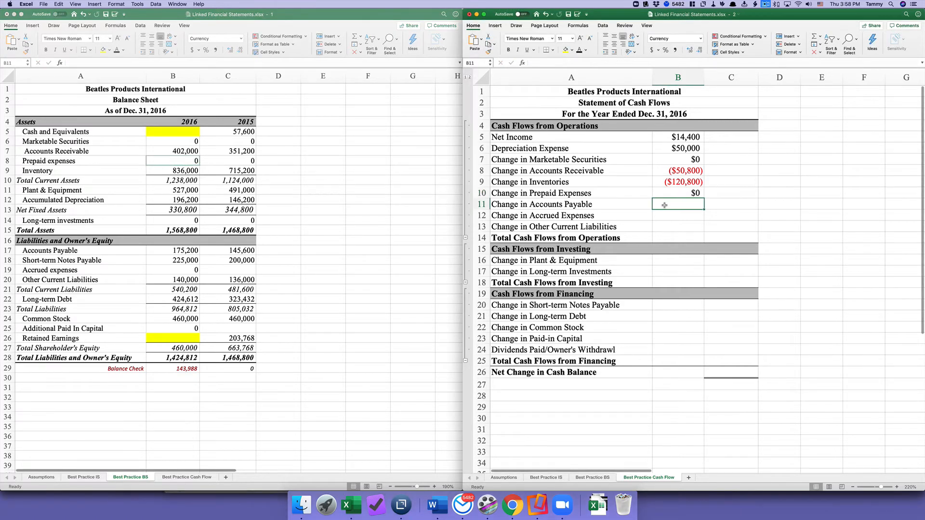
Enter Change in Accounts Payable in B11 as the 2016 minus the 2015 balance, ='Best Practice BS'!B17-'Best Practice BS'!C17.
{"action": "left_click", "coordinate": [627, 203]}
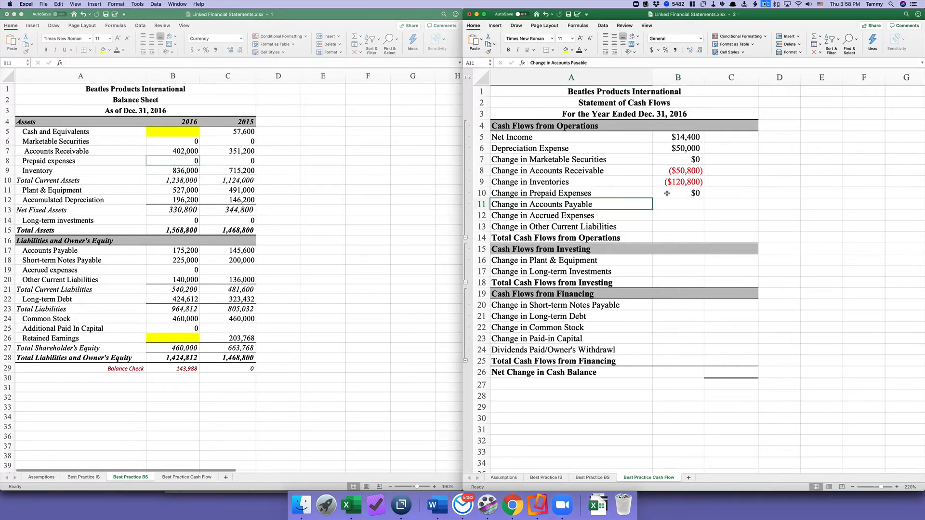
{"action": "left_click", "coordinate": [674, 207]}
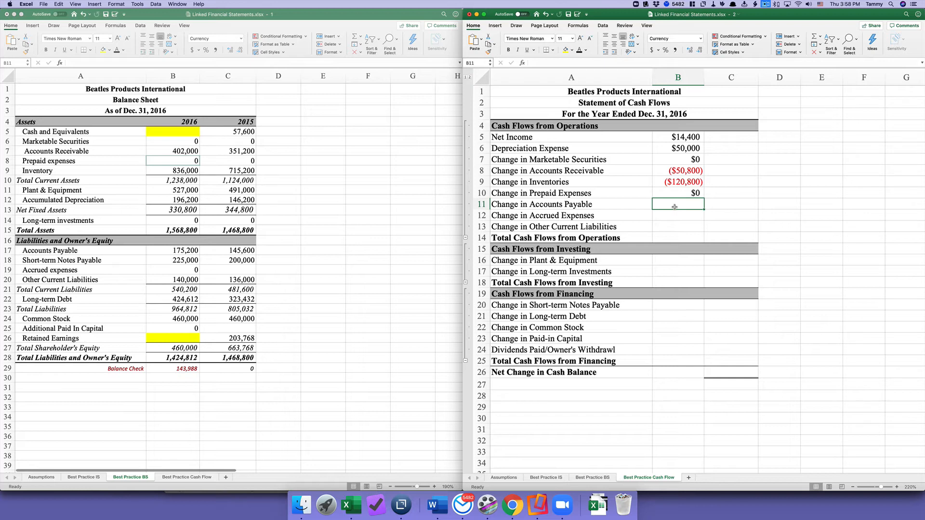
{"action": "type", "text": "="}
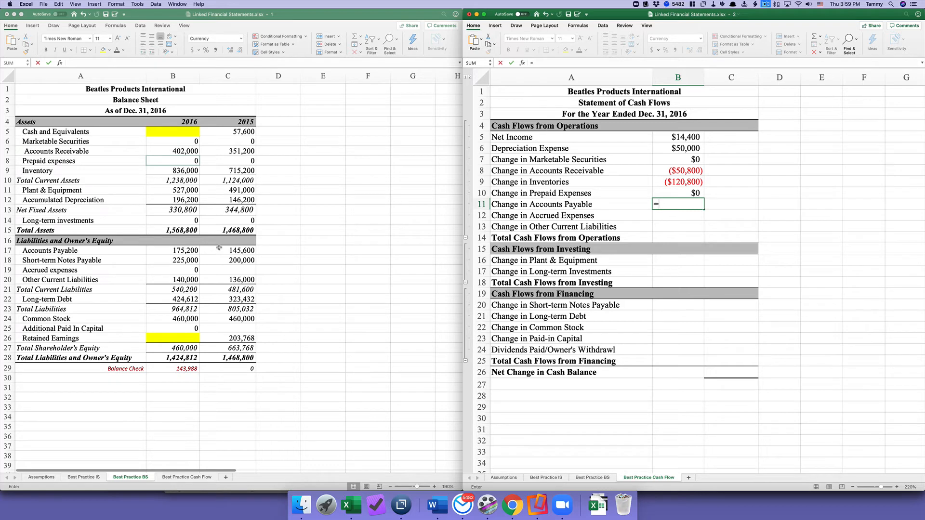
{"action": "left_click", "coordinate": [182, 251]}
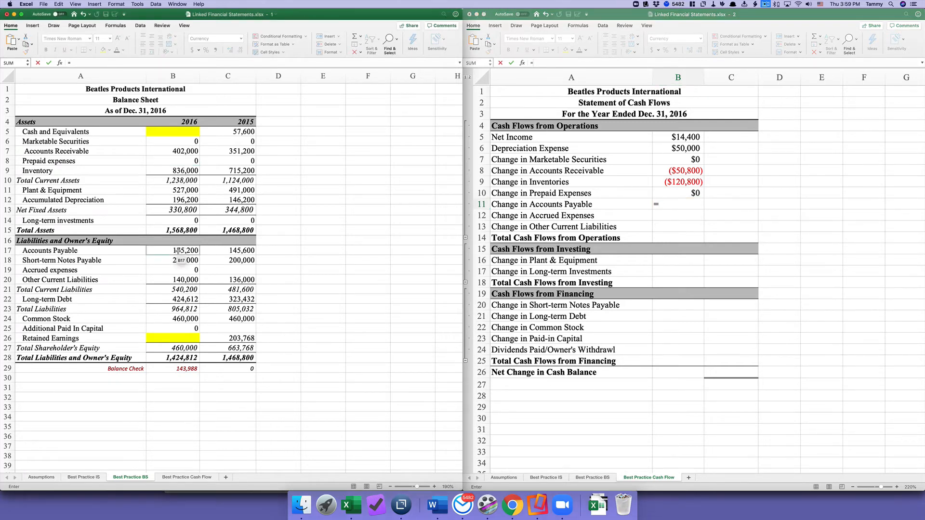
{"action": "type", "text": "-"}
{"action": "left_click", "coordinate": [210, 249]}
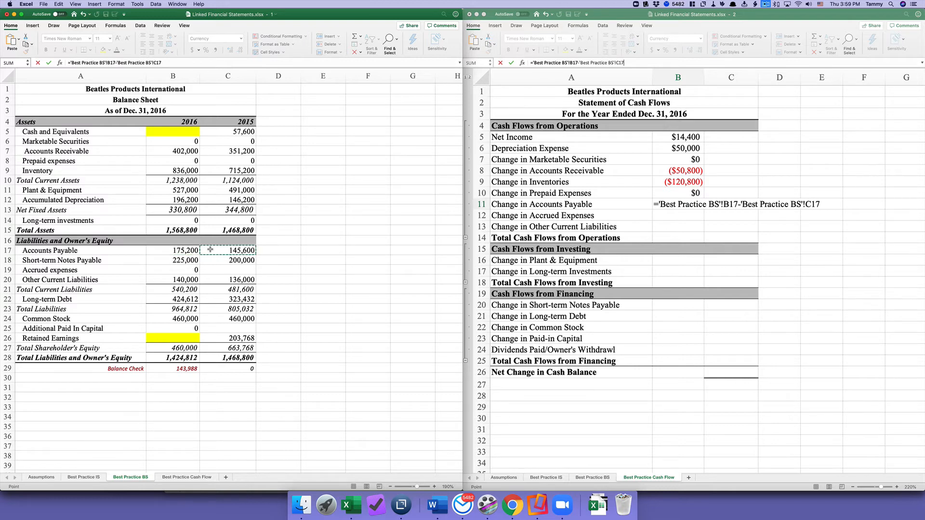
{"action": "key", "text": "Return"}
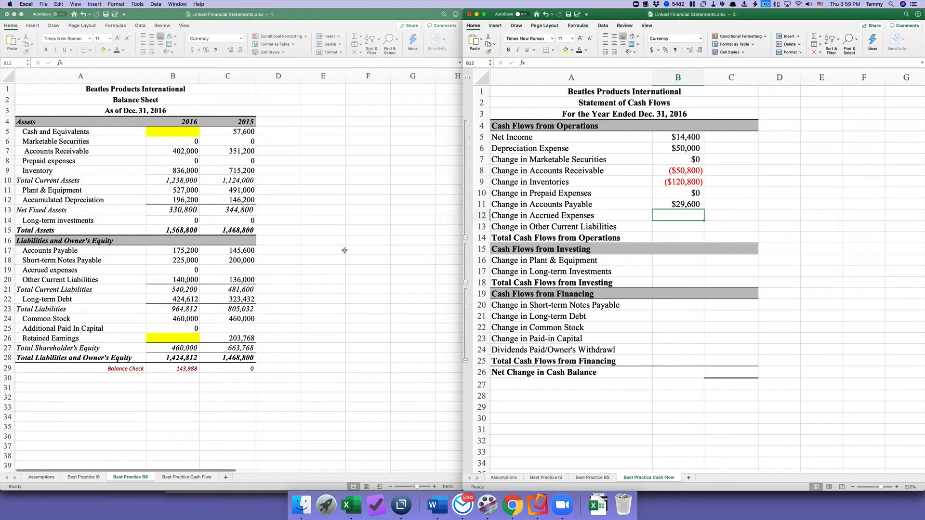
Enter Change in Accrued Expenses in B12 as 2015 minus 2016 Accrued expenses, ='Best Practice BS'!C19-'Best Practice BS'!B19.
{"action": "left_click", "coordinate": [164, 253]}
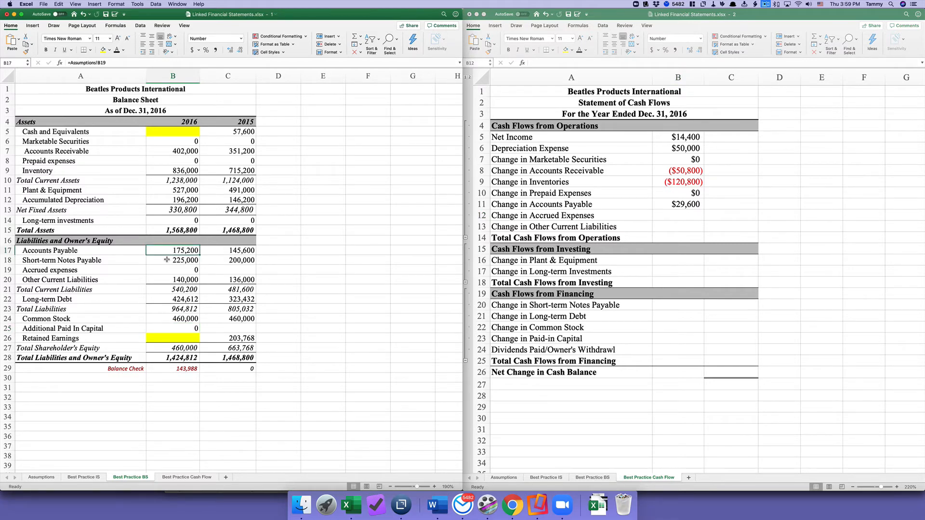
{"action": "left_click", "coordinate": [668, 216]}
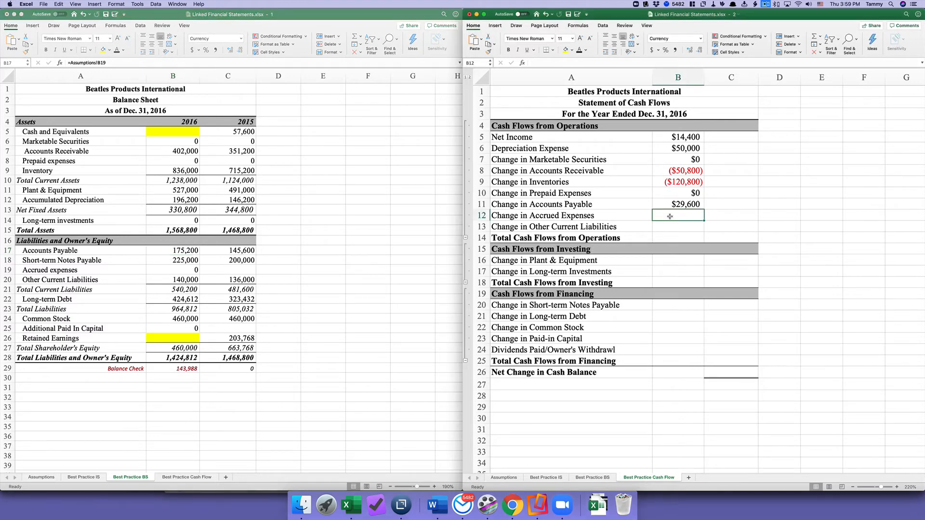
{"action": "type", "text": "="}
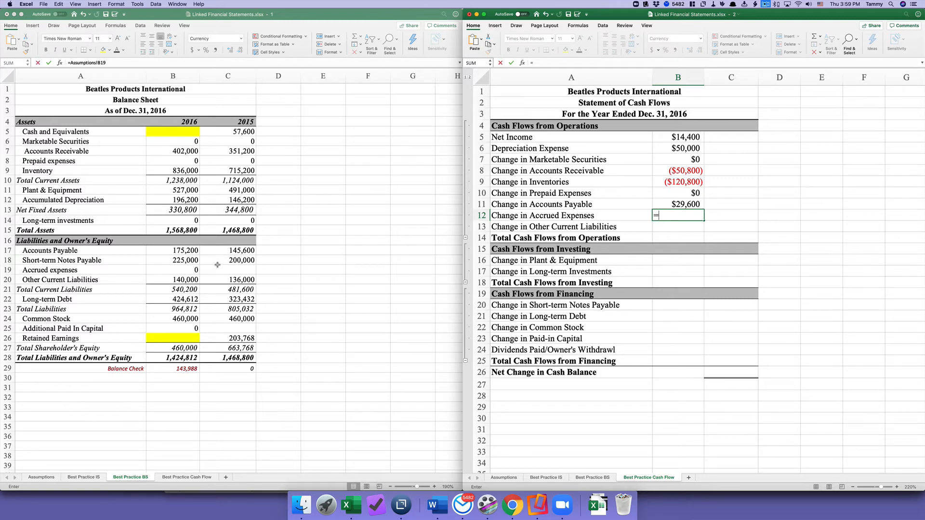
{"action": "left_click", "coordinate": [216, 271]}
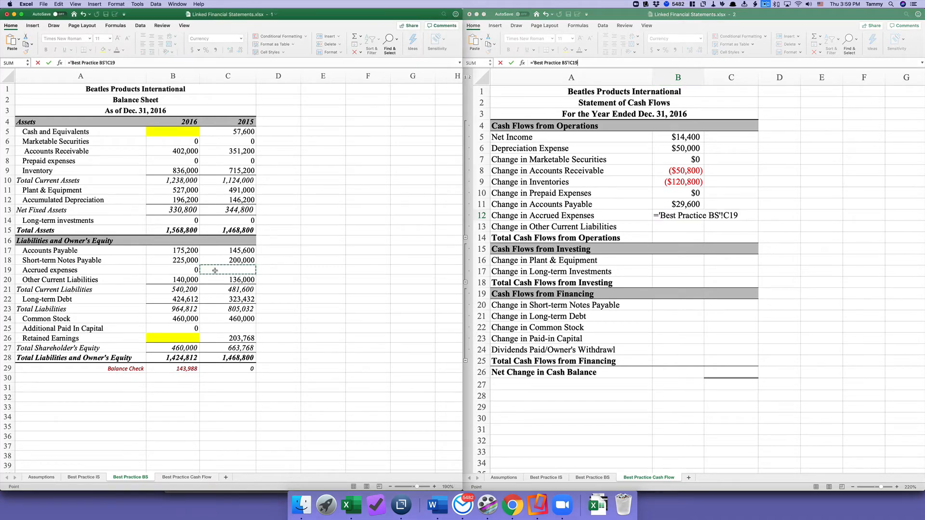
{"action": "type", "text": "-"}
{"action": "left_click", "coordinate": [160, 270]}
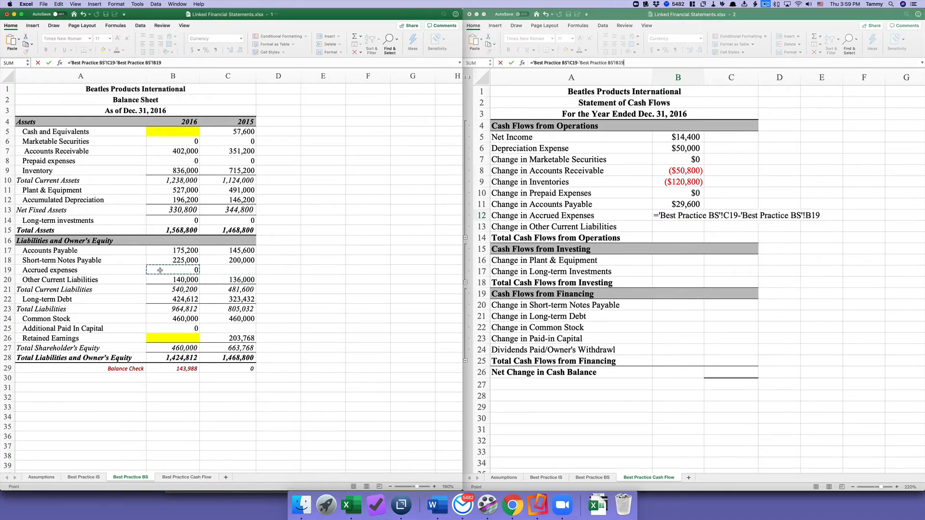
{"action": "key", "text": "Return"}
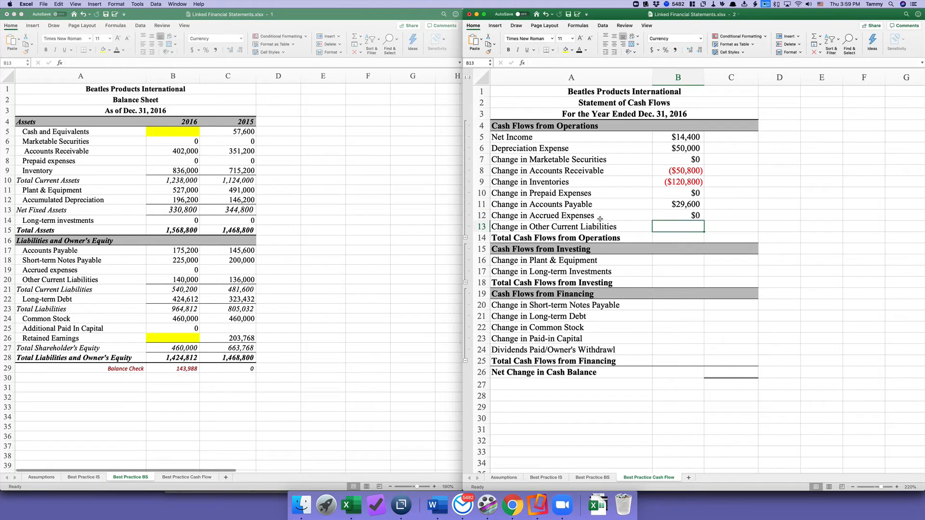
Enter Change in Other Current Liabilities in B13 as the 2016 minus the 2015 balance, ='Best Practice BS'!B20-'Best Practice BS'!C20.
{"action": "left_click", "coordinate": [600, 218]}
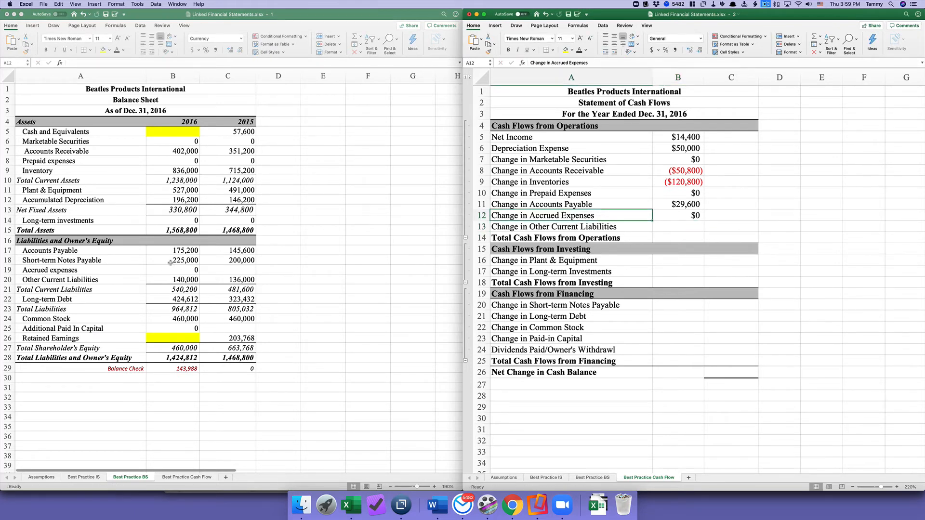
{"action": "left_click", "coordinate": [548, 305]}
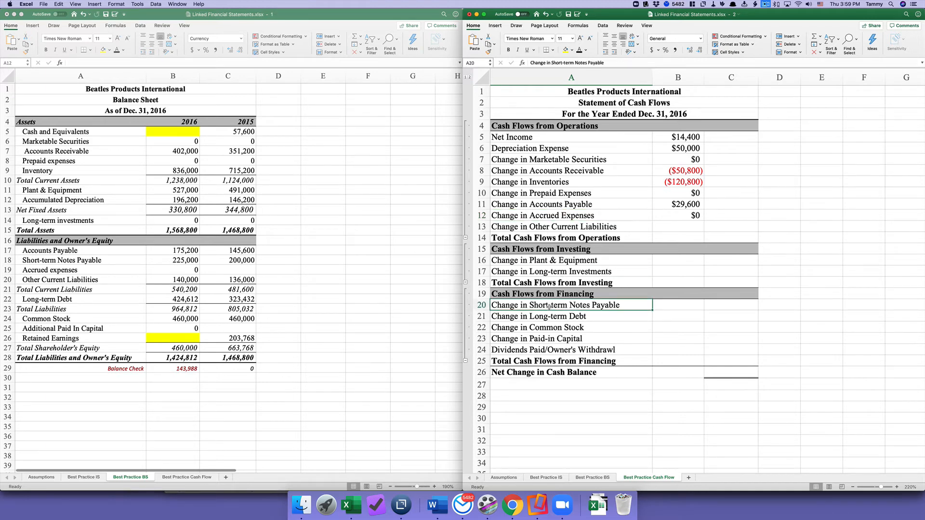
{"action": "left_click", "coordinate": [670, 228]}
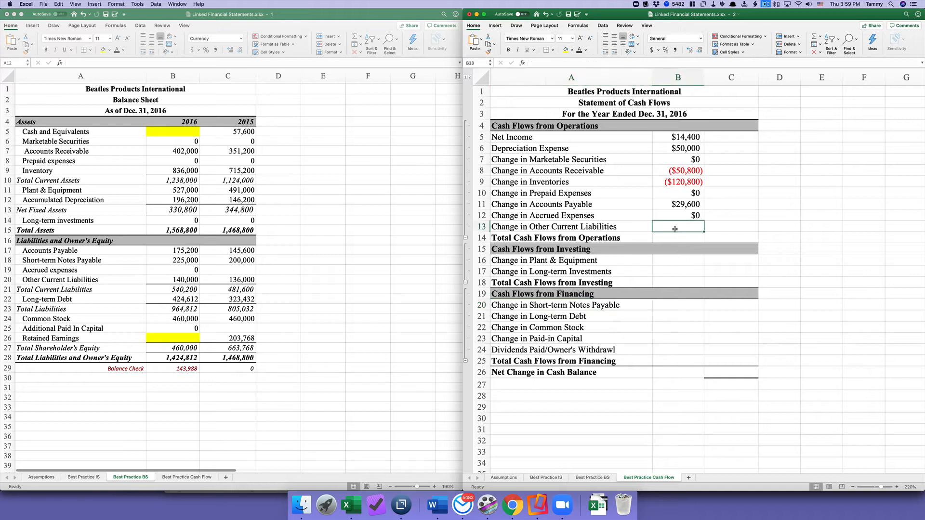
{"action": "type", "text": "="}
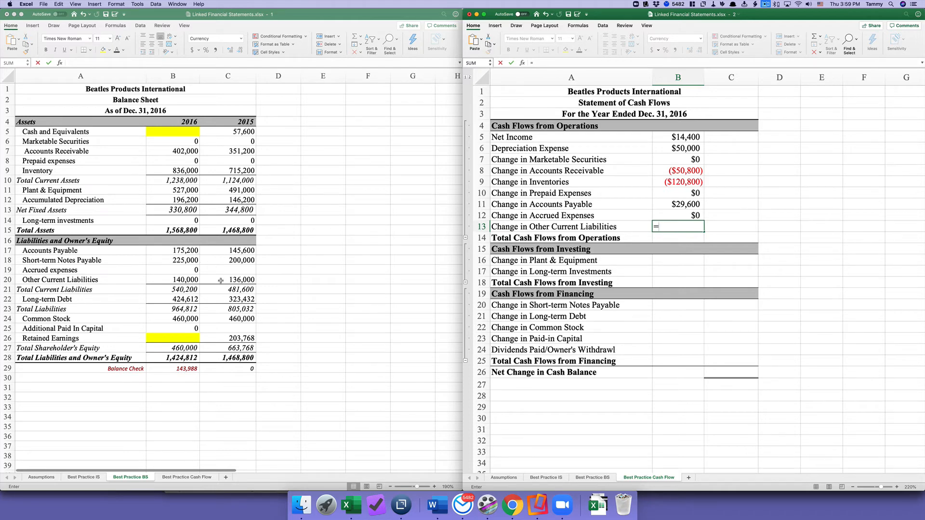
{"action": "left_click", "coordinate": [163, 278]}
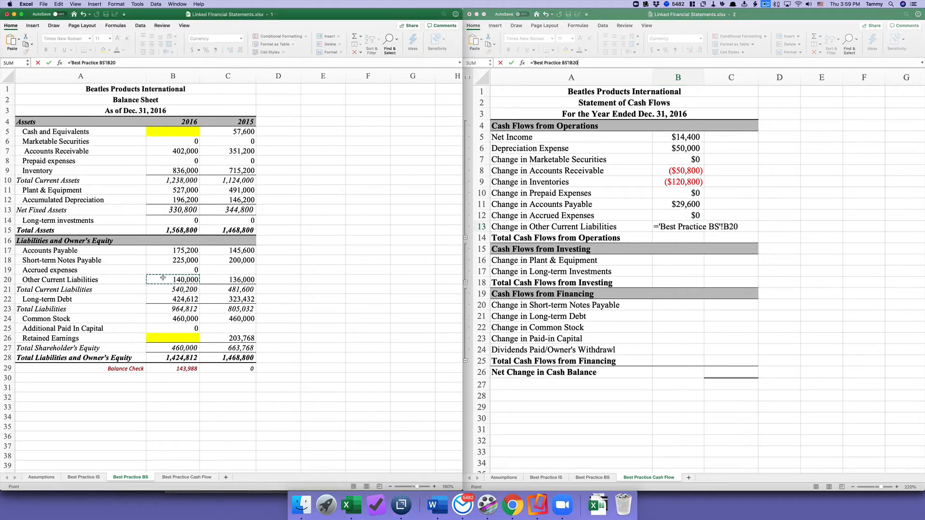
{"action": "type", "text": "-"}
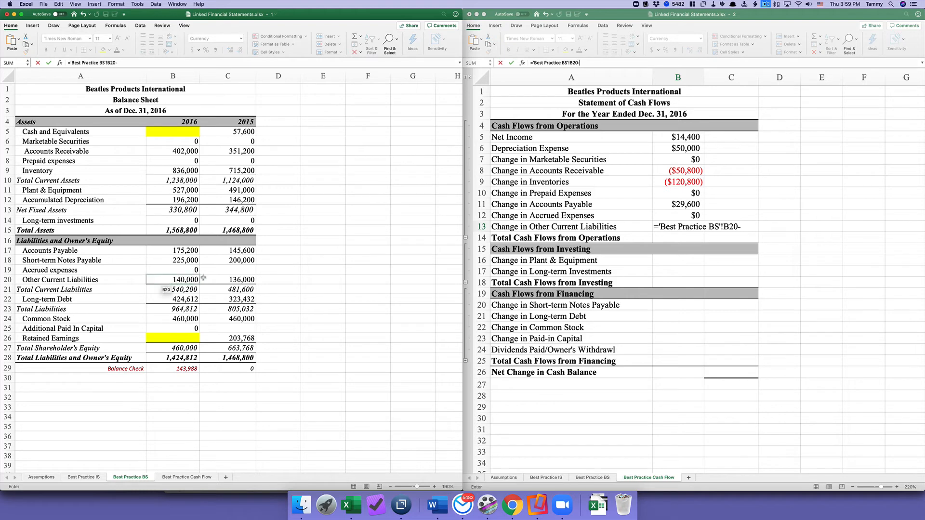
{"action": "left_click", "coordinate": [228, 278]}
{"action": "scroll", "coordinate": [231, 278], "scroll_direction": "right", "scroll_amount": 1}
{"action": "key", "text": "Return"}
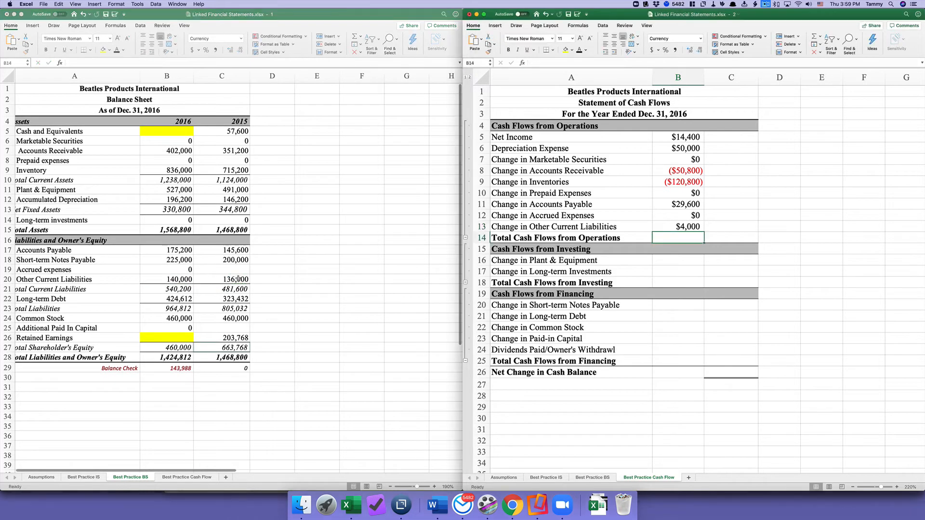
{"action": "scroll", "coordinate": [226, 279], "scroll_direction": "left", "scroll_amount": 1}
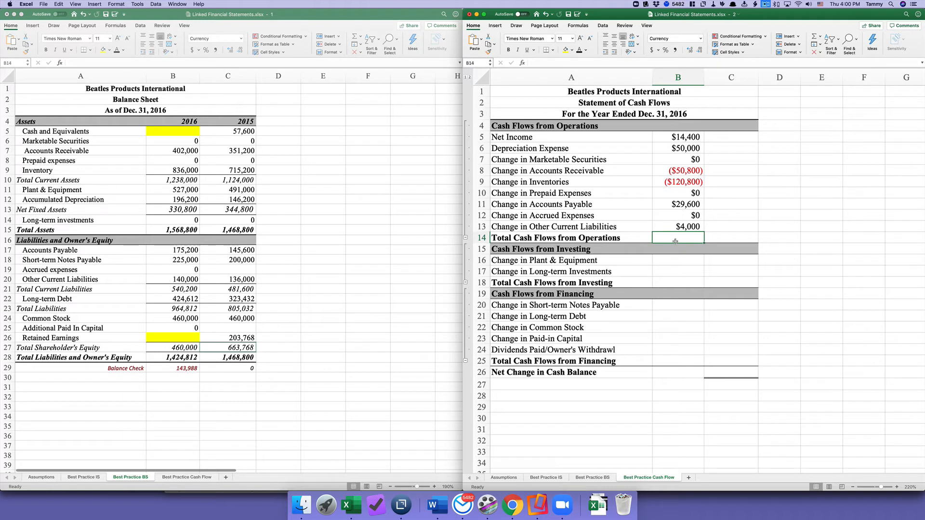
Total the cash flows from operations in C14 with =SUM(B5:B13).
{"action": "left_click", "coordinate": [718, 241]}
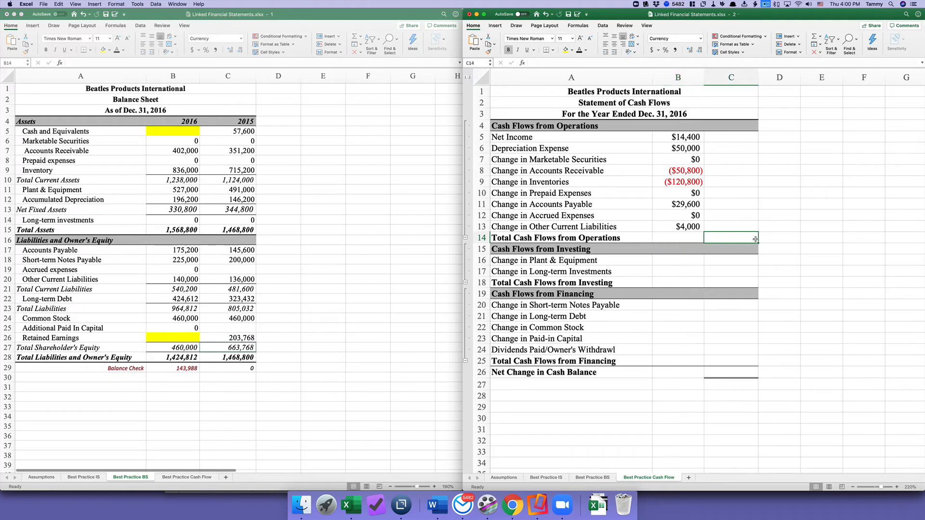
{"action": "type", "text": "=sum"}
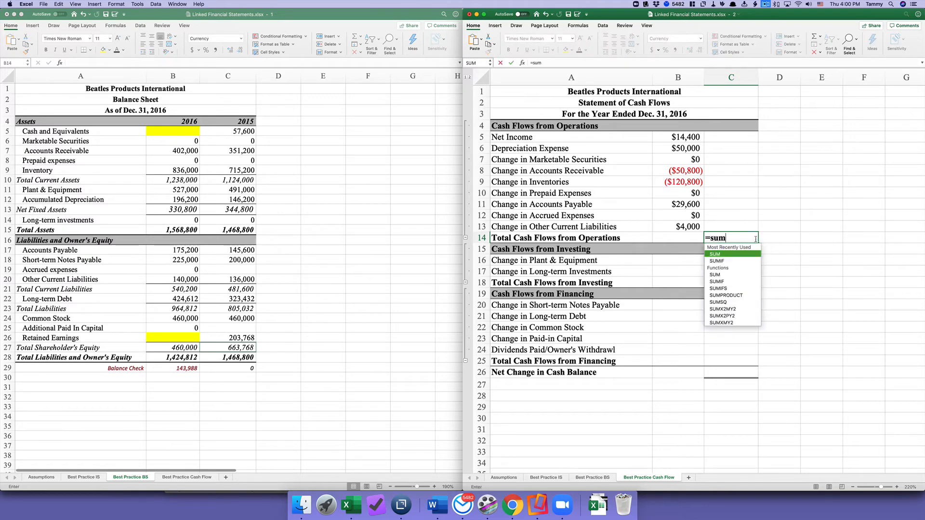
{"action": "type", "text": "("}
{"action": "left_click_drag", "start_coordinate": [677, 136], "coordinate": [674, 227]}
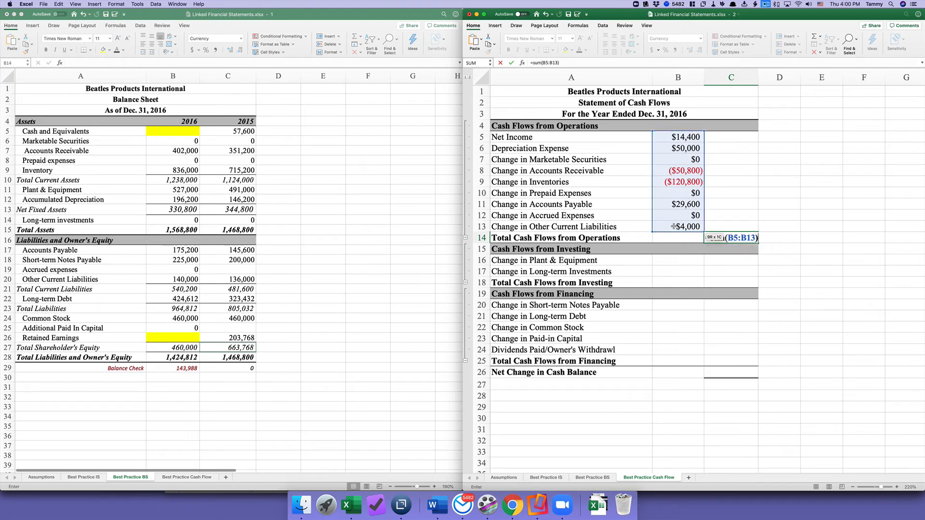
{"action": "key", "text": "Return"}
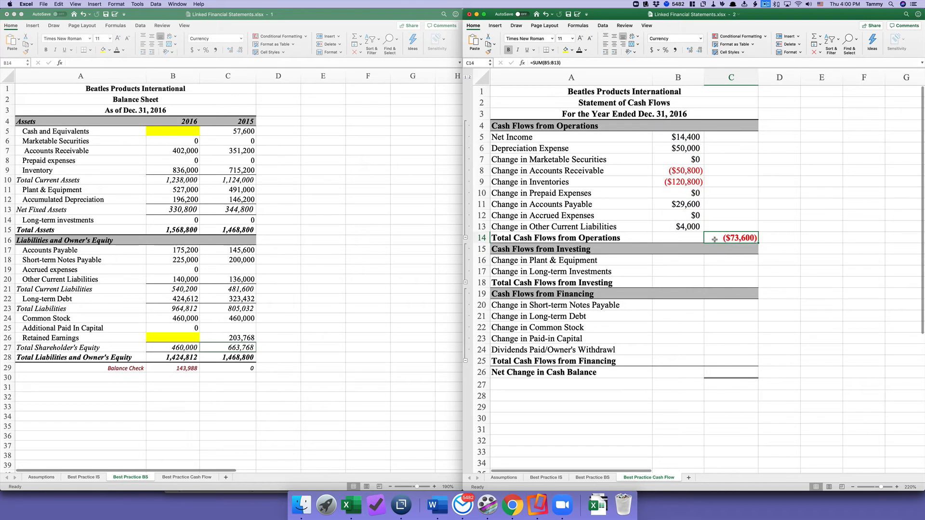
Review the operations total and the depreciation, marketable securities, accounts receivable and inventories entries on the cash flow statement.
{"action": "scroll", "coordinate": [682, 185], "scroll_direction": "down", "scroll_amount": 1}
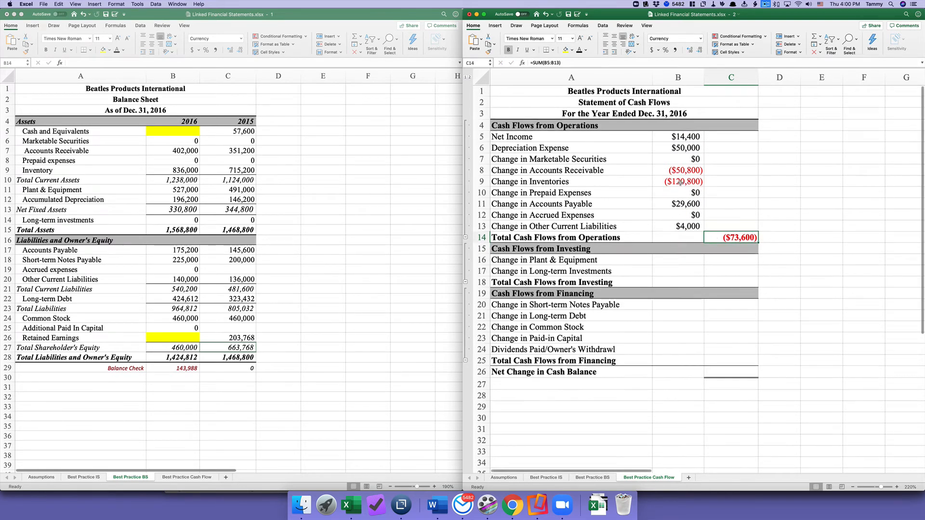
{"action": "left_click", "coordinate": [677, 171]}
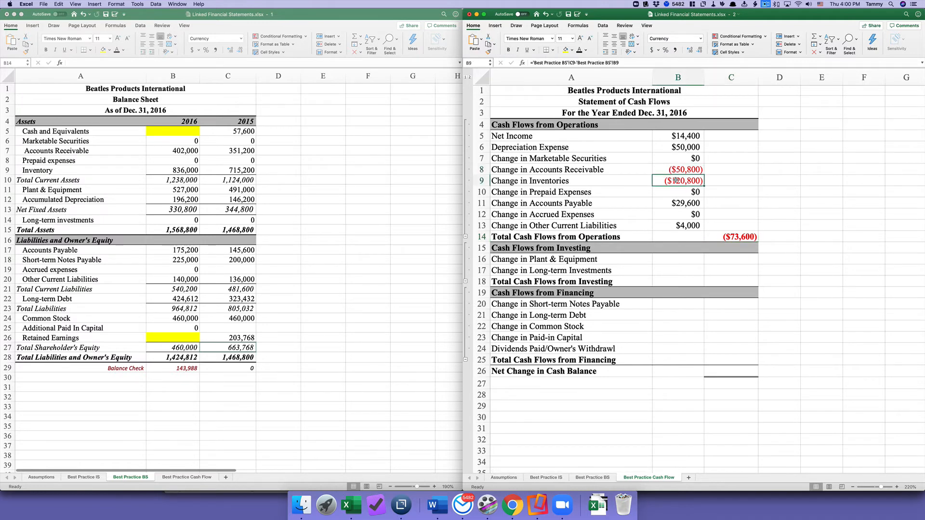
{"action": "left_click", "coordinate": [741, 238]}
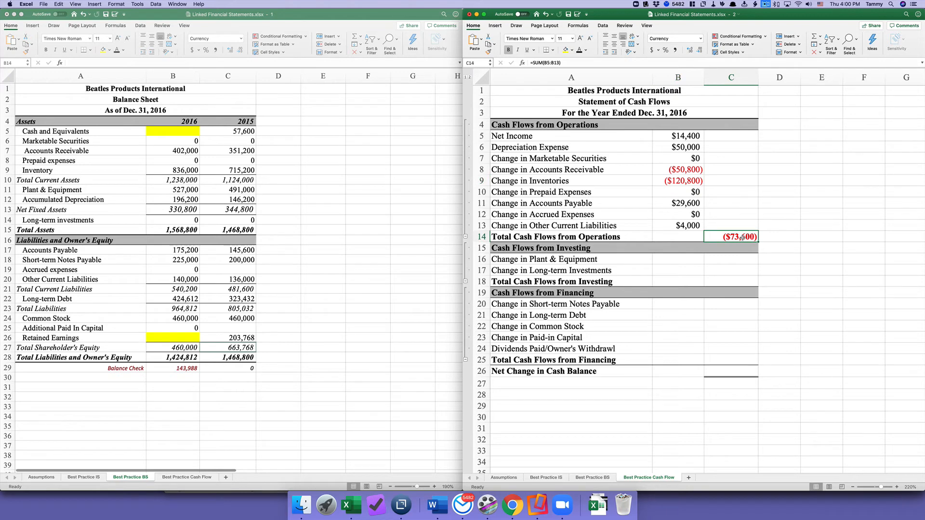
{"action": "left_click", "coordinate": [675, 261]}
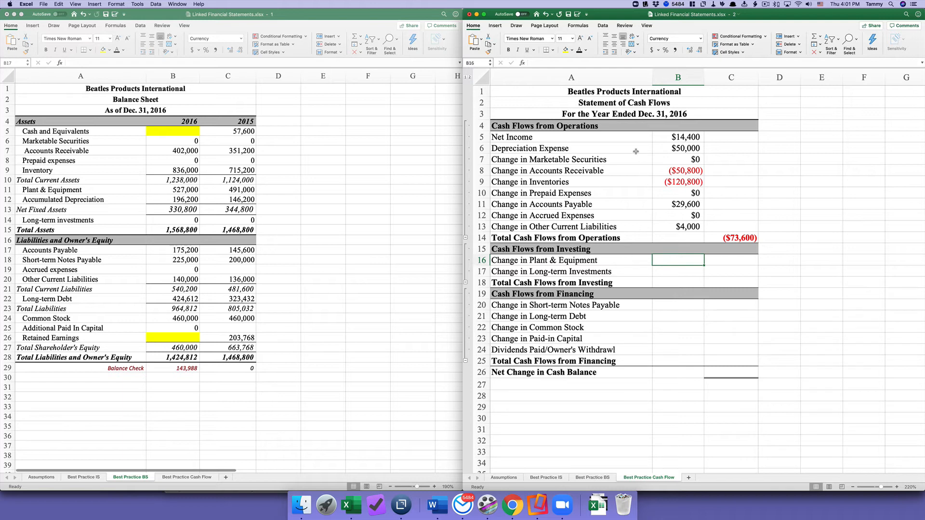
{"action": "left_click", "coordinate": [678, 150]}
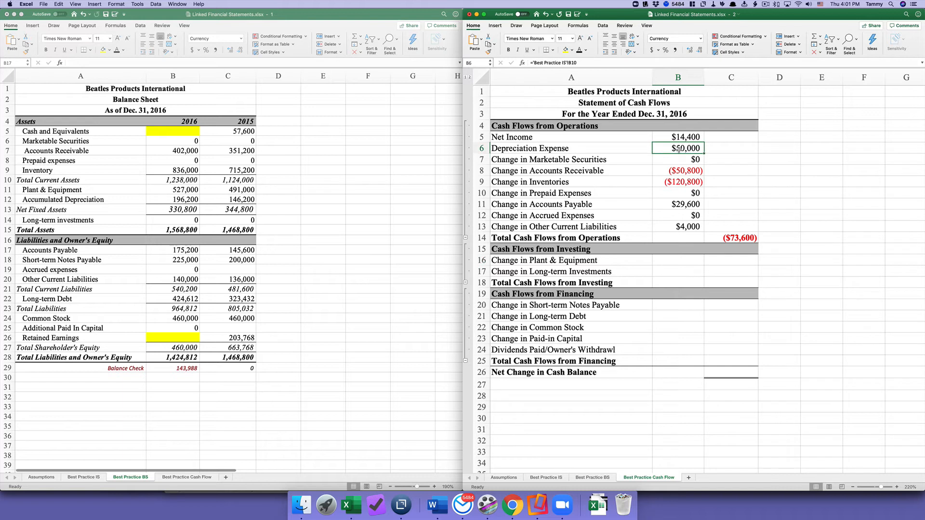
{"action": "left_click", "coordinate": [679, 158]}
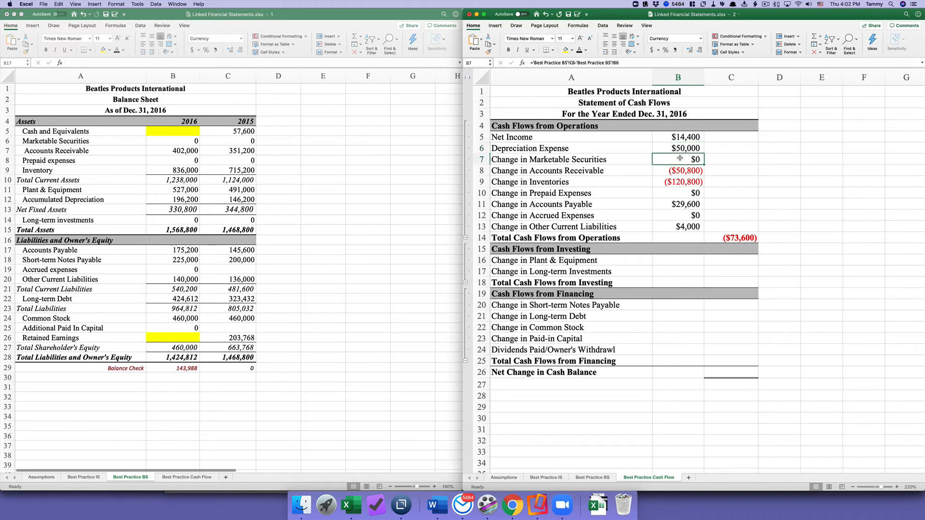
{"action": "left_click", "coordinate": [659, 172]}
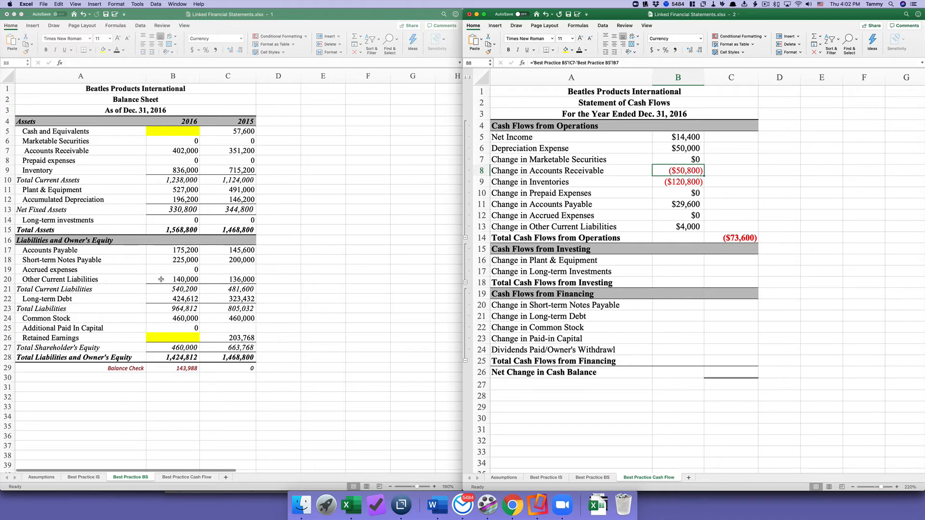
Enter Change in Plant & Equipment in B16 as the 2015 minus the 2016 balance, ='Best Practice BS'!C11-'Best Practice BS'!B11.
{"action": "left_click", "coordinate": [675, 260]}
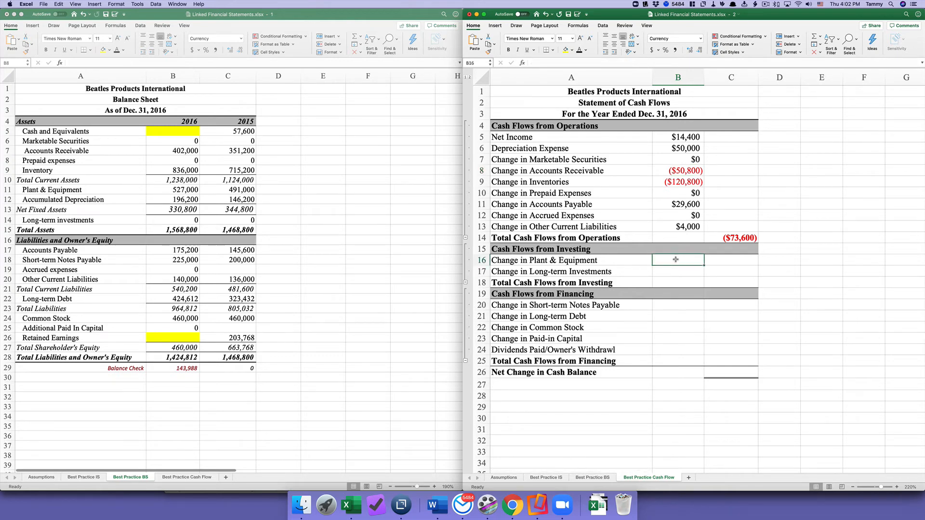
{"action": "type", "text": "="}
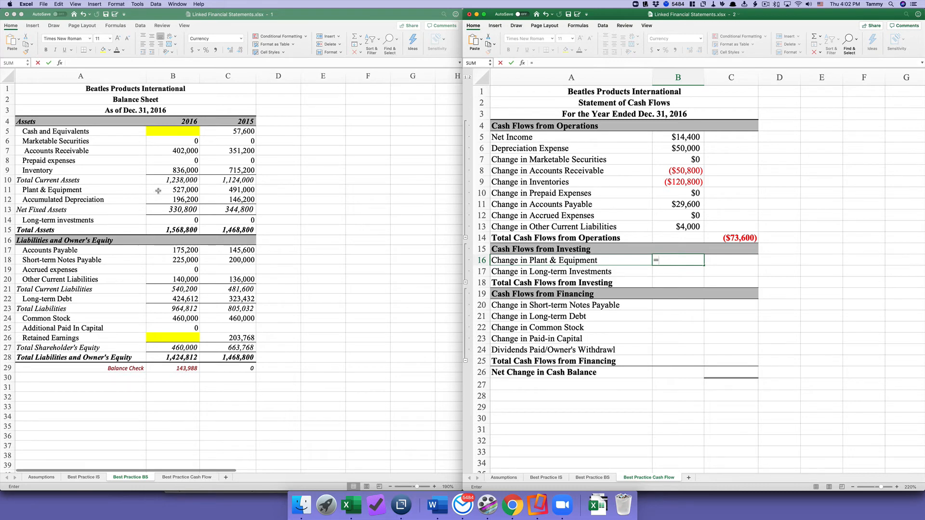
{"action": "left_click", "coordinate": [211, 189]}
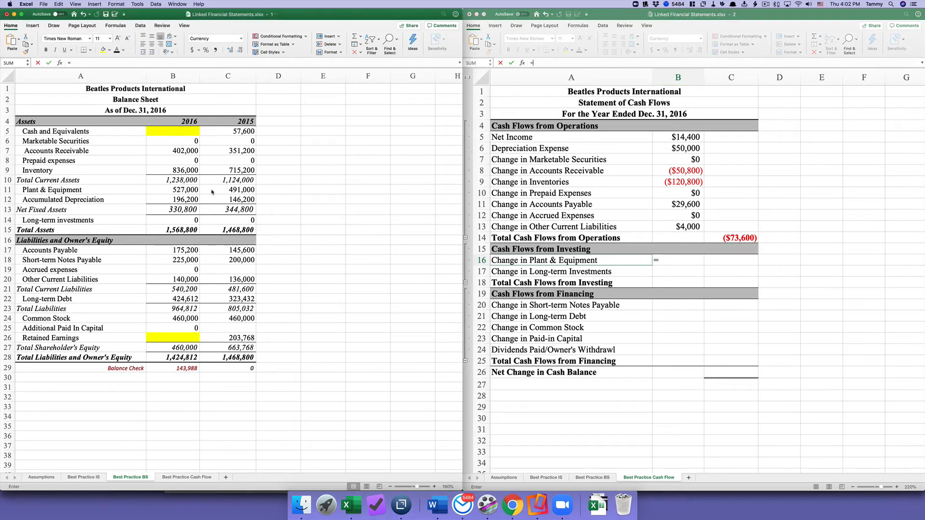
{"action": "left_click", "coordinate": [211, 189]}
{"action": "type", "text": "-"}
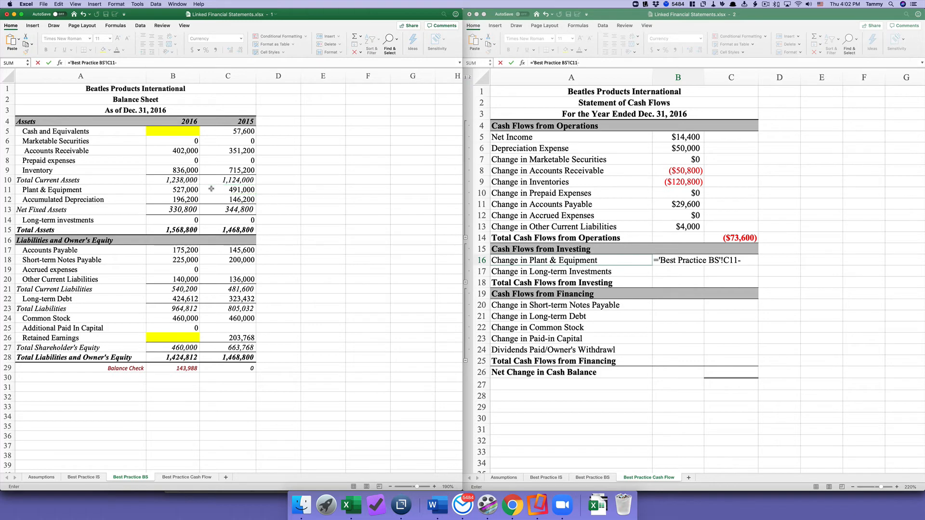
{"action": "left_click", "coordinate": [175, 193]}
{"action": "key", "text": "Return"}
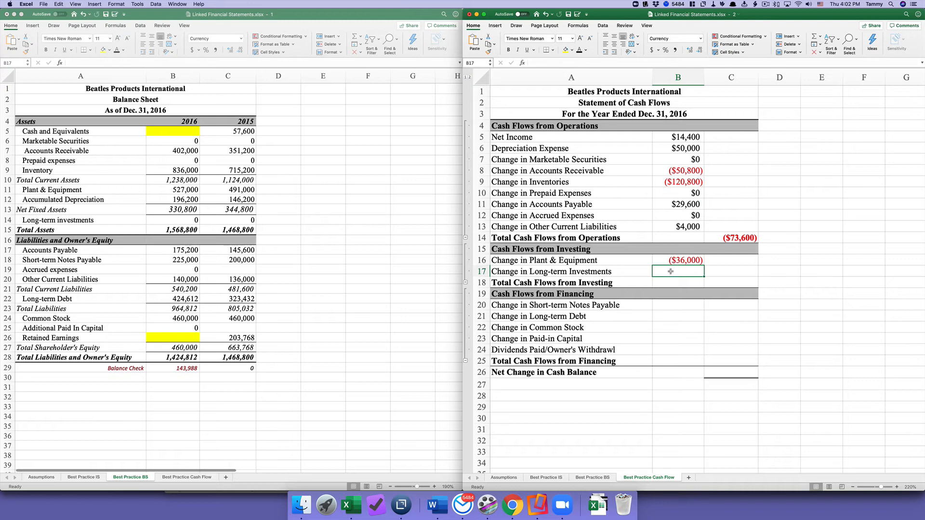
Enter Change in Long-term Investments in B17 as the 2015 minus the 2016 balance, ='Best Practice BS'!C14-'Best Practice BS'!B14.
{"action": "type", "text": "="}
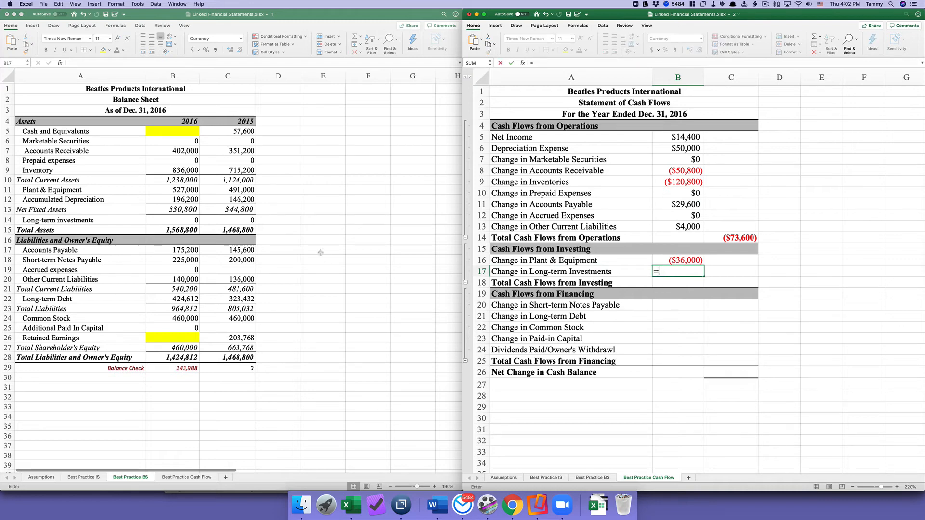
{"action": "left_click", "coordinate": [243, 220]}
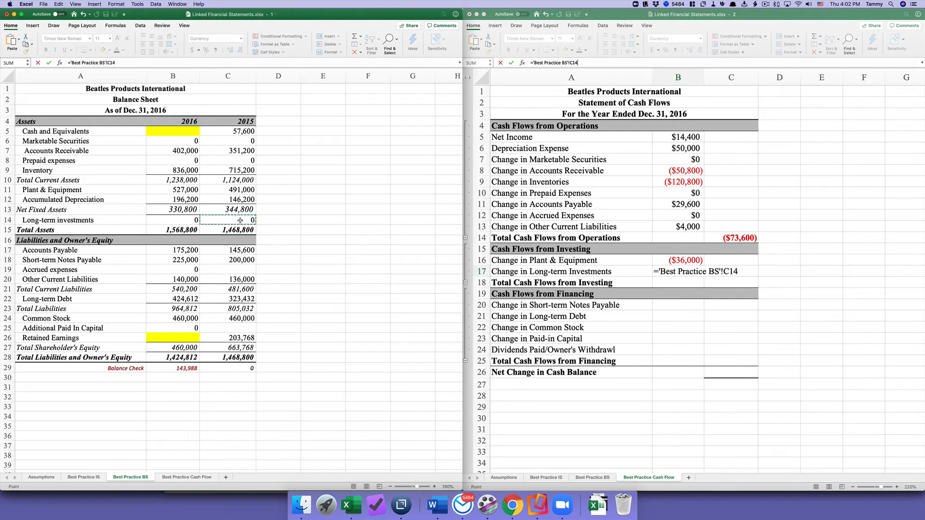
{"action": "type", "text": "-"}
{"action": "left_click", "coordinate": [195, 220]}
{"action": "key", "text": "Return"}
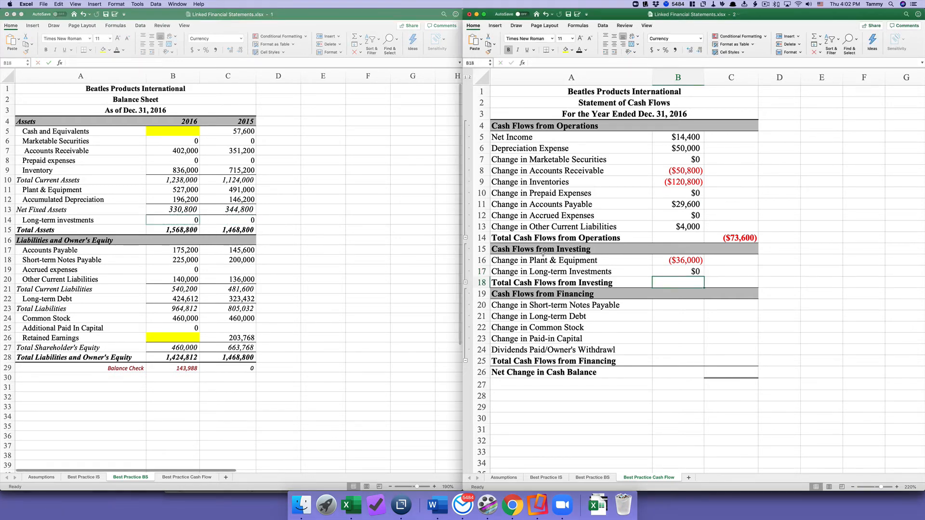
Total the cash flows from investing in C18 with =SUM(B16:B17).
{"action": "left_click", "coordinate": [724, 286]}
{"action": "type", "text": "=sum("}
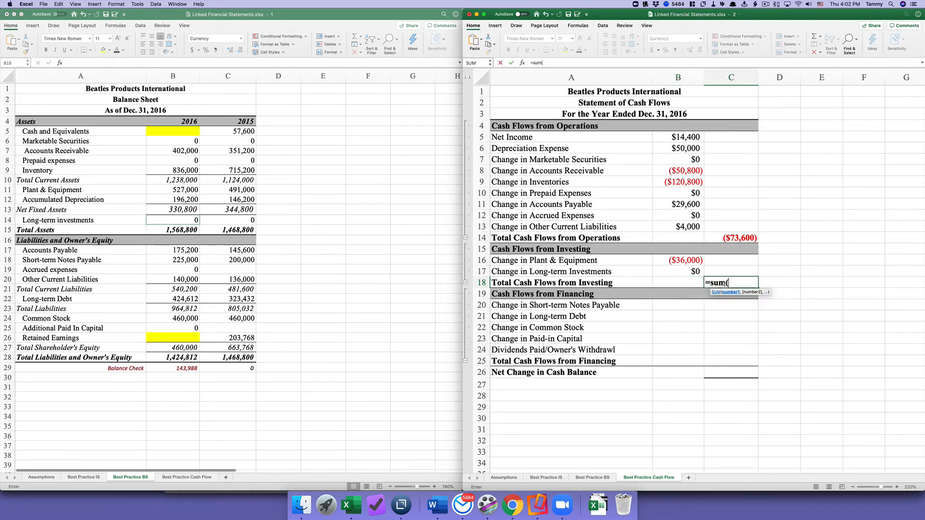
{"action": "left_click_drag", "start_coordinate": [684, 261], "coordinate": [677, 271]}
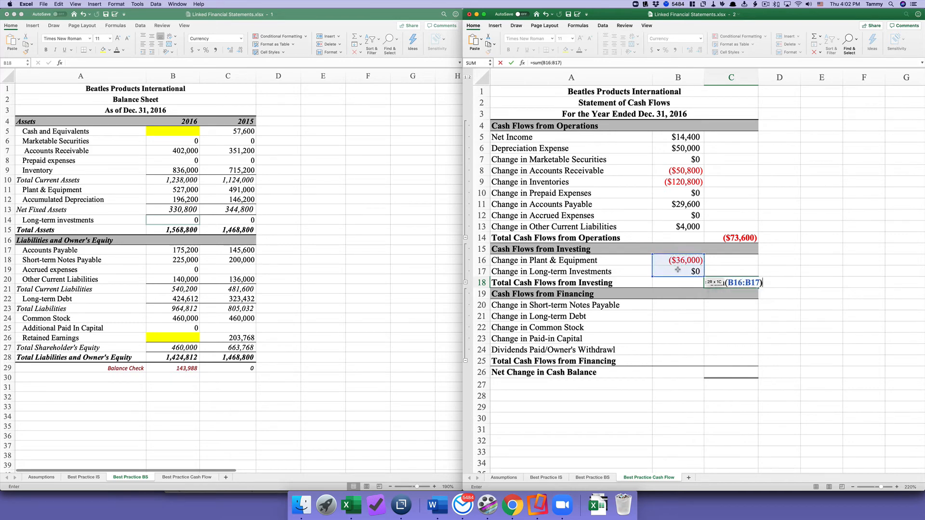
{"action": "key", "text": "Return"}
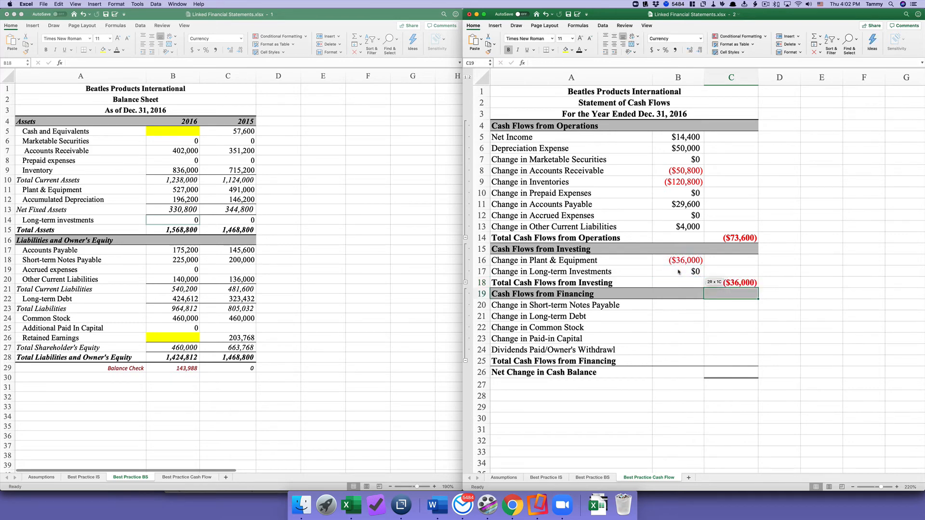
{"action": "left_click", "coordinate": [742, 238]}
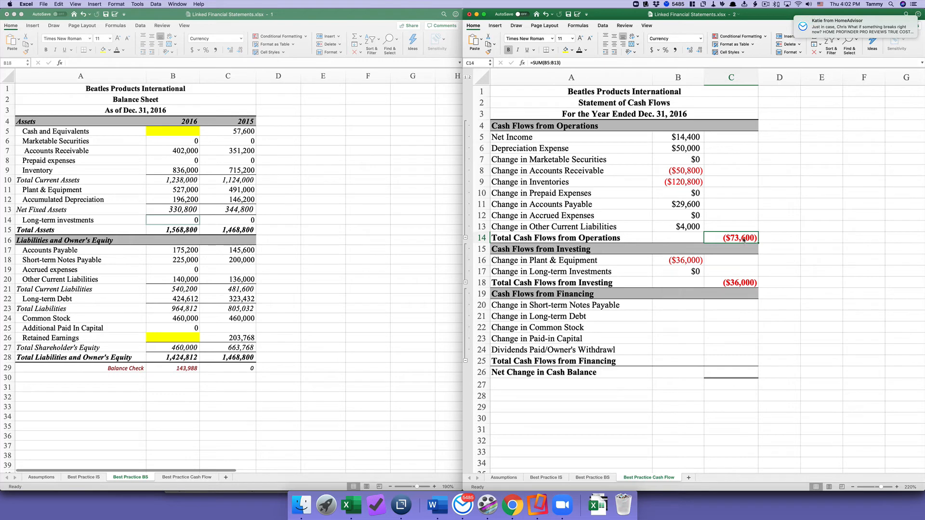
{"action": "left_click", "coordinate": [724, 285]}
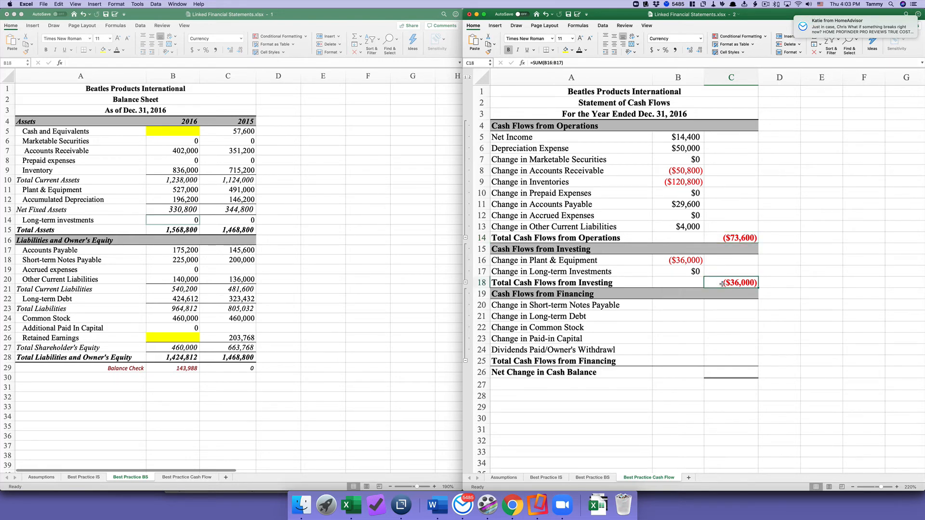
{"action": "mouse_move", "coordinate": [849, 20]}
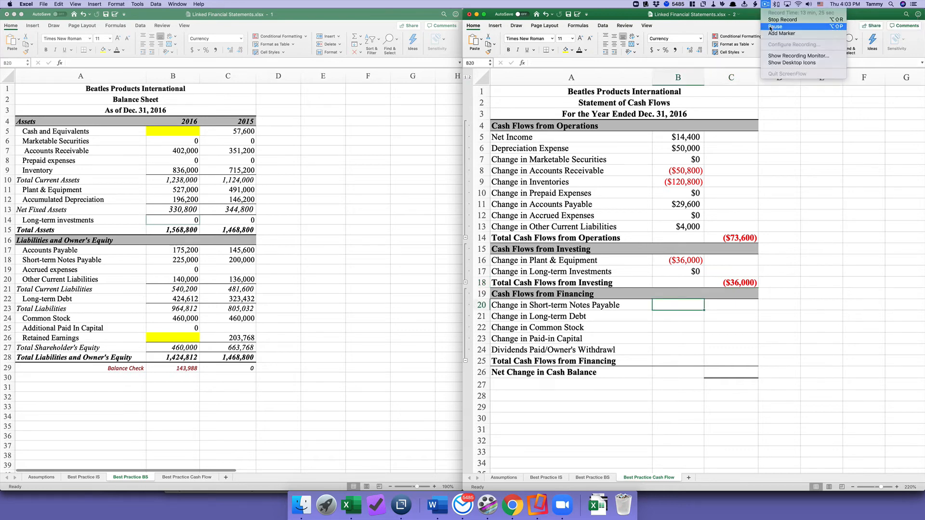
{"action": "left_click", "coordinate": [790, 26]}
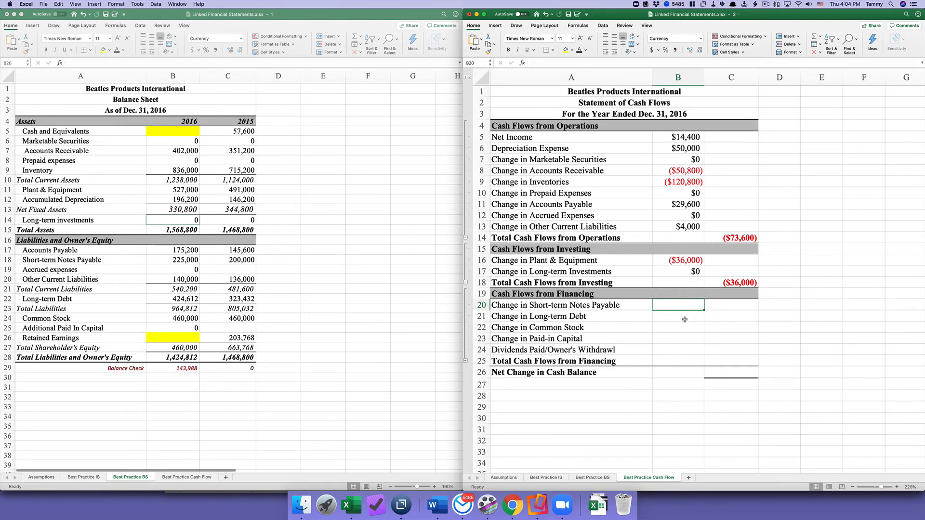
Enter Change in Short-term Notes Payable in B20 as the 2016 minus the 2015 balance, ='Best Practice BS'!B18-'Best Practice BS'!C18.
{"action": "type", "text": "="}
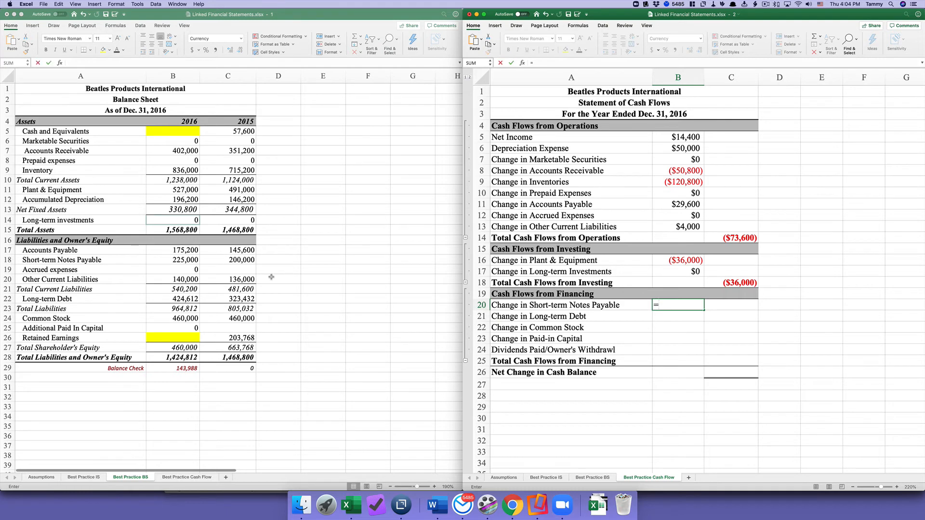
{"action": "left_click", "coordinate": [217, 260]}
{"action": "left_click", "coordinate": [175, 260]}
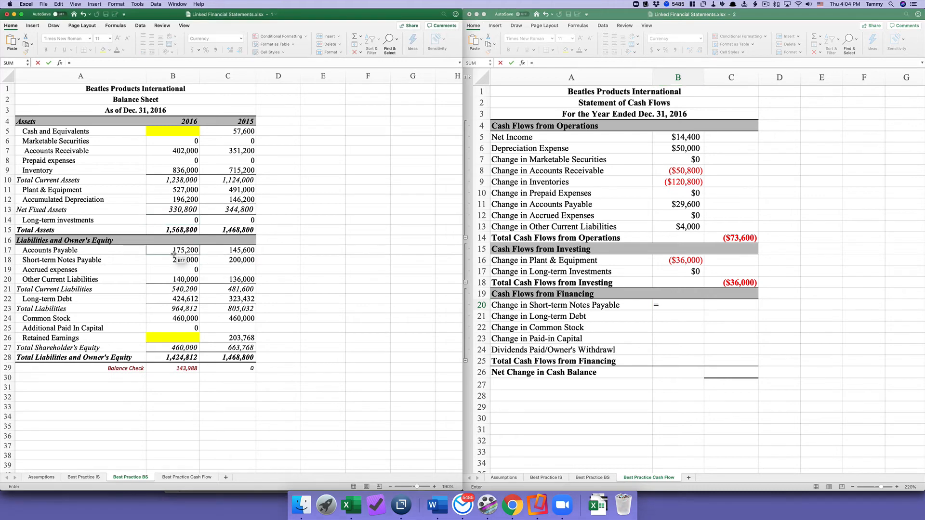
{"action": "type", "text": "-"}
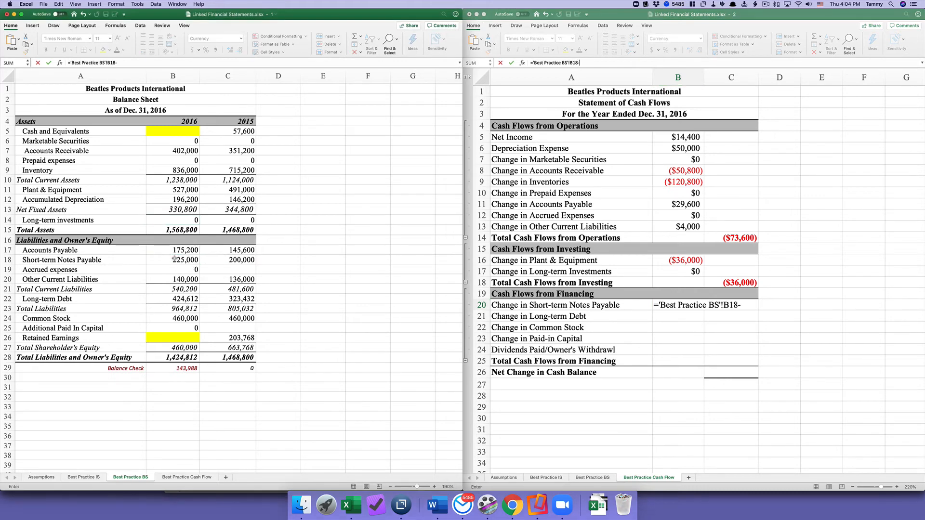
{"action": "left_click", "coordinate": [212, 261]}
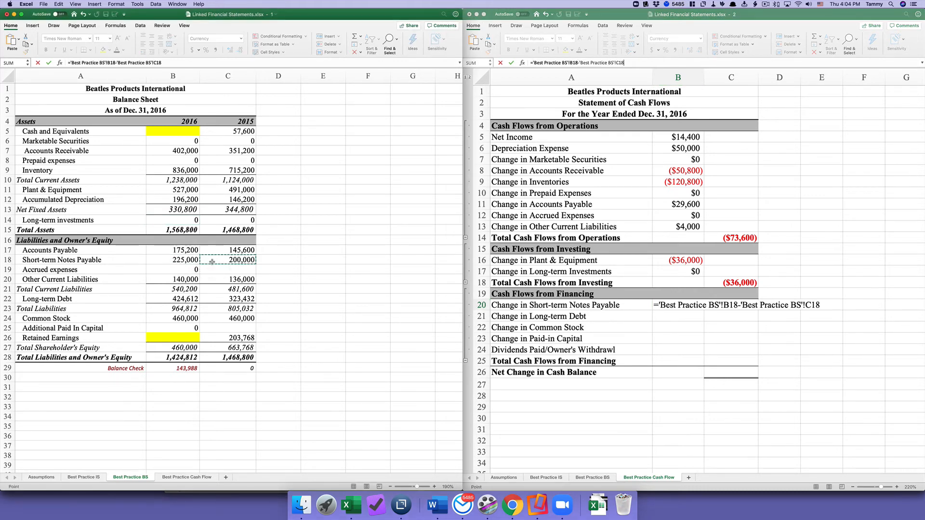
{"action": "key", "text": "Return"}
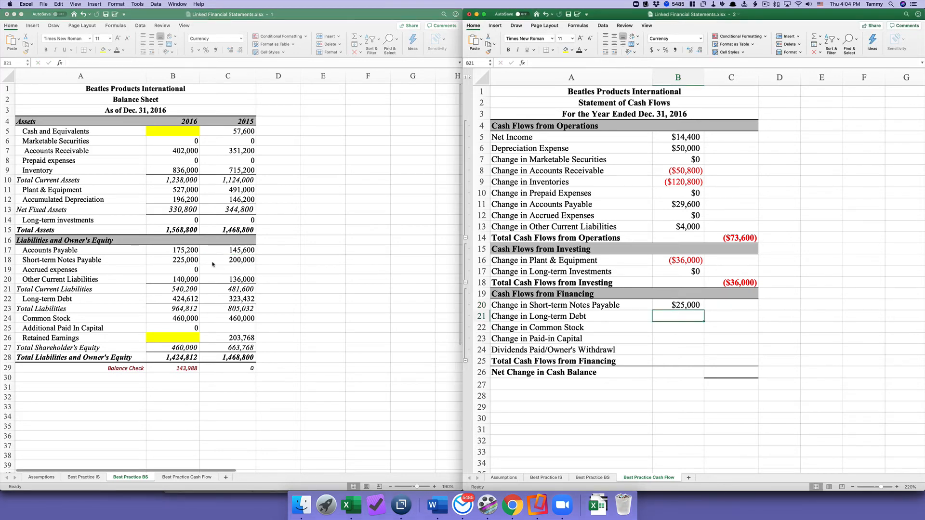
Enter Change in Long-term Debt in B21 as the 2016 minus the 2015 balance, ='Best Practice BS'!B22-'Best Practice BS'!C22.
{"action": "type", "text": "="}
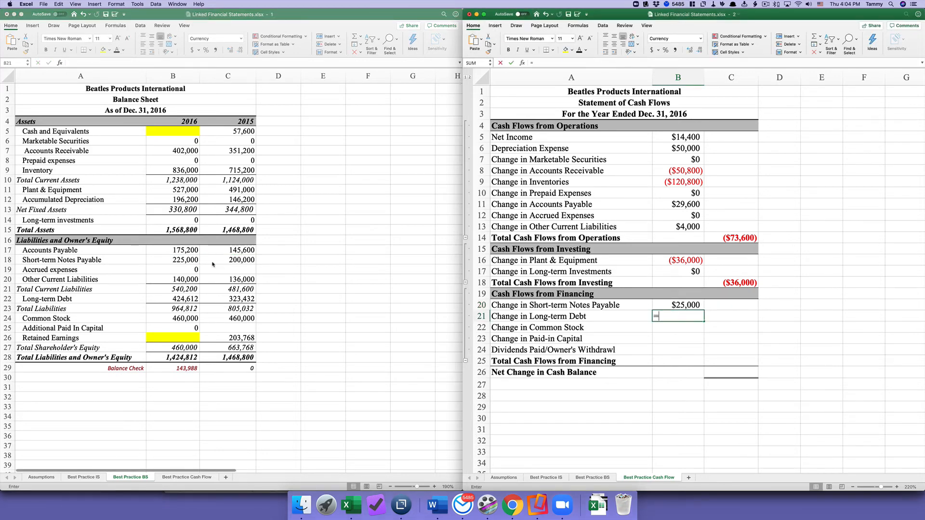
{"action": "left_click", "coordinate": [180, 298]}
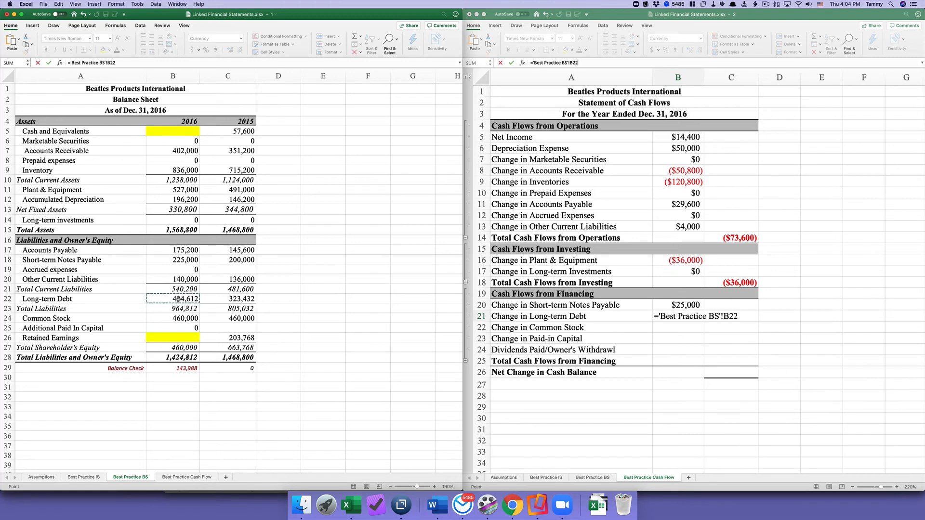
{"action": "type", "text": "-"}
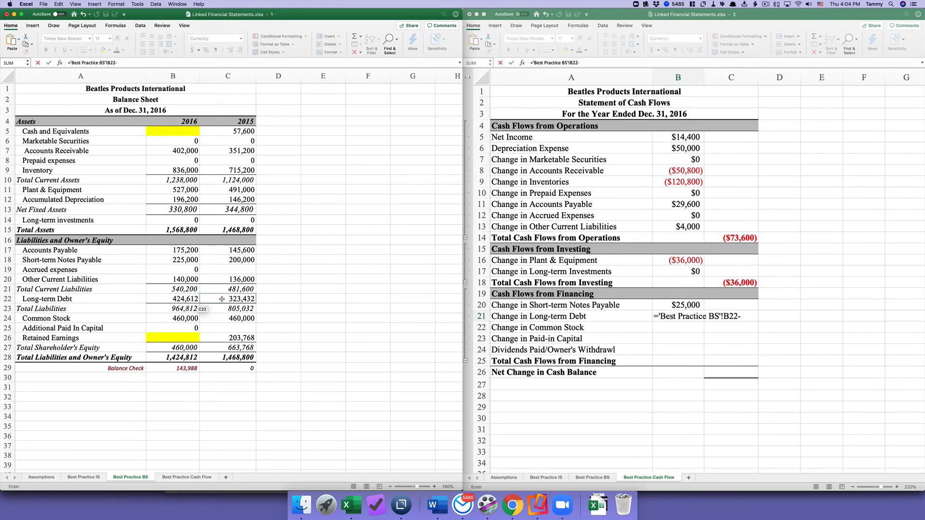
{"action": "left_click", "coordinate": [222, 299]}
{"action": "key", "text": "Return"}
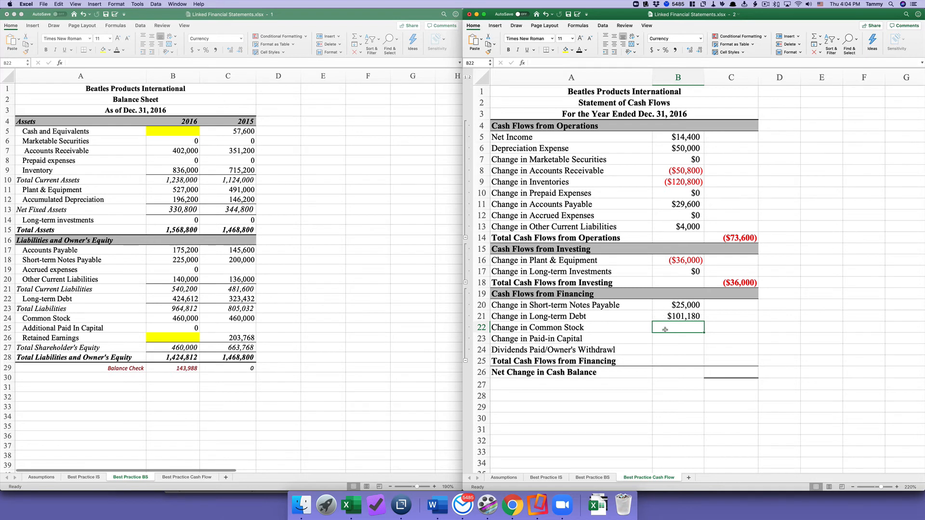
Enter Change in Common Stock in B22 as the 2016 minus the 2015 balance, ='Best Practice BS'!B24-'Best Practice BS'!C24.
{"action": "type", "text": "="}
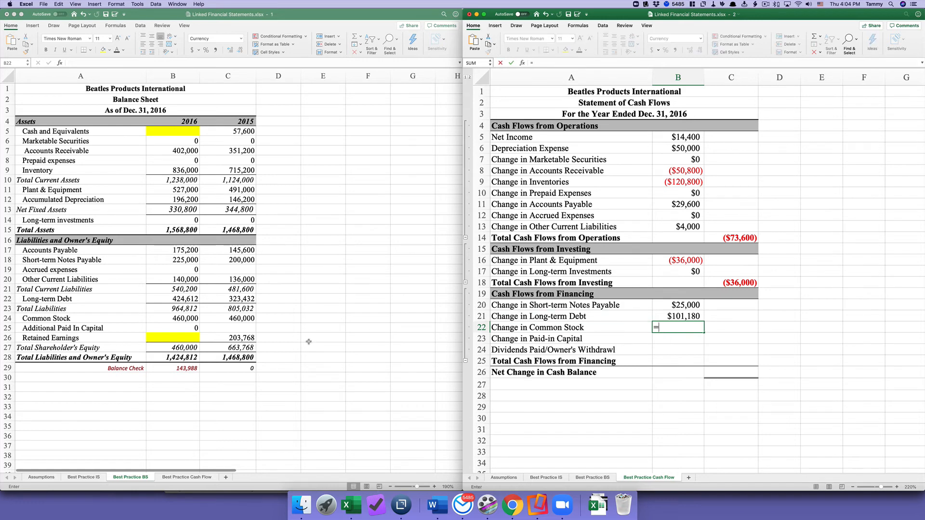
{"action": "left_click", "coordinate": [196, 318]}
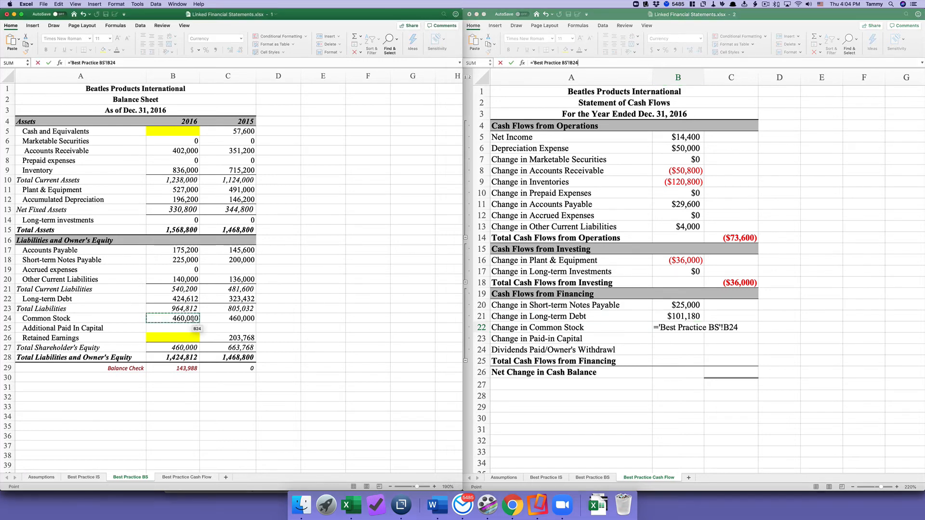
{"action": "type", "text": "-"}
{"action": "left_click", "coordinate": [220, 320]}
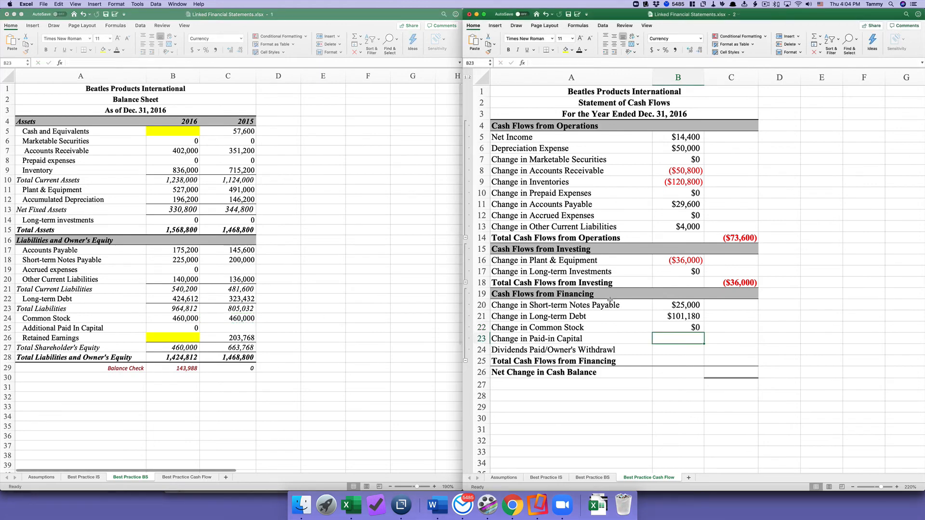
{"action": "left_click", "coordinate": [666, 318]}
{"action": "left_click", "coordinate": [666, 327]}
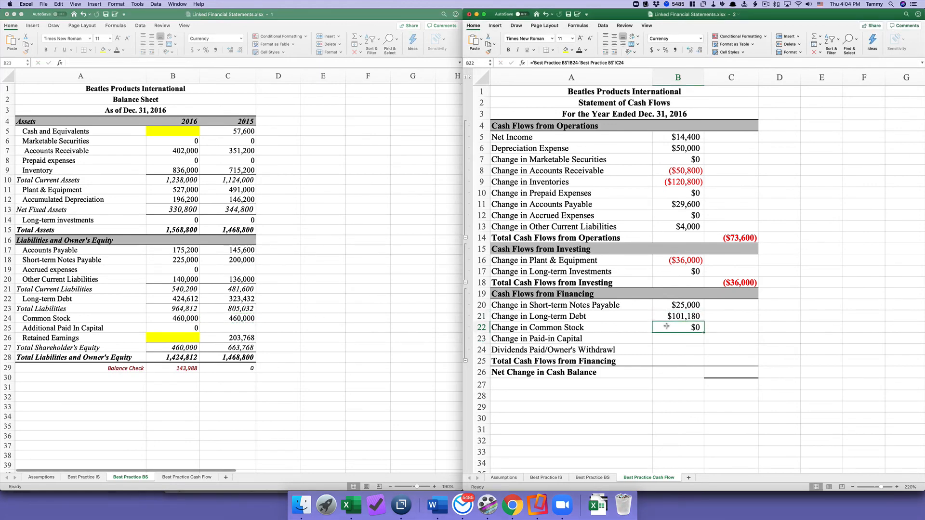
Enter Change in Paid-in Capital in B23 as 2016 minus 2015 Additional Paid In Capital, ='Best Practice BS'!B25-'Best Practice BS'!C25.
{"action": "left_click", "coordinate": [667, 339]}
{"action": "type", "text": "="}
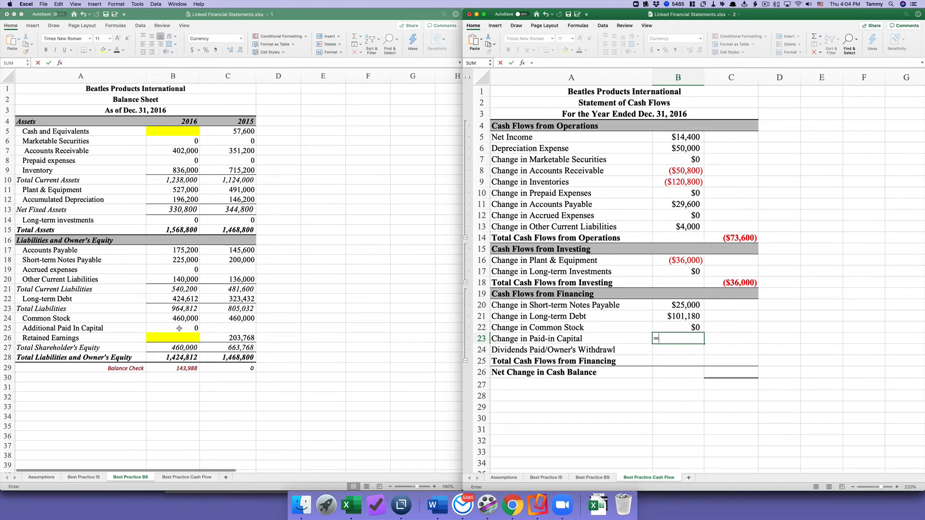
{"action": "left_click", "coordinate": [180, 328]}
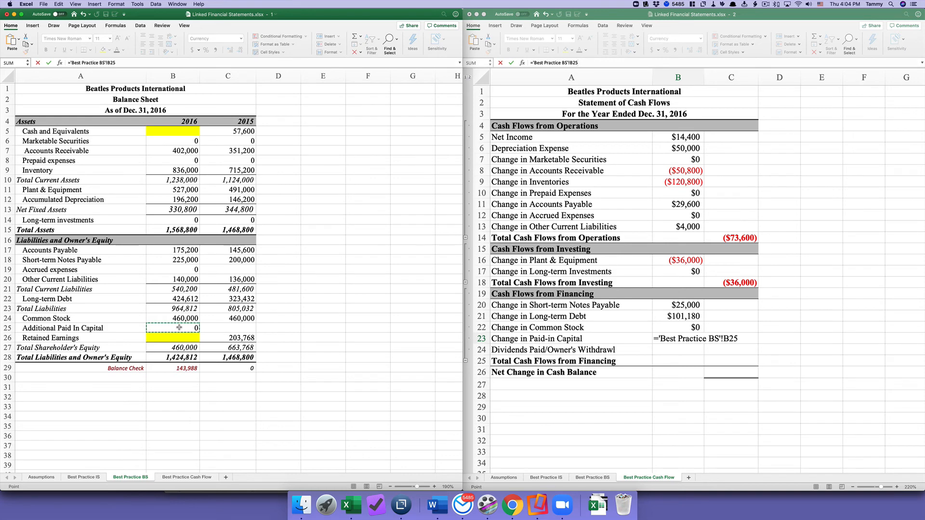
{"action": "type", "text": "-"}
{"action": "left_click", "coordinate": [211, 328]}
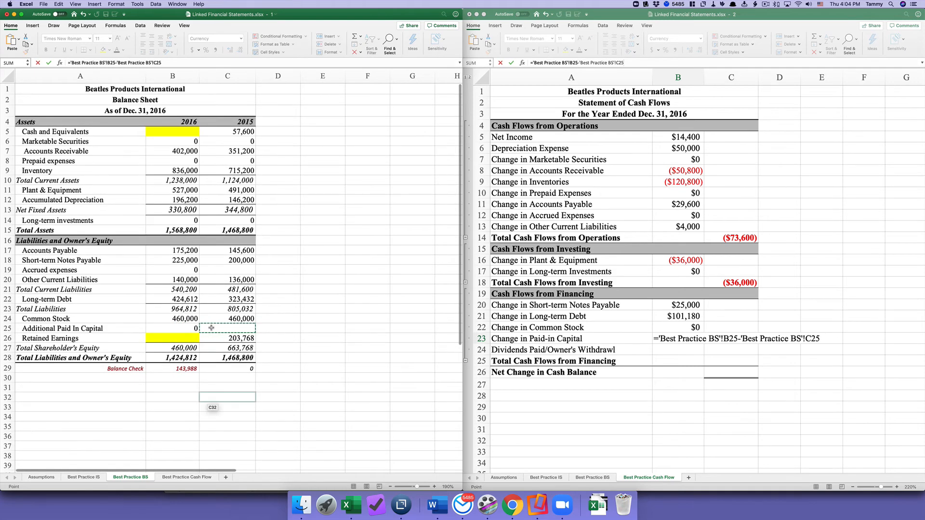
{"action": "key", "text": "Return"}
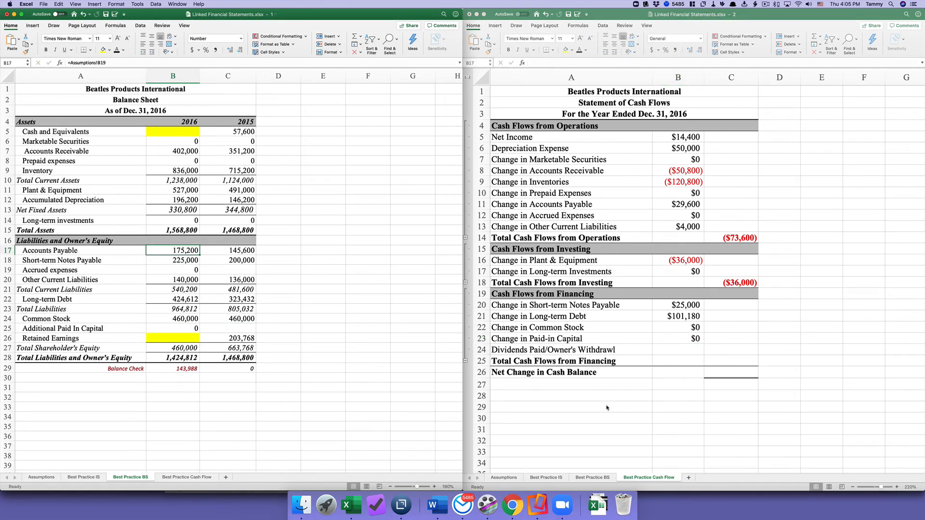
Show the Assumptions sheet beside the cash flow statement, with the Dividends Paid/Owner's Withdrawl amount cell B24 selected.
{"action": "left_click", "coordinate": [667, 351]}
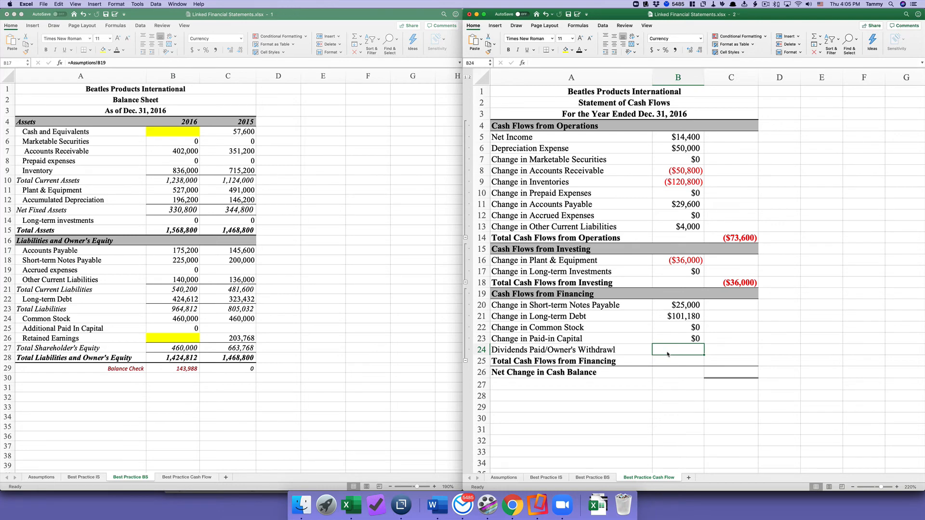
{"action": "left_click", "coordinate": [41, 476]}
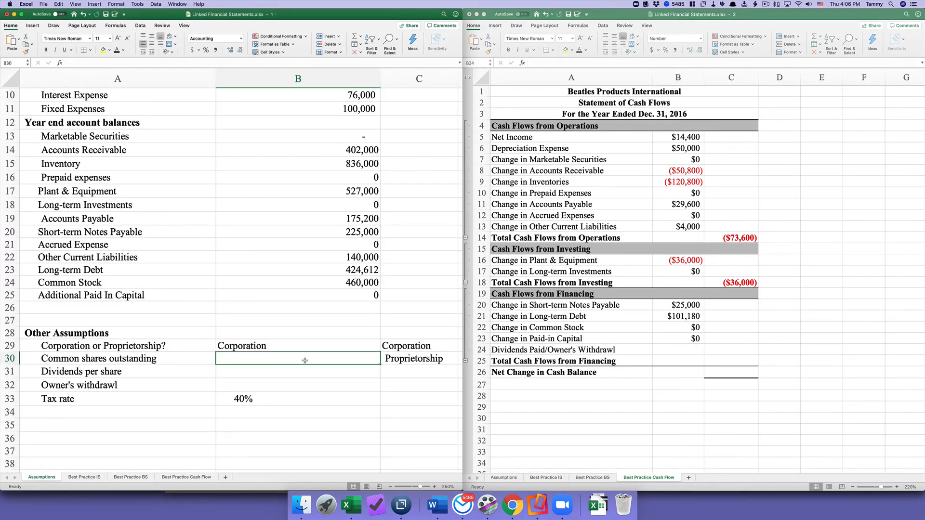
Switch the Corporation or Proprietorship? assumption in B29 to Proprietorship and back to Corporation.
{"action": "left_click", "coordinate": [311, 347]}
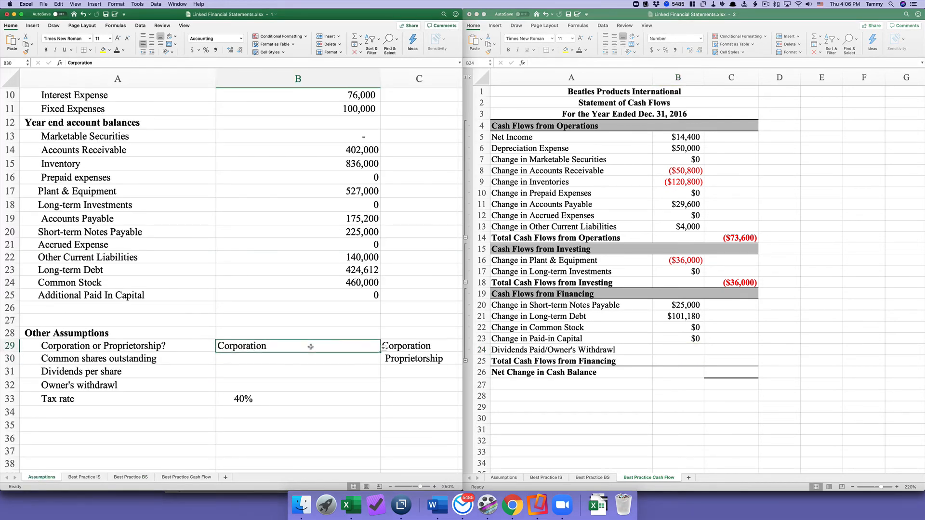
{"action": "left_click", "coordinate": [384, 349]}
{"action": "left_click", "coordinate": [240, 363]}
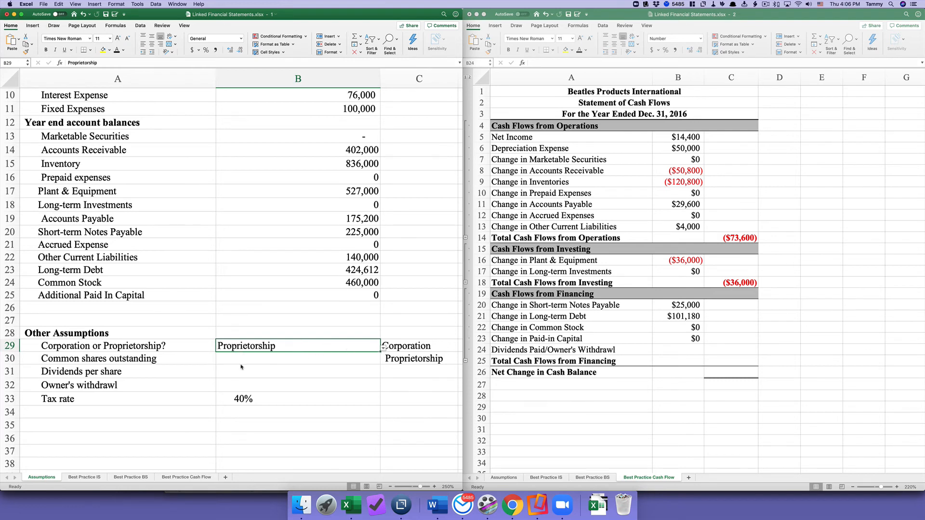
{"action": "key", "text": "Return"}
{"action": "left_click", "coordinate": [247, 348]}
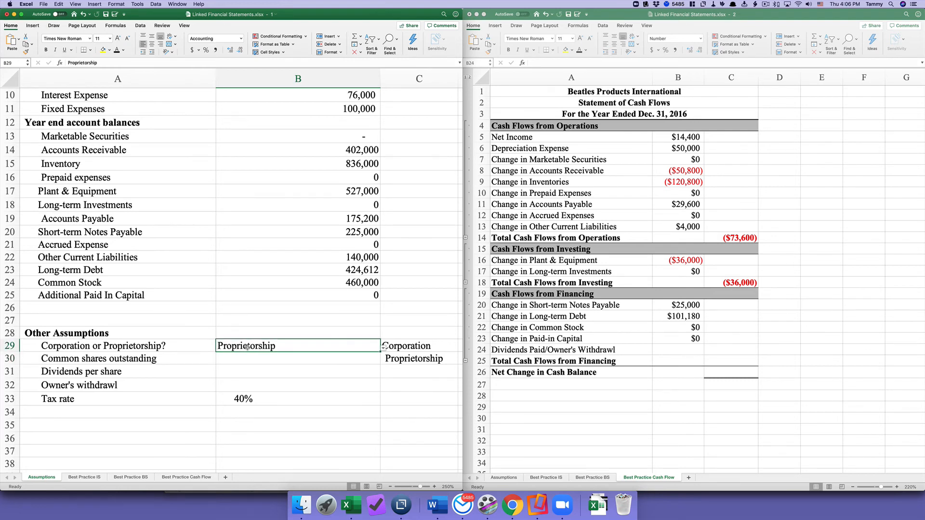
{"action": "left_click", "coordinate": [383, 348]}
{"action": "left_click", "coordinate": [240, 357]}
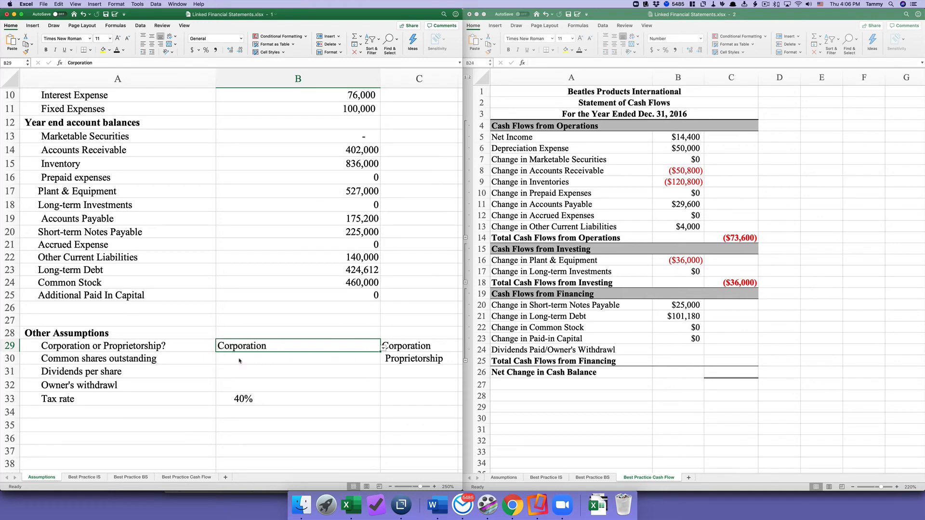
Under Other Assumptions, enter 500000 common shares outstanding, dividends per share of .1 and an owner's withdrawl of 20000 in B30:B32.
{"action": "left_click", "coordinate": [240, 361]}
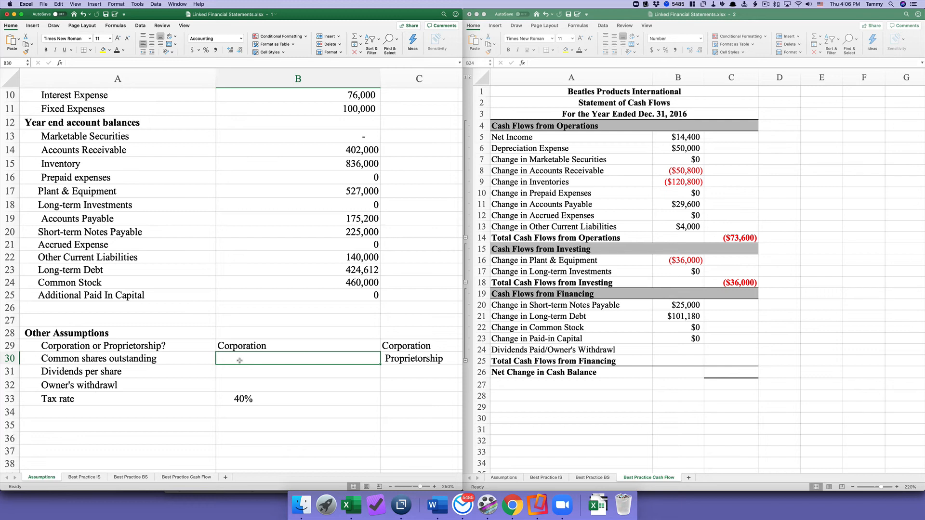
{"action": "type", "text": "500000"}
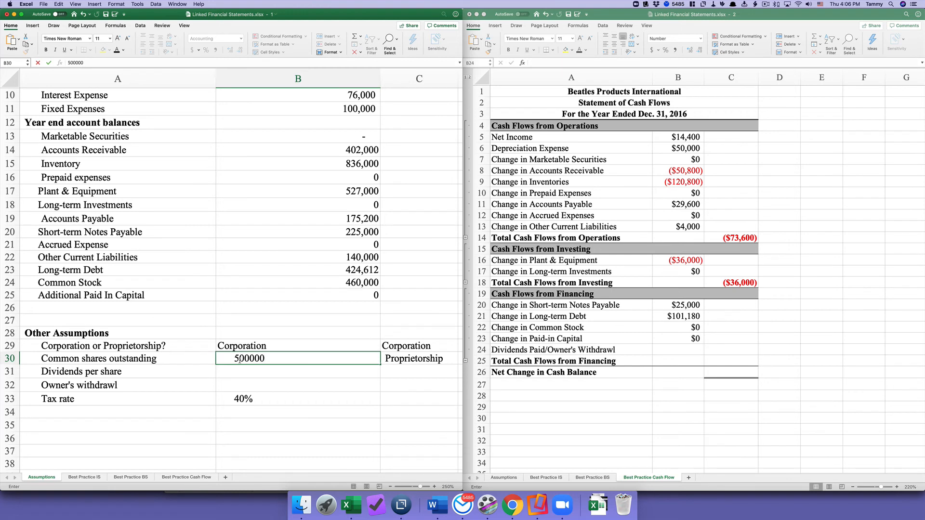
{"action": "key", "text": "Return"}
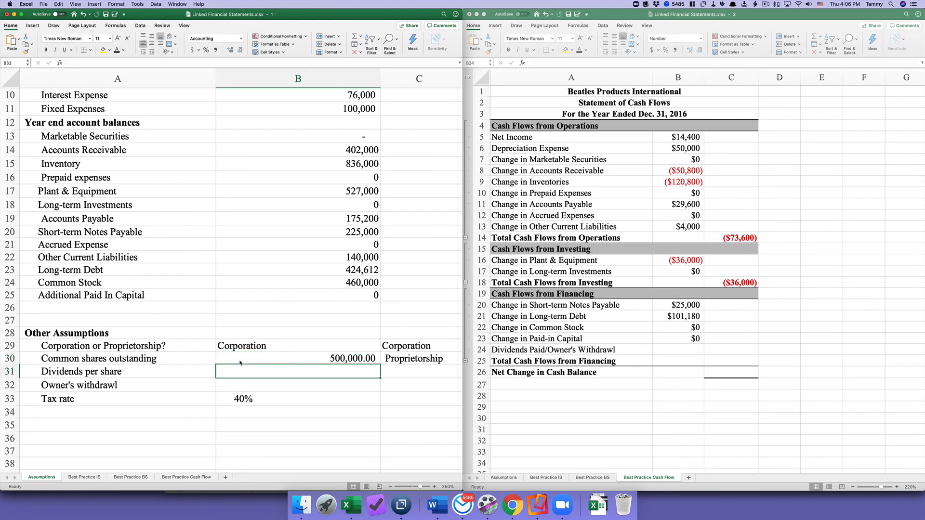
{"action": "type", "text": ".1"}
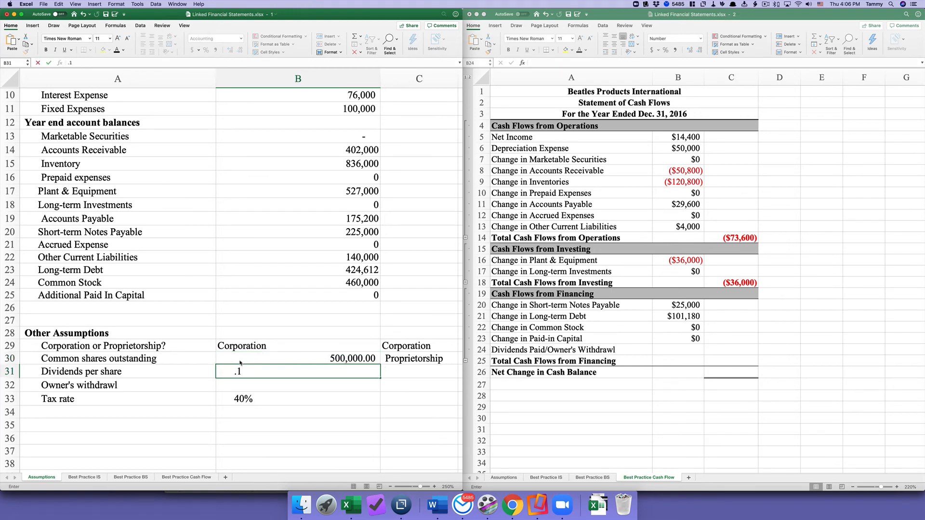
{"action": "key", "text": "Return"}
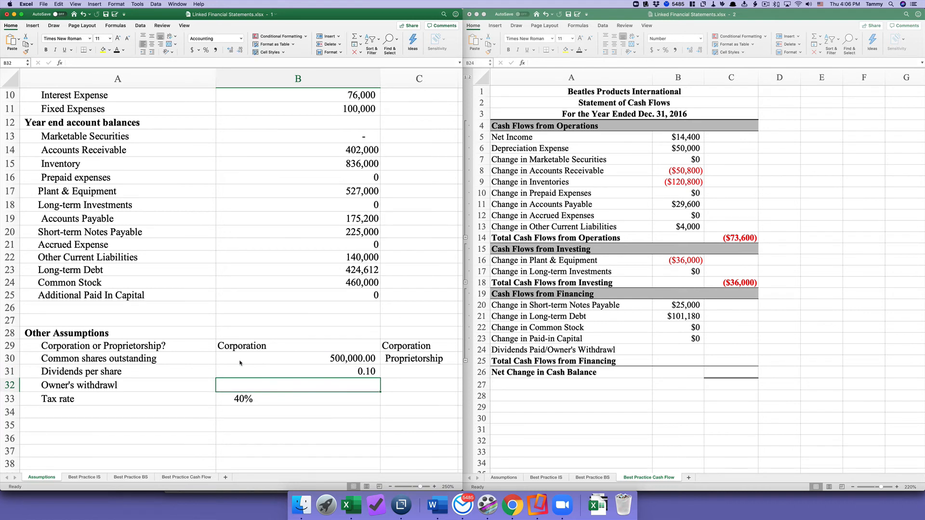
{"action": "type", "text": "20000"}
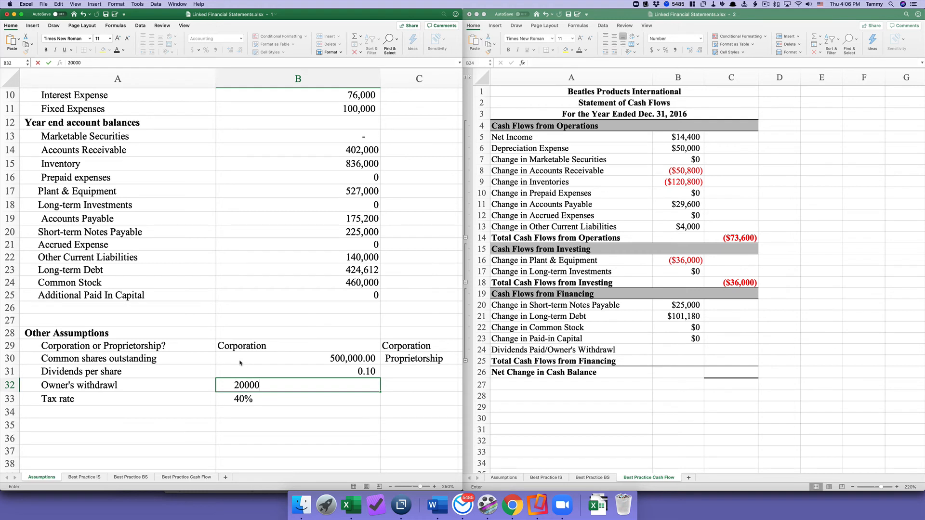
{"action": "key", "text": "Return"}
{"action": "left_click", "coordinate": [270, 386]}
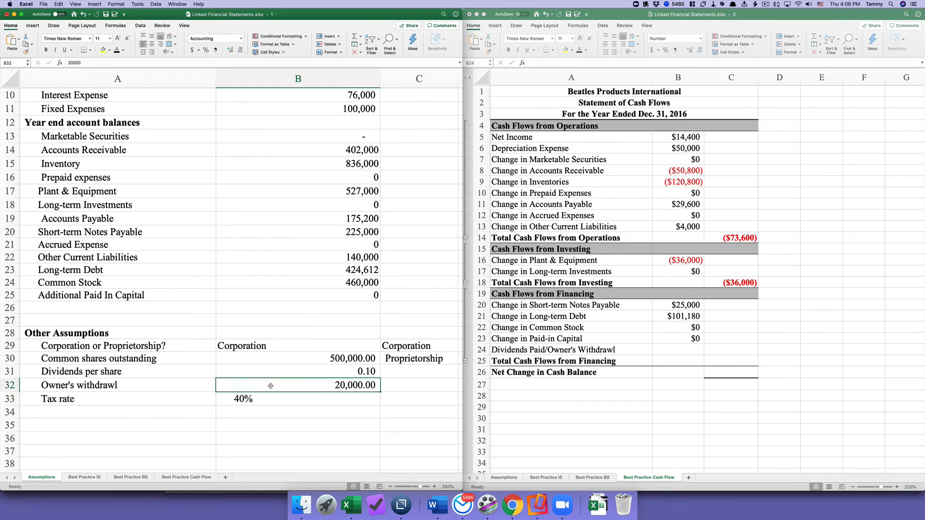
{"action": "left_click", "coordinate": [287, 357]}
{"action": "left_click", "coordinate": [288, 372]}
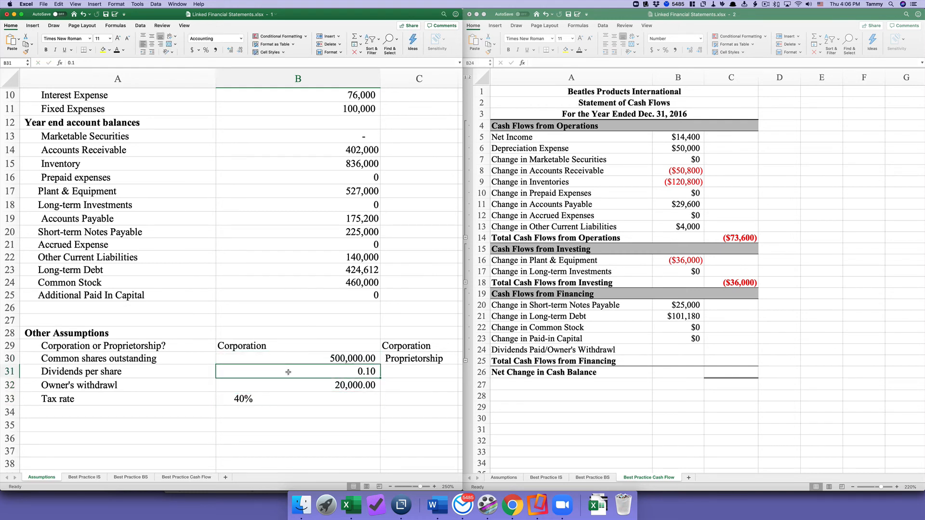
{"action": "left_click", "coordinate": [290, 386]}
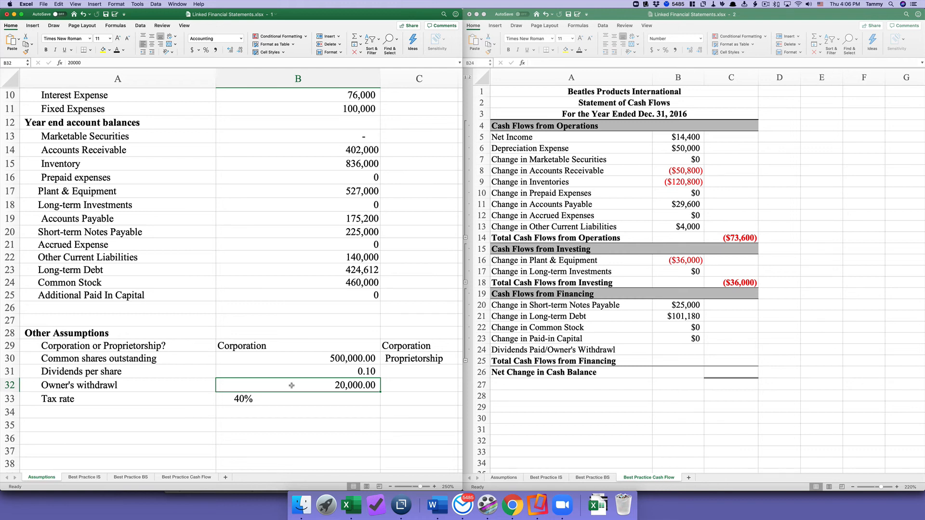
{"action": "left_click", "coordinate": [288, 347]}
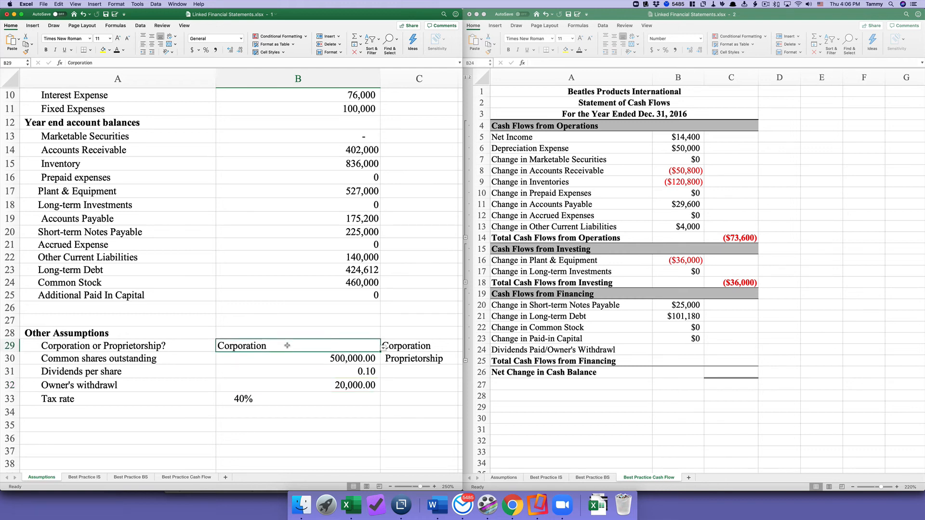
{"action": "left_click", "coordinate": [674, 351]}
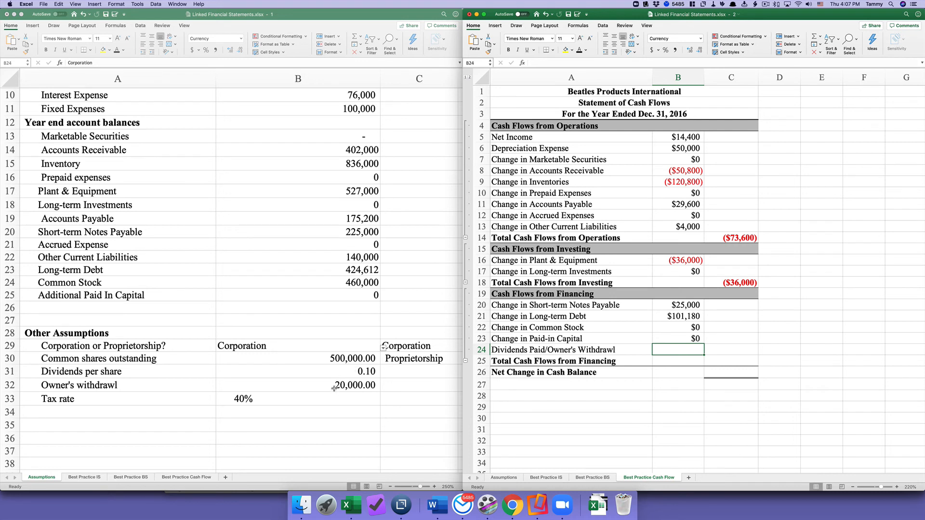
{"action": "left_click", "coordinate": [311, 345]}
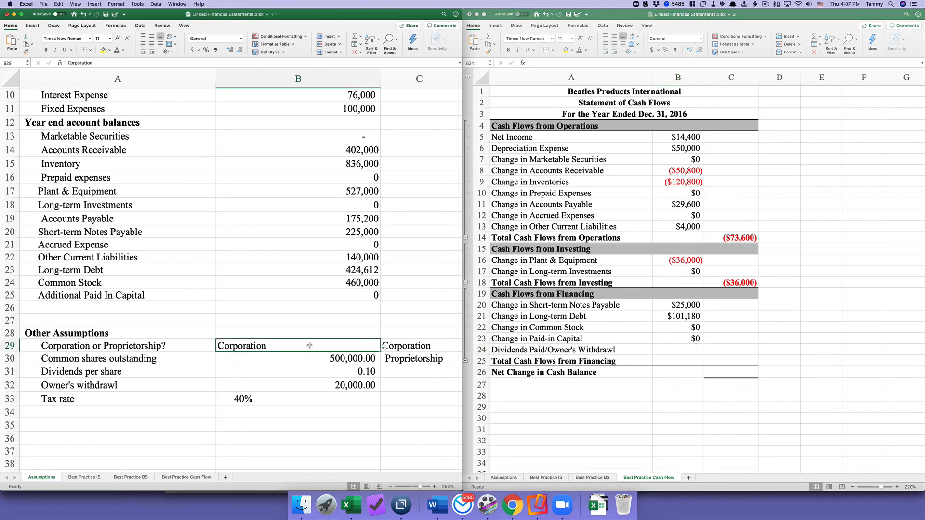
Start the Dividends Paid/Owner's Withdrawl formula in B24 as an IF testing Assumptions!B29="Corporation".
{"action": "left_click", "coordinate": [681, 350]}
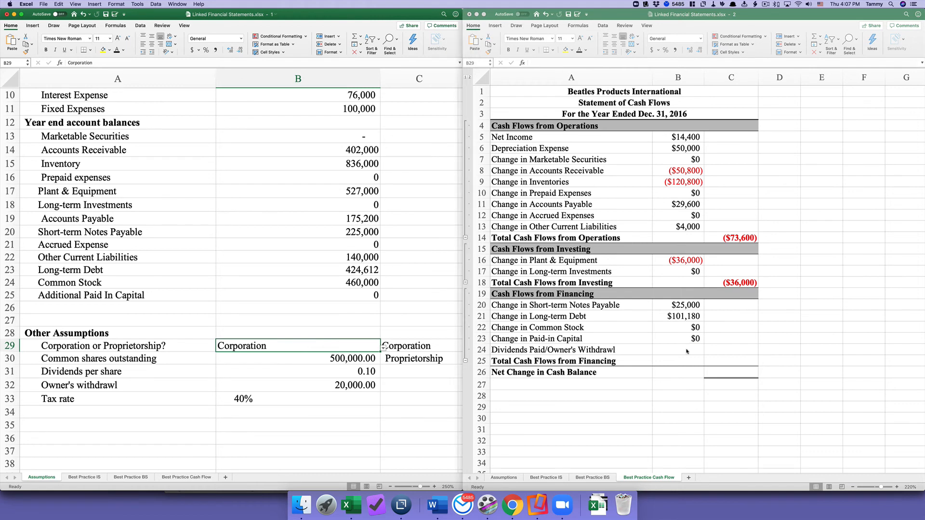
{"action": "type", "text": "="}
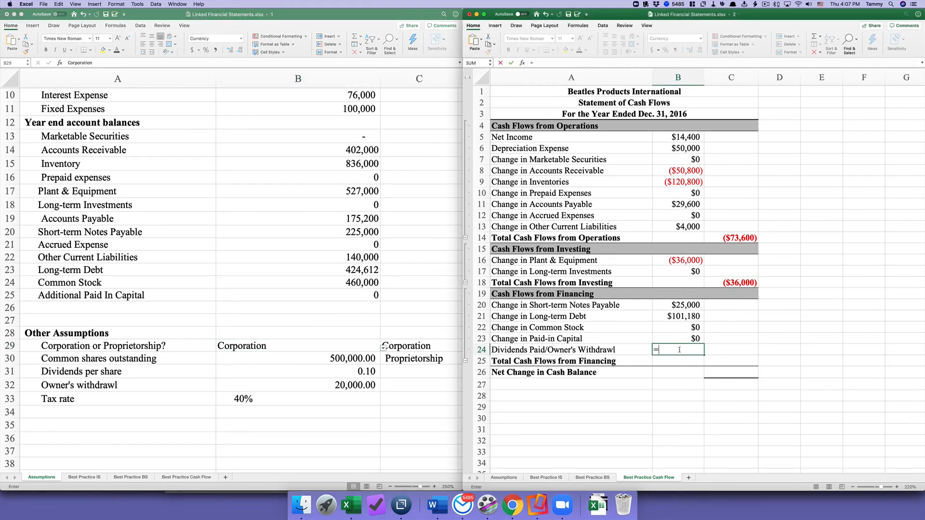
{"action": "type", "text": "if("}
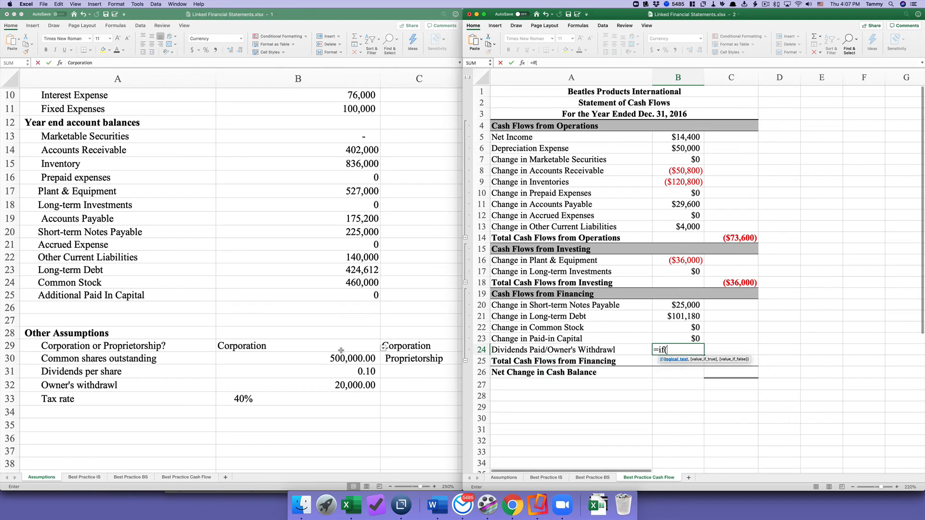
{"action": "left_click", "coordinate": [337, 347]}
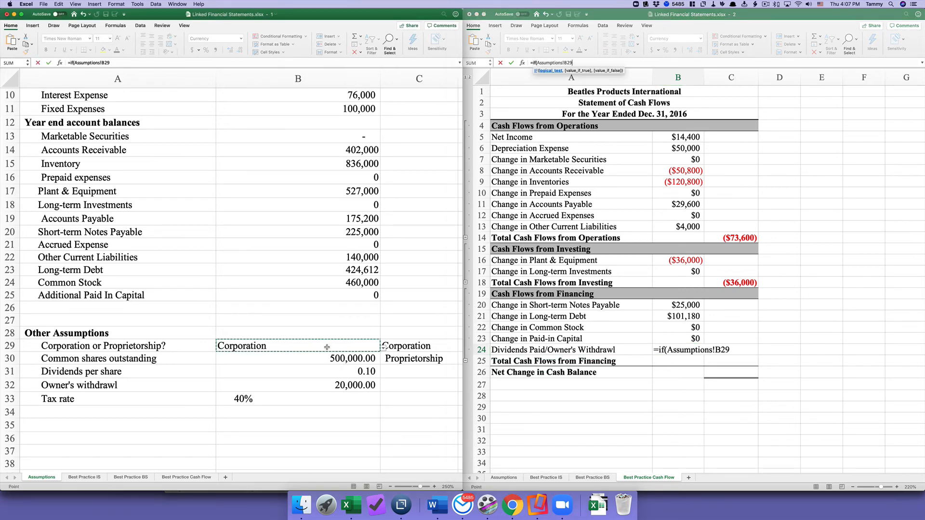
{"action": "type", "text": "="}
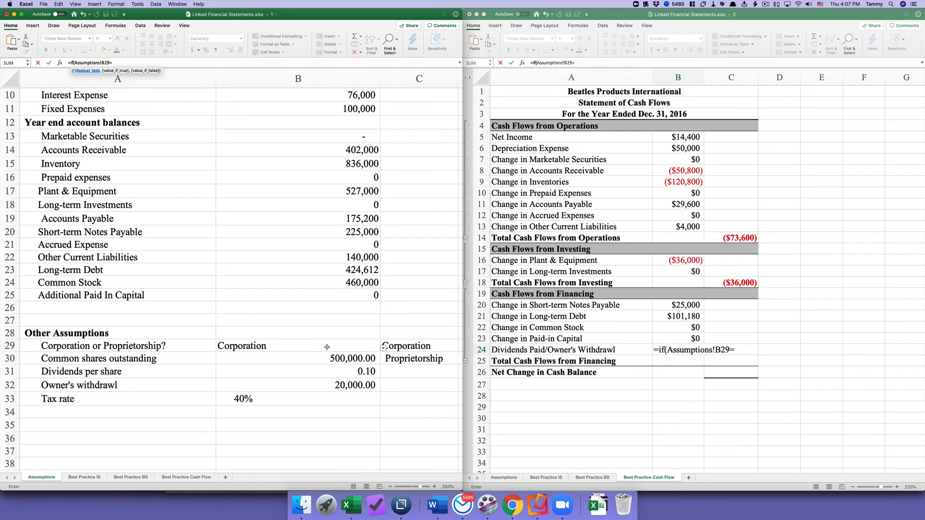
{"action": "type", "text": "\""}
{"action": "type", "text": "Corporation\""}
{"action": "type", "text": ","}
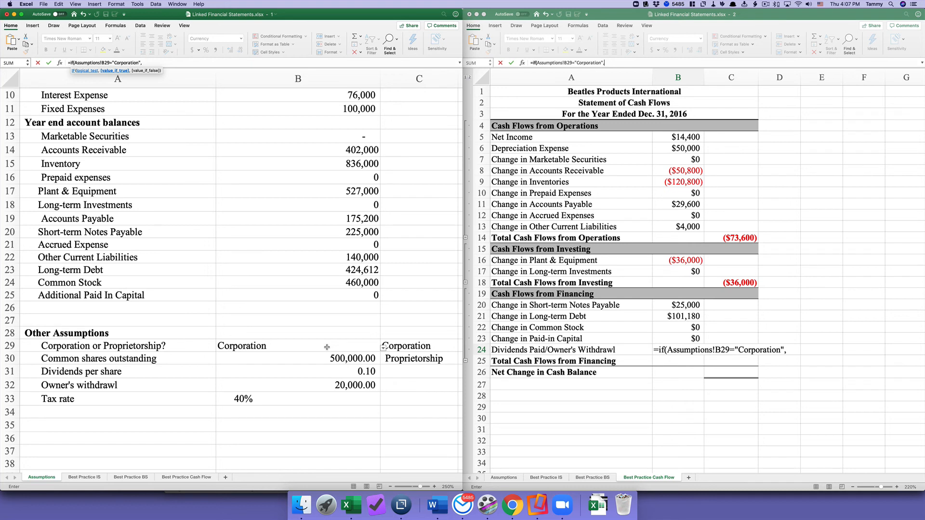
Complete B24's IF formula with -Assumptions!B30*Assumptions!B31 as the true value and Assumptions!B32 as the false value.
{"action": "left_click", "coordinate": [326, 357]}
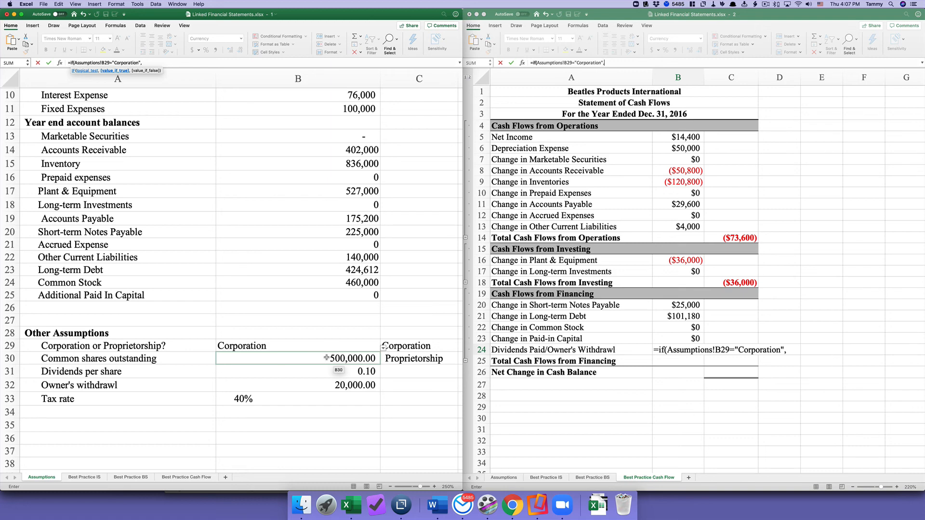
{"action": "type", "text": "-"}
{"action": "left_click", "coordinate": [331, 358]}
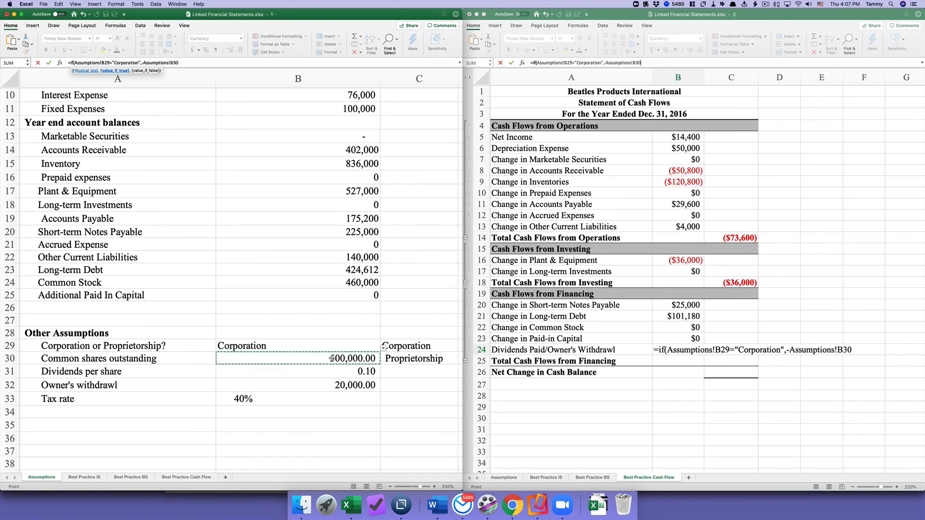
{"action": "type", "text": "*"}
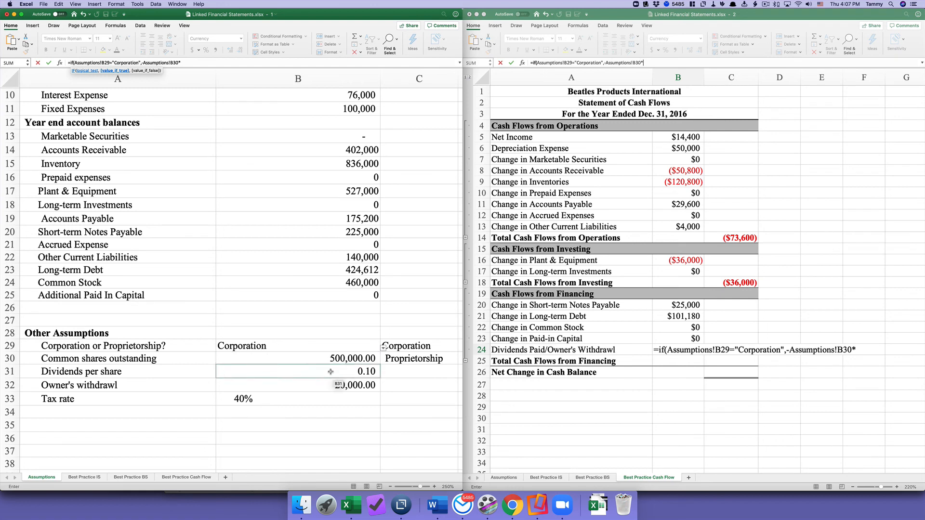
{"action": "left_click", "coordinate": [330, 371]}
{"action": "scroll", "coordinate": [330, 371], "scroll_direction": "right", "scroll_amount": 1}
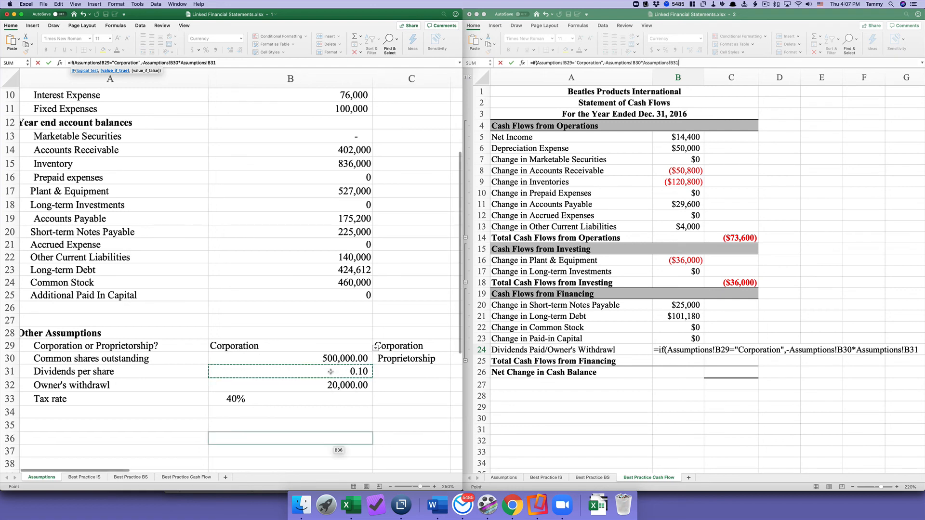
{"action": "type", "text": ","}
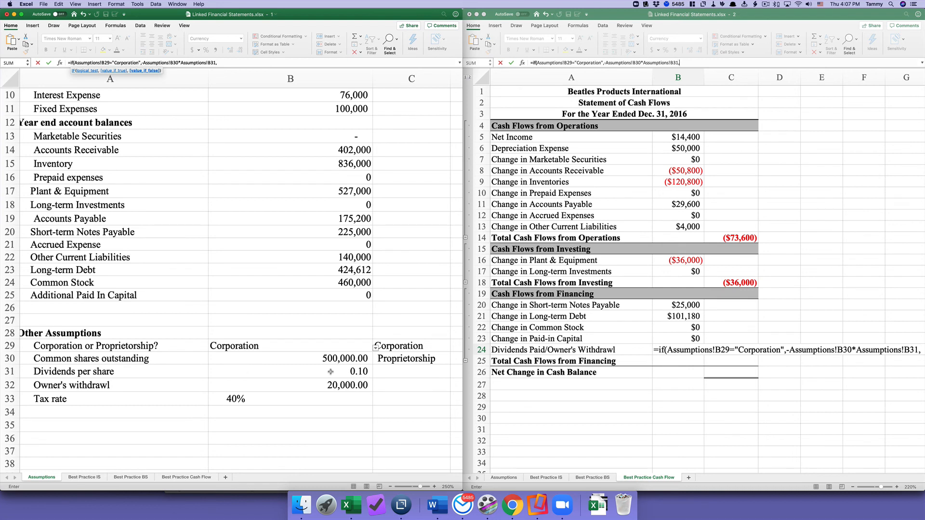
{"action": "left_click", "coordinate": [303, 386]}
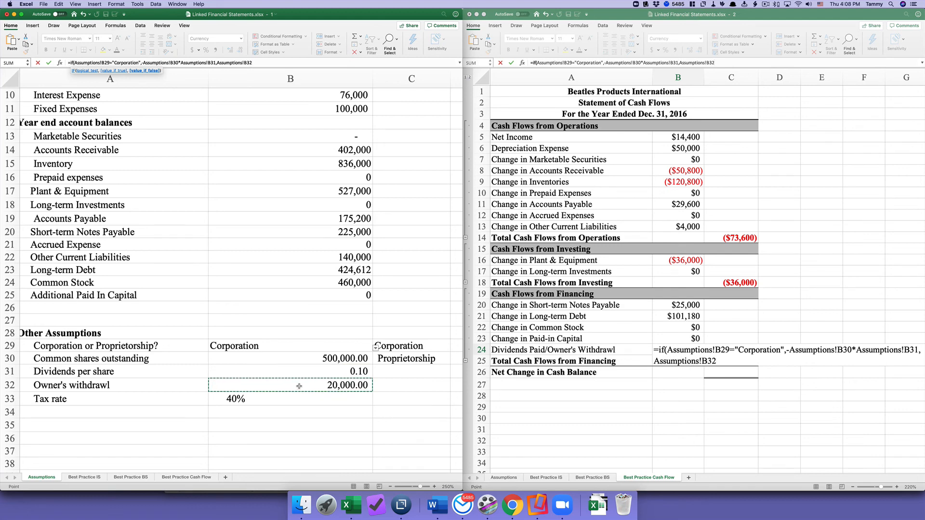
{"action": "type", "text": ")"}
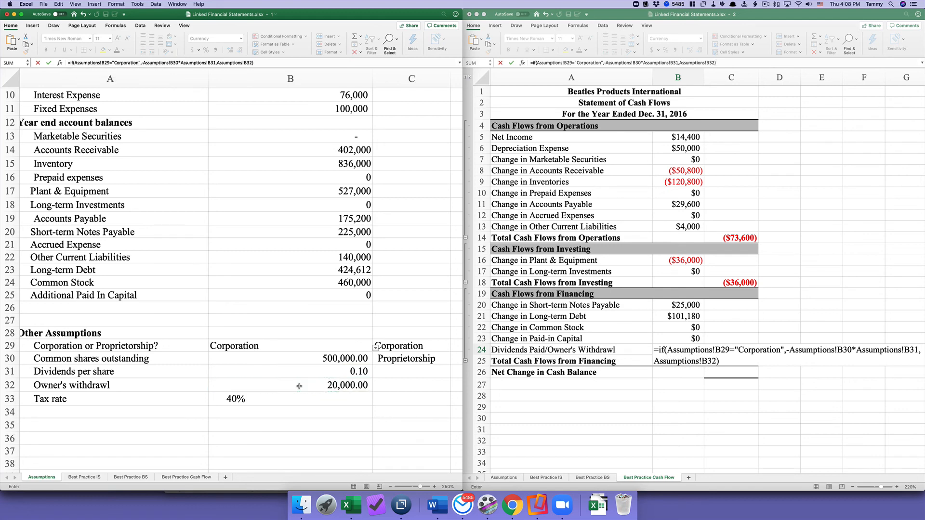
{"action": "key", "text": "Return"}
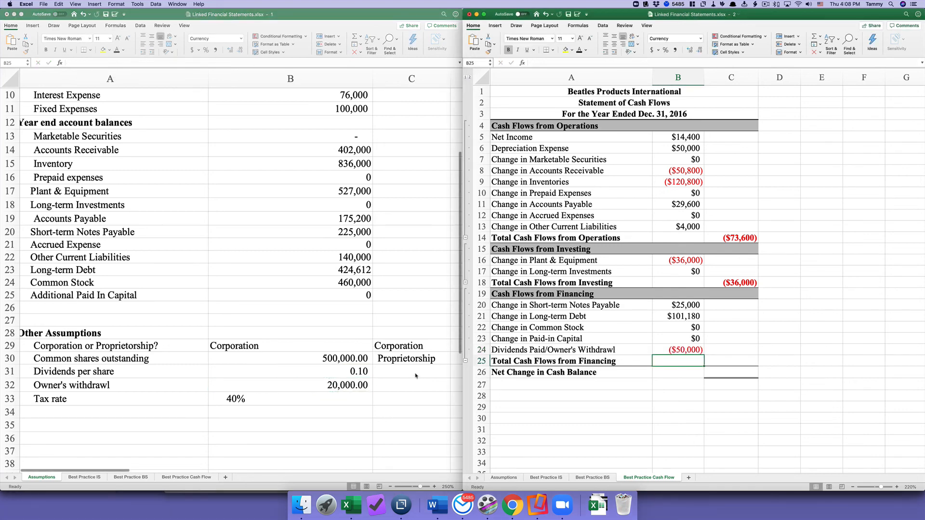
Switch the Corporation or Proprietorship? assumption in B29 to Proprietorship to test the Dividends Paid/Owner's Withdrawl formula.
{"action": "left_click", "coordinate": [656, 349]}
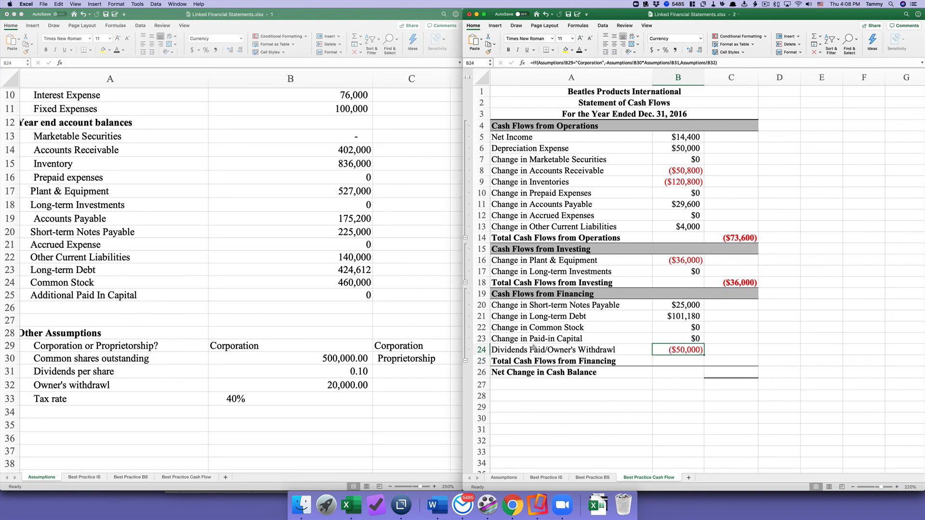
{"action": "left_click", "coordinate": [321, 345]}
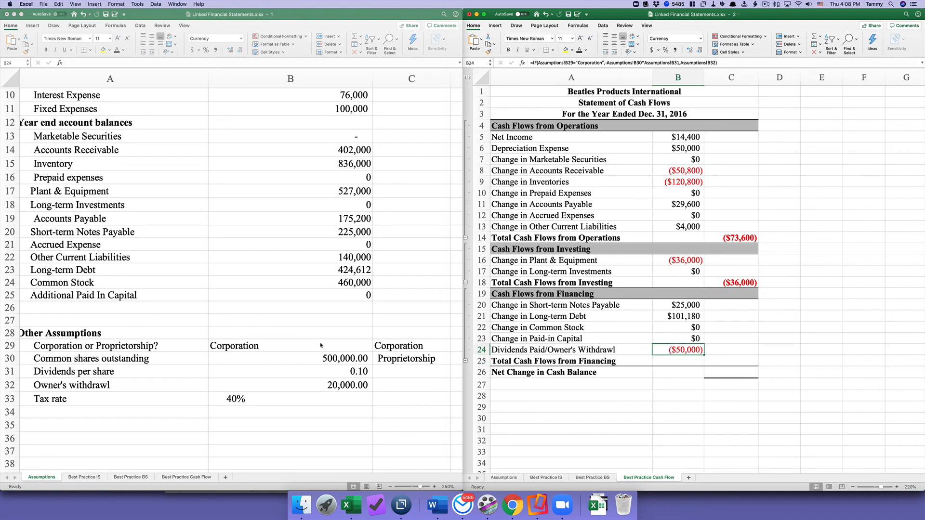
{"action": "left_click", "coordinate": [376, 352]}
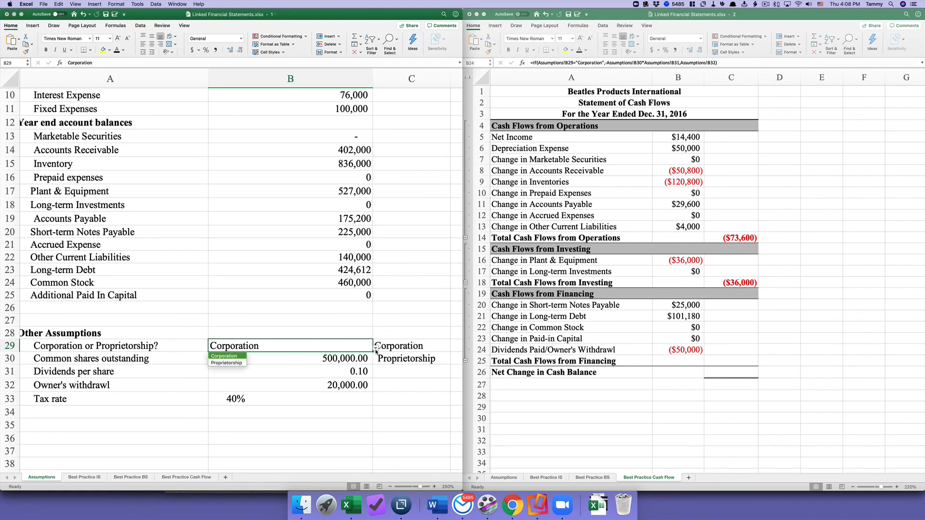
{"action": "left_click", "coordinate": [240, 364]}
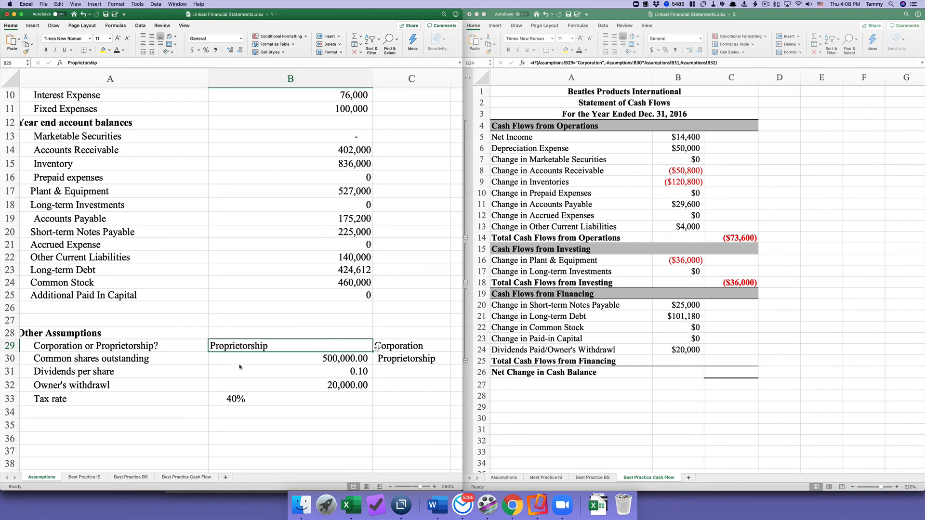
{"action": "key", "text": "Return"}
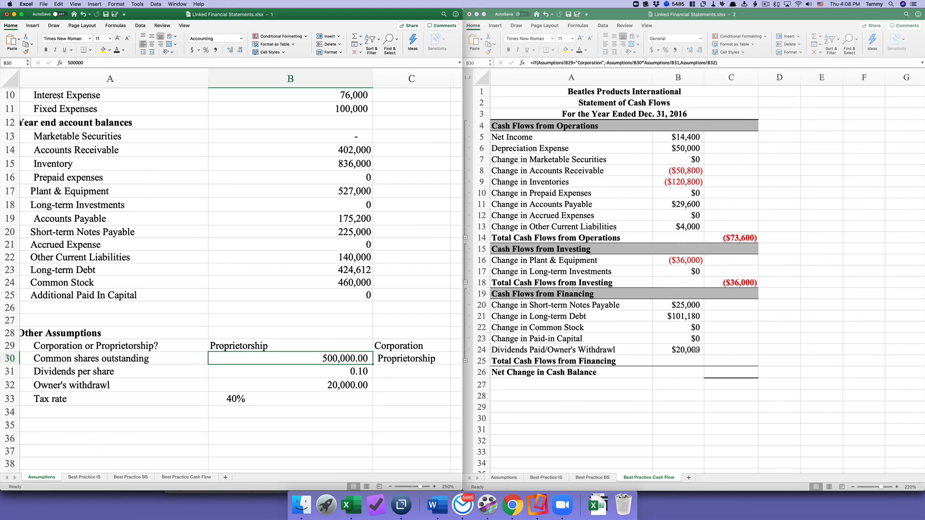
Edit the IF formula in cash flow cell B24 so its false value is negative, -Assumptions!B32.
{"action": "left_click", "coordinate": [696, 350]}
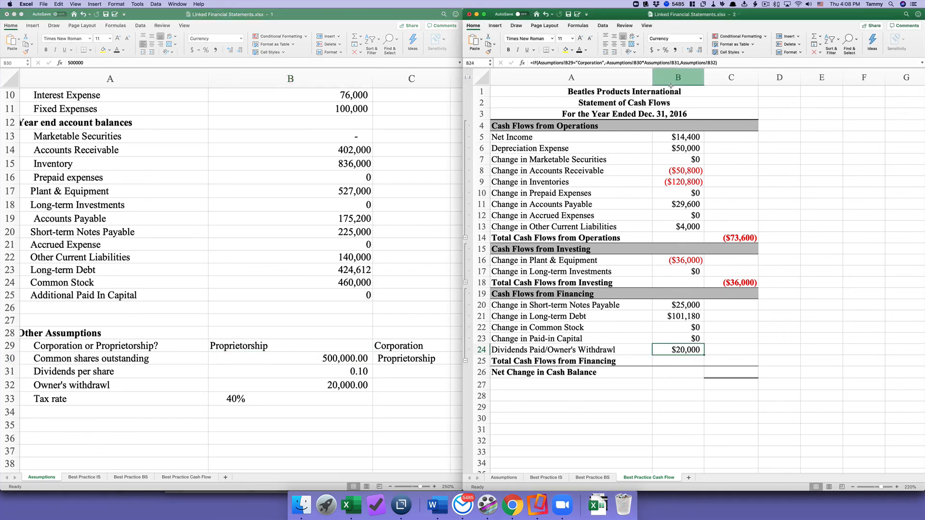
{"action": "left_click", "coordinate": [680, 62]}
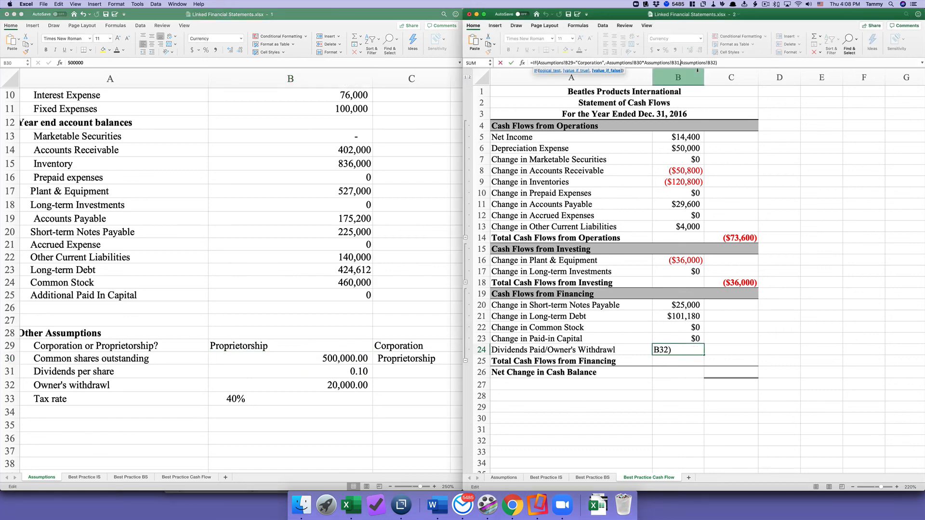
{"action": "type", "text": "-"}
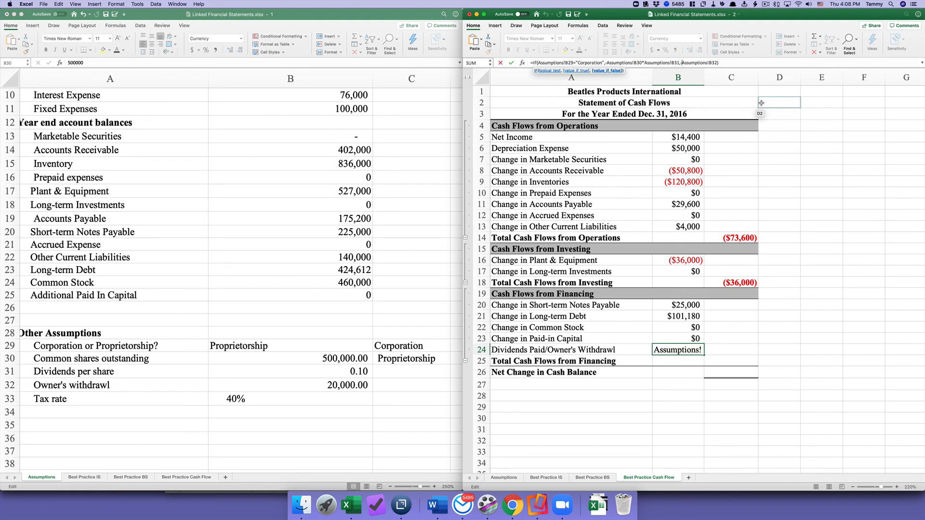
{"action": "key", "text": "Return"}
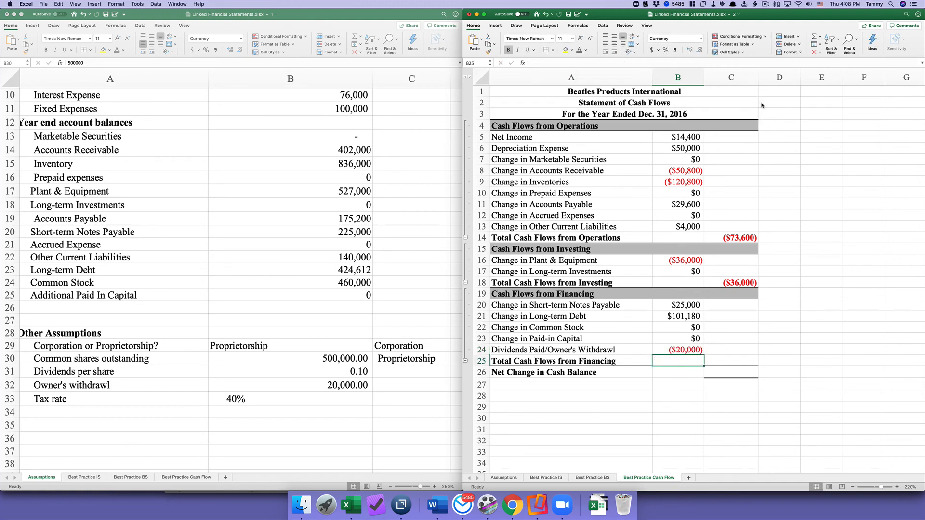
Set the Corporation or Proprietorship? assumption in B29 back to Corporation.
{"action": "left_click", "coordinate": [248, 344]}
{"action": "left_click", "coordinate": [261, 342]}
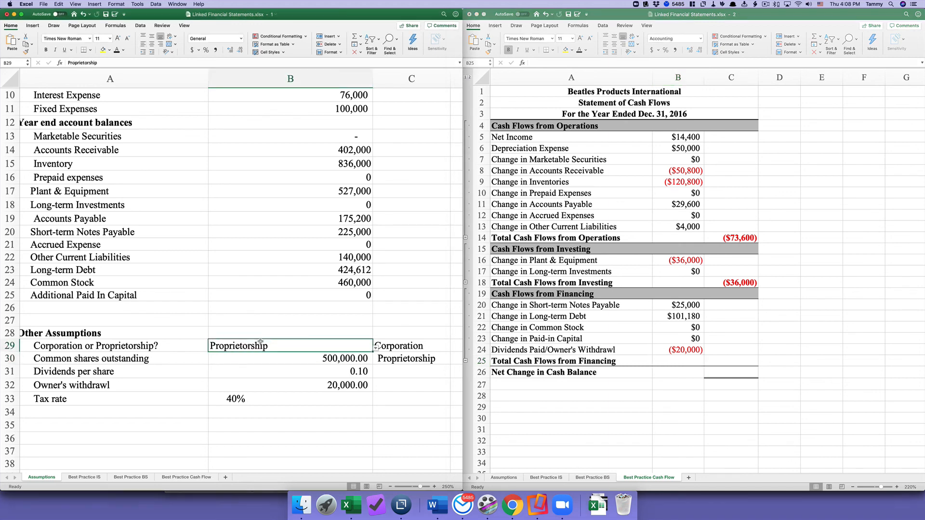
{"action": "left_click", "coordinate": [376, 350]}
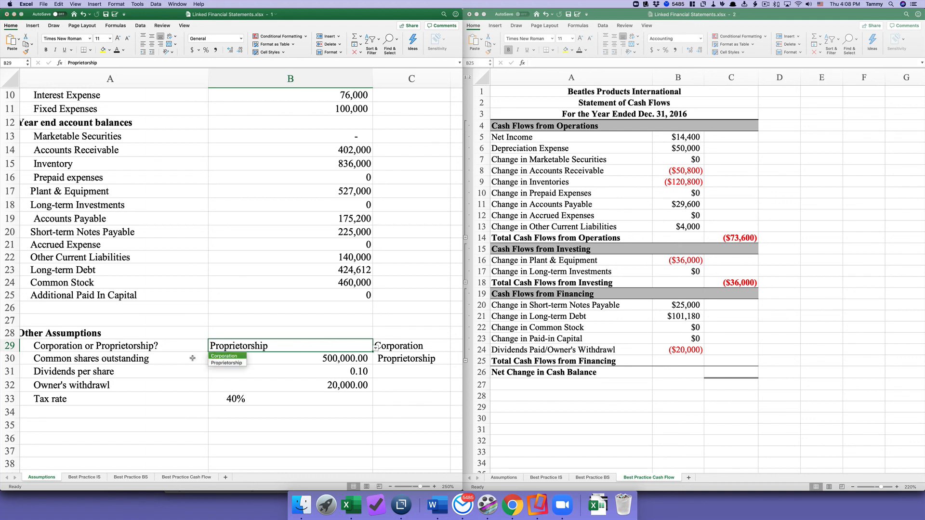
{"action": "left_click", "coordinate": [212, 356]}
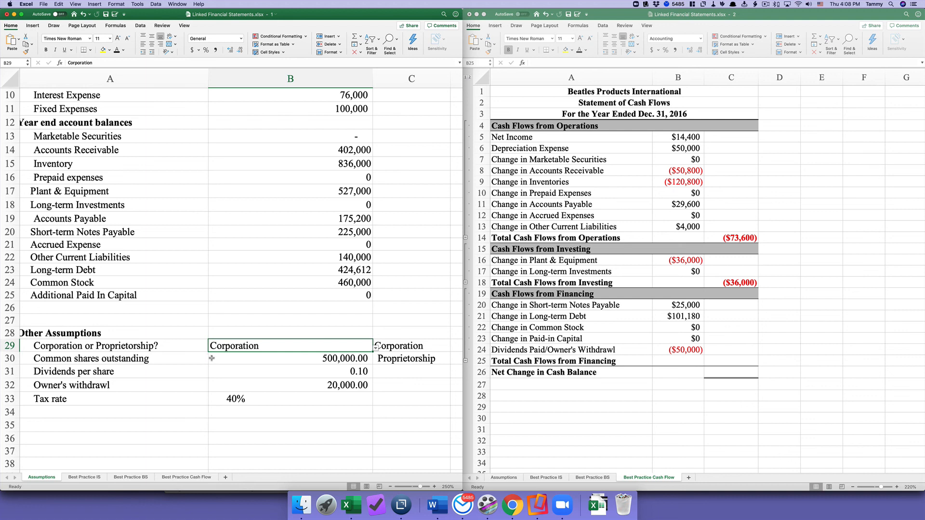
Total the financing cash flows in C25 with =SUM(B20:B24).
{"action": "left_click", "coordinate": [720, 364]}
{"action": "left_click", "coordinate": [720, 364]}
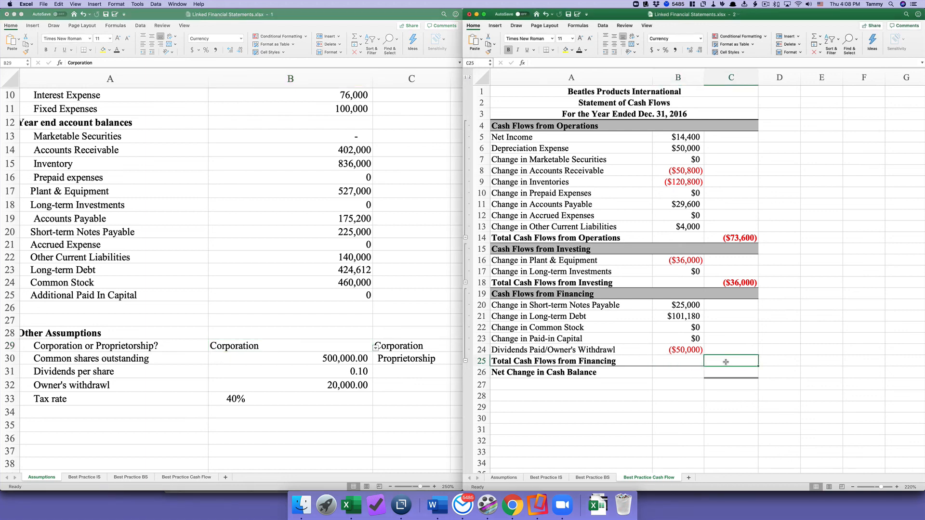
{"action": "type", "text": "=sum("}
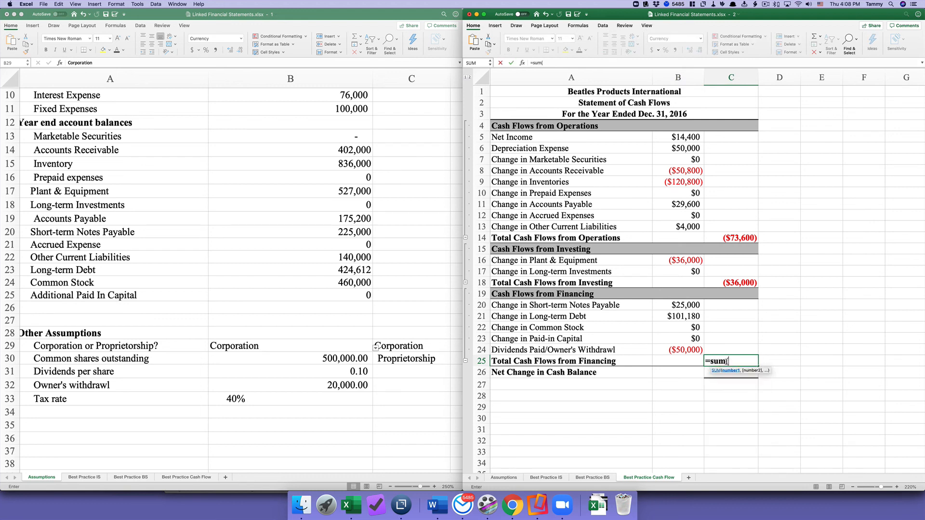
{"action": "left_click_drag", "start_coordinate": [683, 304], "coordinate": [680, 350]}
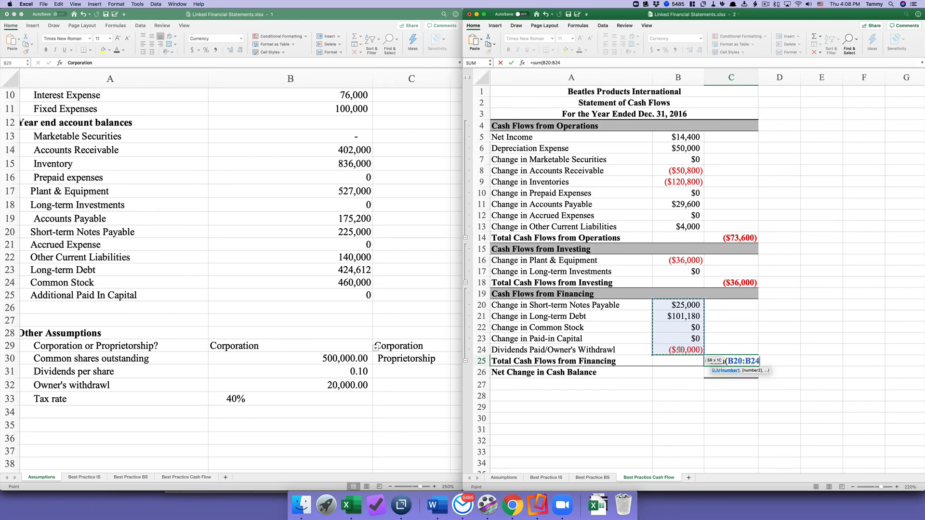
{"action": "type", "text": ")"}
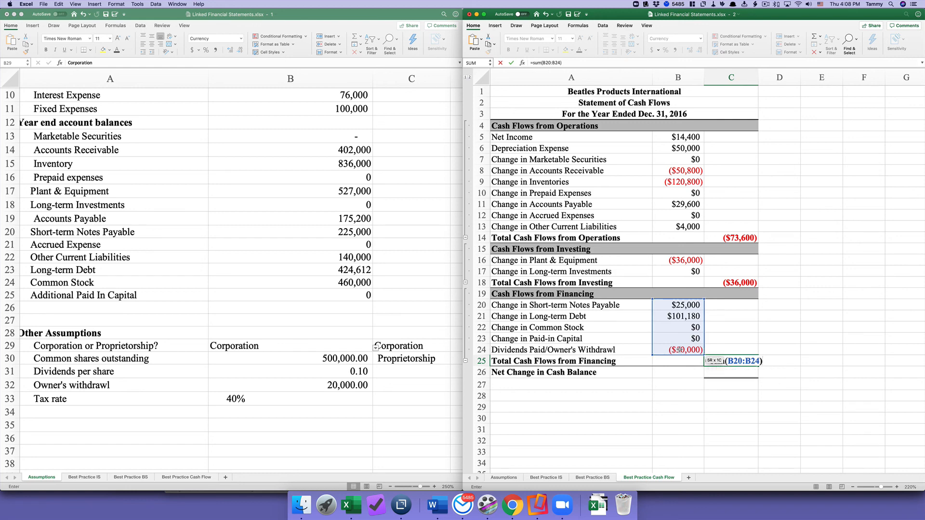
{"action": "key", "text": "Return"}
{"action": "left_click", "coordinate": [729, 361]}
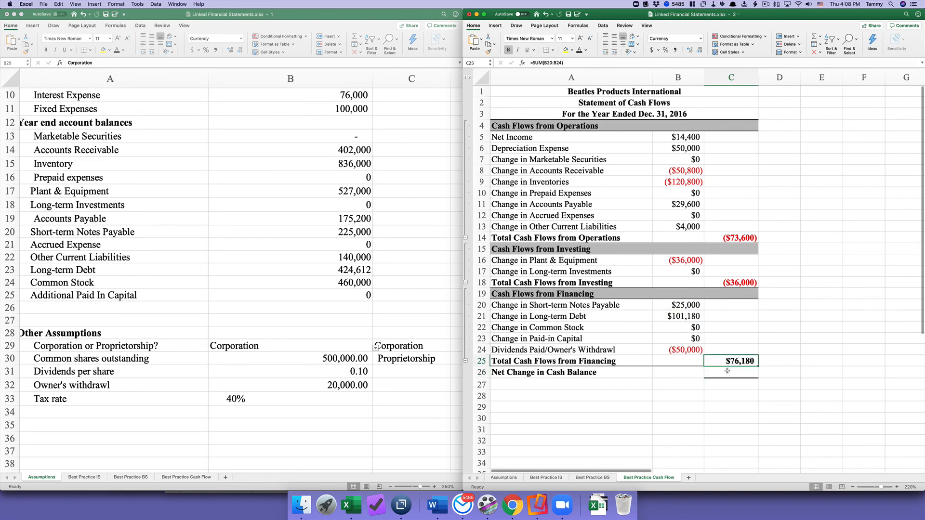
Calculate the Net Change in Cash Balance in C26 by adding the three section totals with =C14+C18+C25.
{"action": "left_click", "coordinate": [727, 371]}
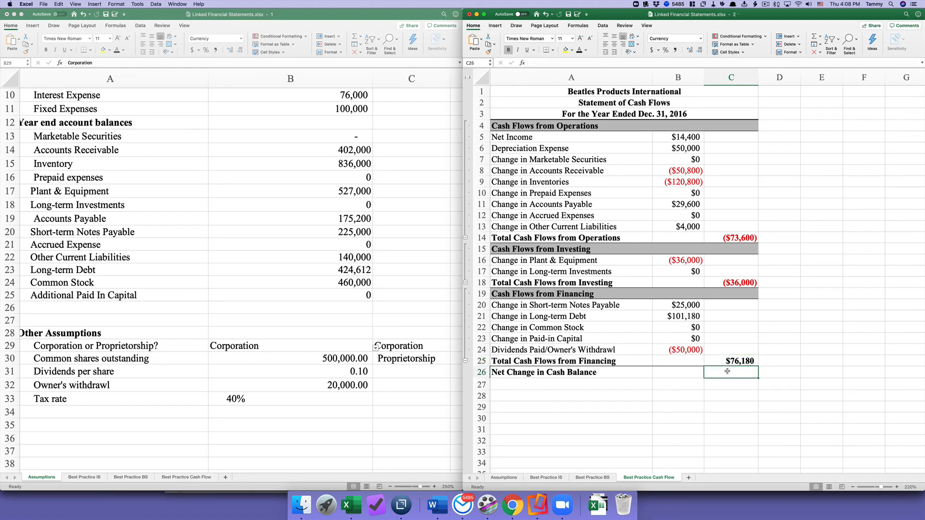
{"action": "type", "text": "="}
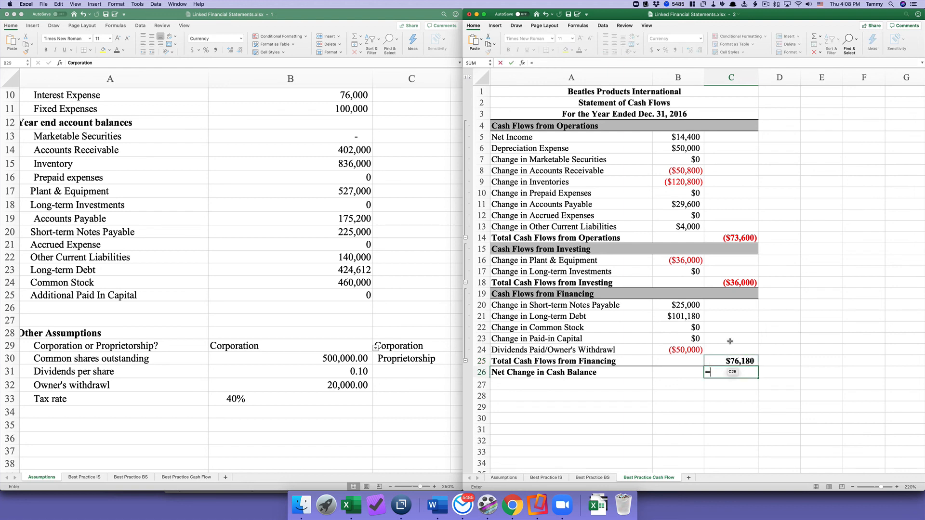
{"action": "left_click", "coordinate": [720, 241]}
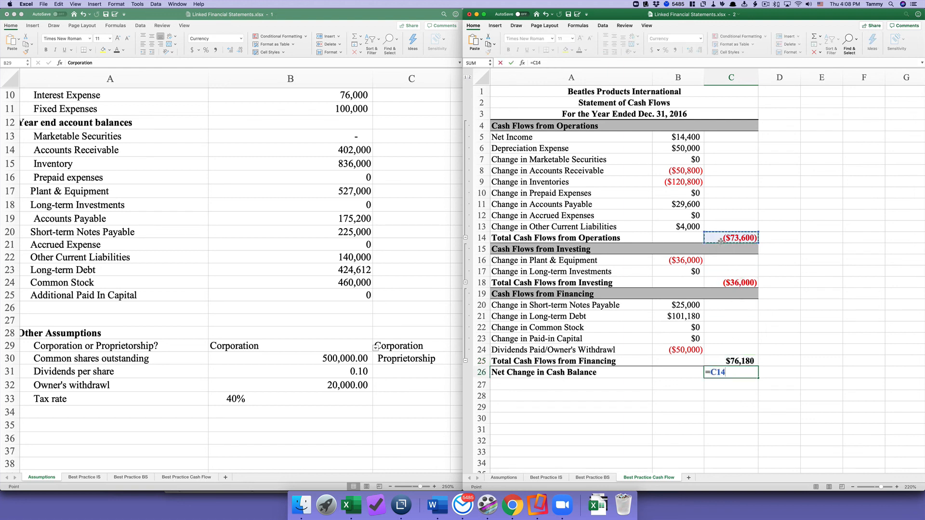
{"action": "type", "text": "+"}
{"action": "scroll", "coordinate": [722, 270], "scroll_direction": "down", "scroll_amount": 1}
{"action": "left_click", "coordinate": [723, 281]}
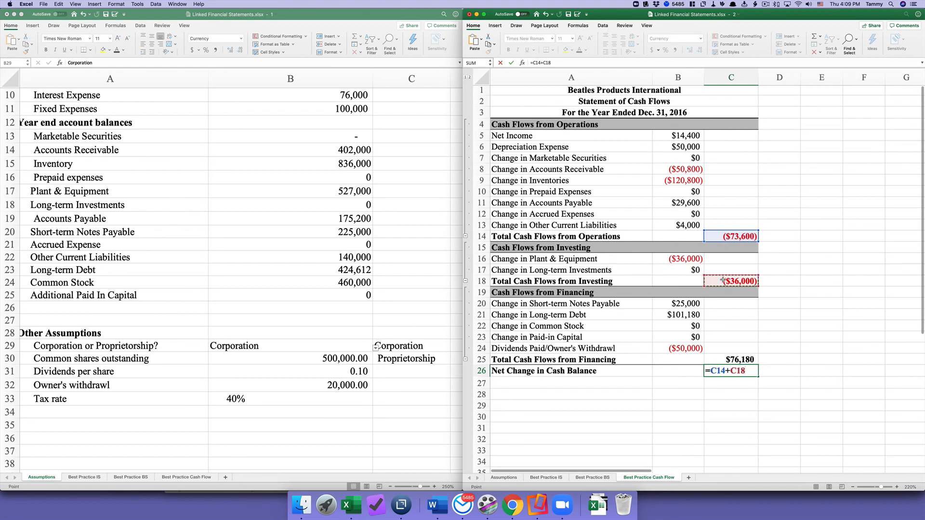
{"action": "type", "text": "+"}
{"action": "left_click", "coordinate": [724, 357]}
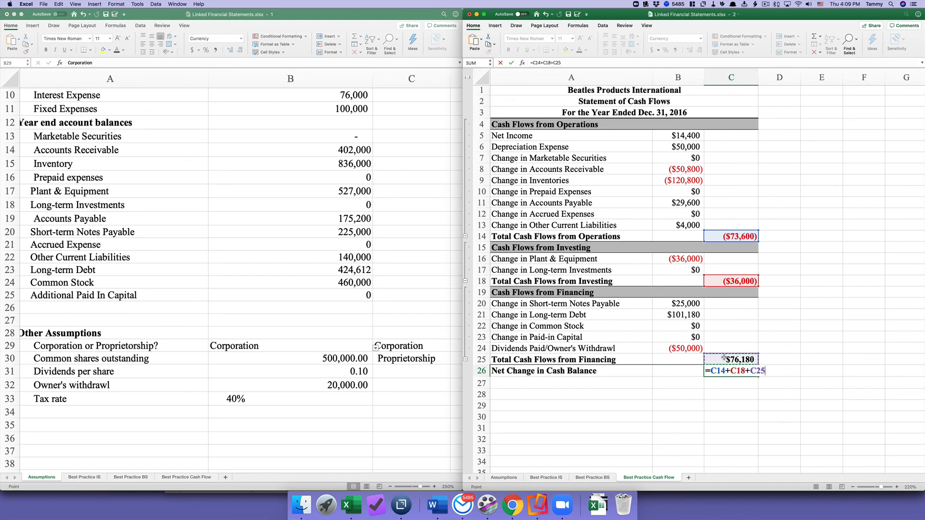
{"action": "key", "text": "Return"}
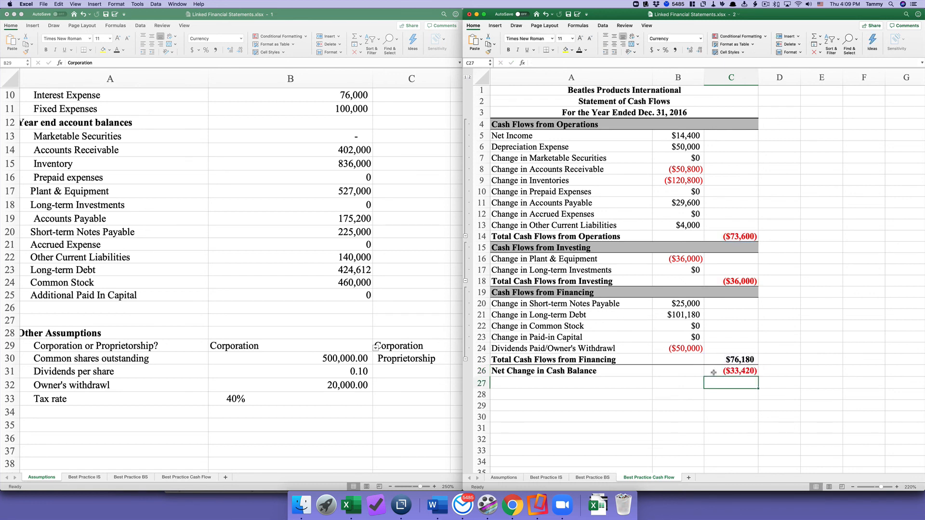
{"action": "left_click", "coordinate": [713, 372]}
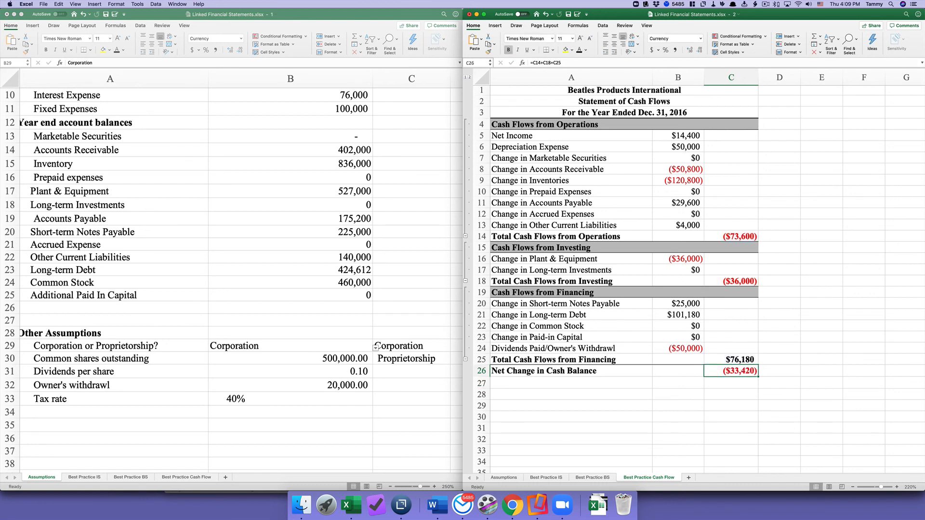
{"action": "left_click", "coordinate": [766, 6]}
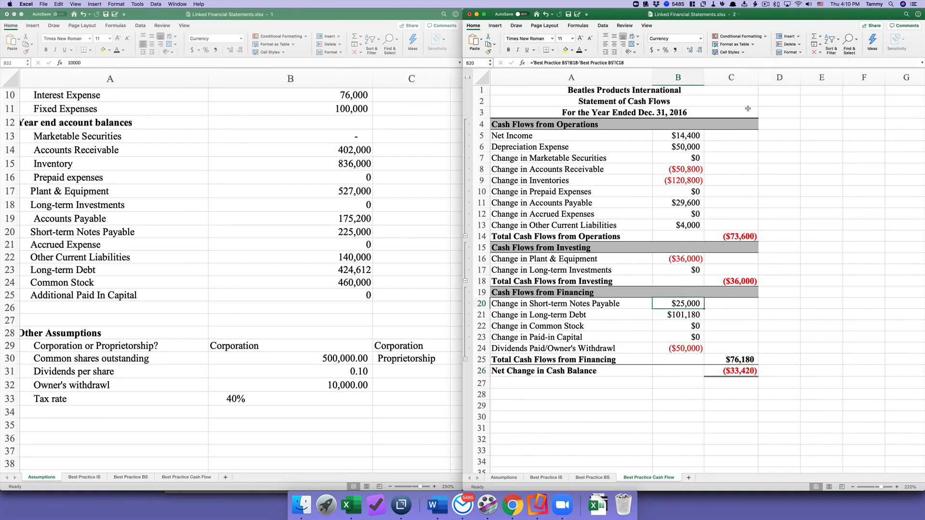
{"action": "scroll", "coordinate": [735, 103], "scroll_direction": "up", "scroll_amount": 1}
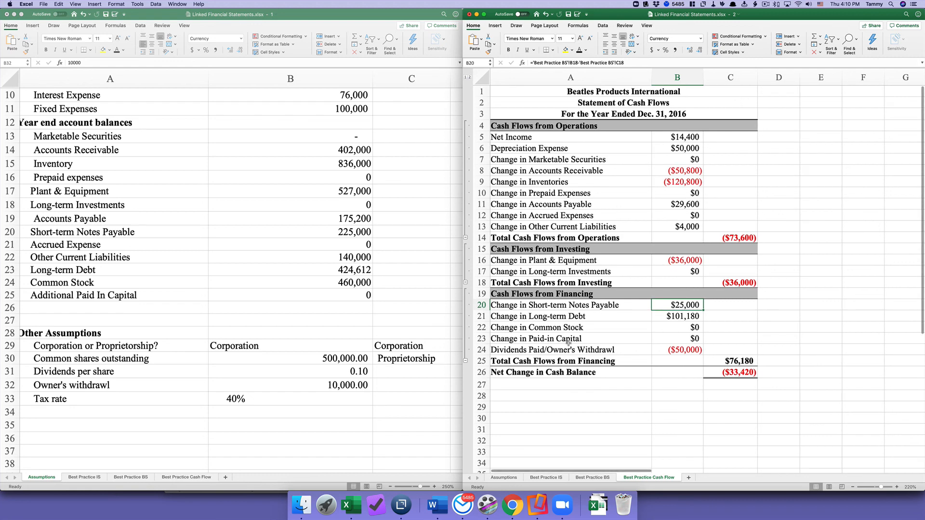